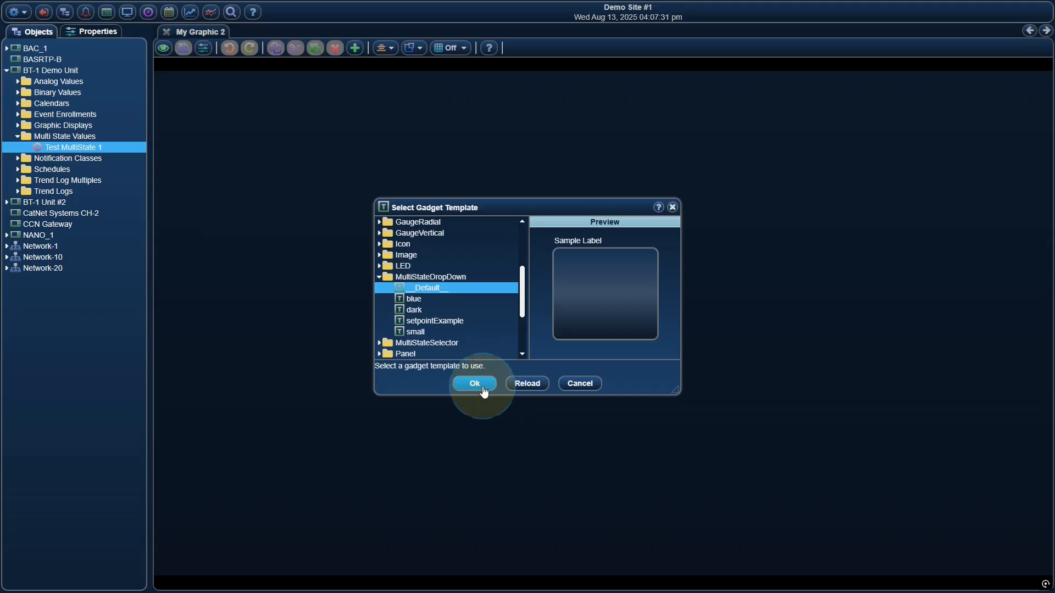
Add the default MultiStateDropDown gadget for Test MultiState 1 and review the object's stateText entries.
{"action": "left_click", "coordinate": [490, 393]}
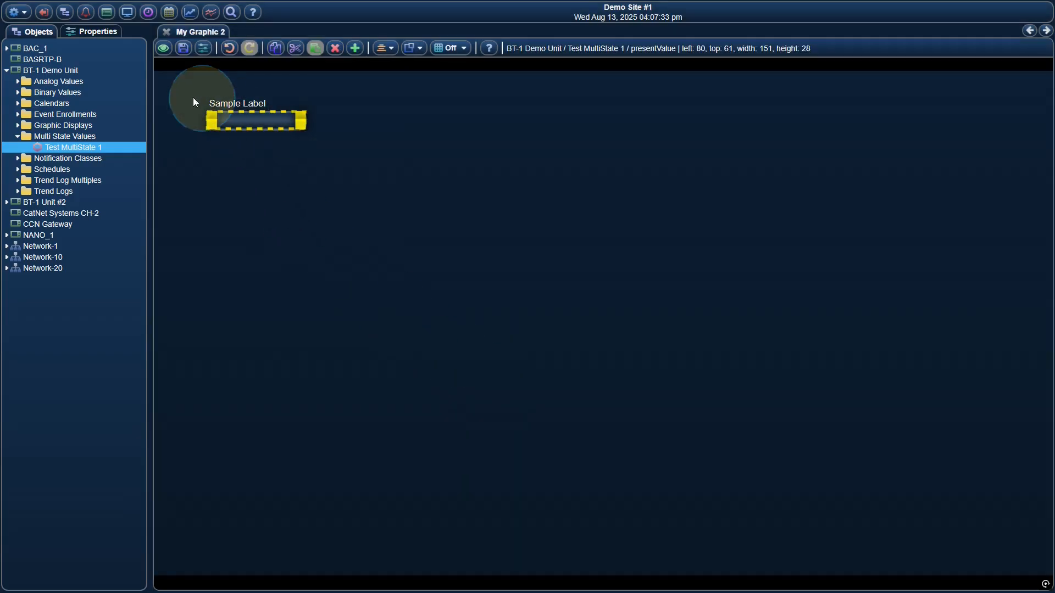
{"action": "left_click", "coordinate": [98, 32]}
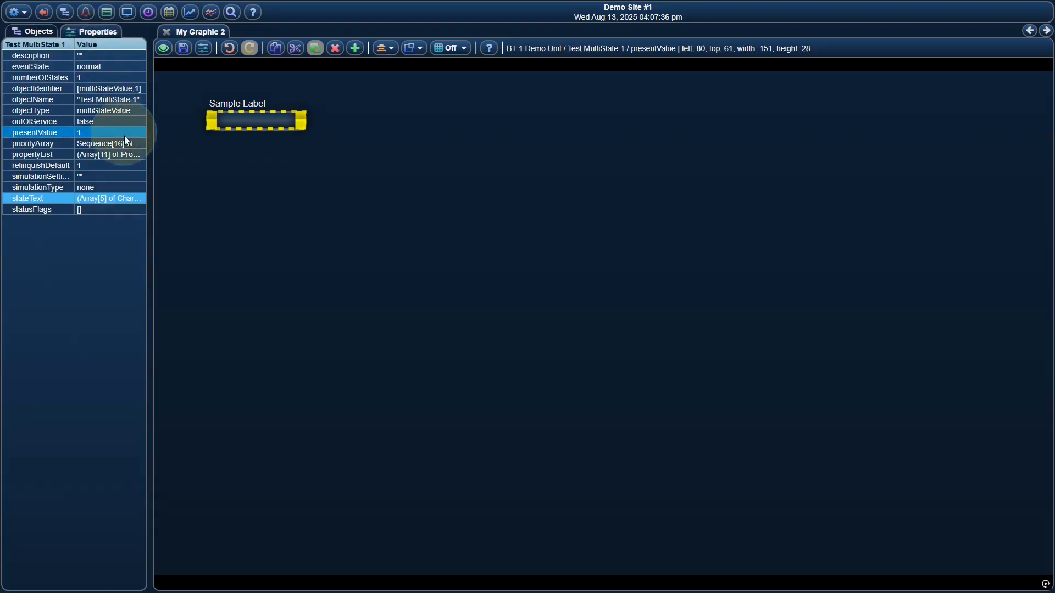
{"action": "double_click", "coordinate": [124, 196]}
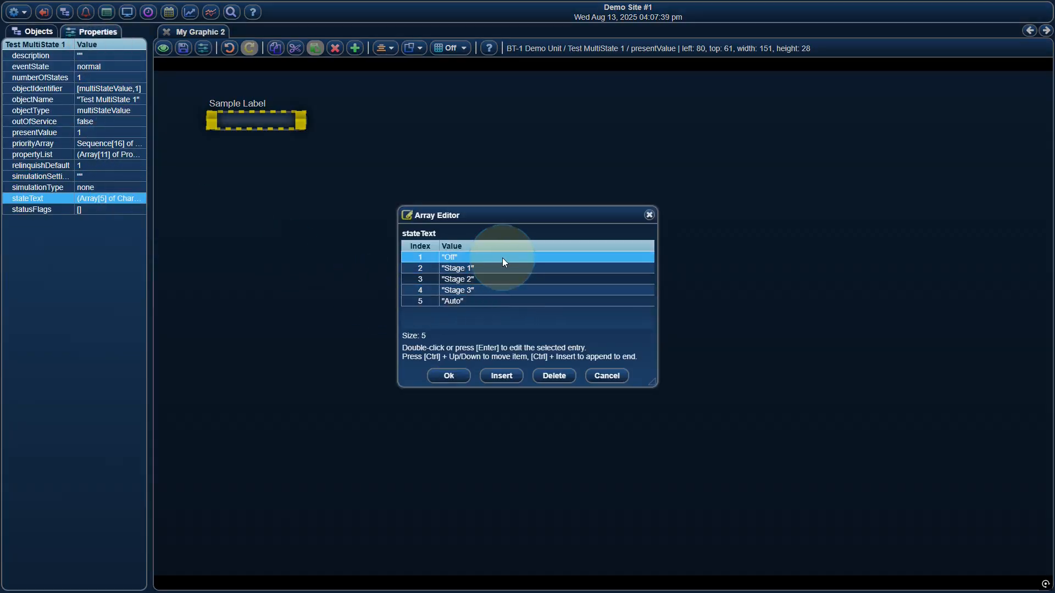
{"action": "left_click", "coordinate": [451, 376]}
{"action": "left_click", "coordinate": [38, 33]}
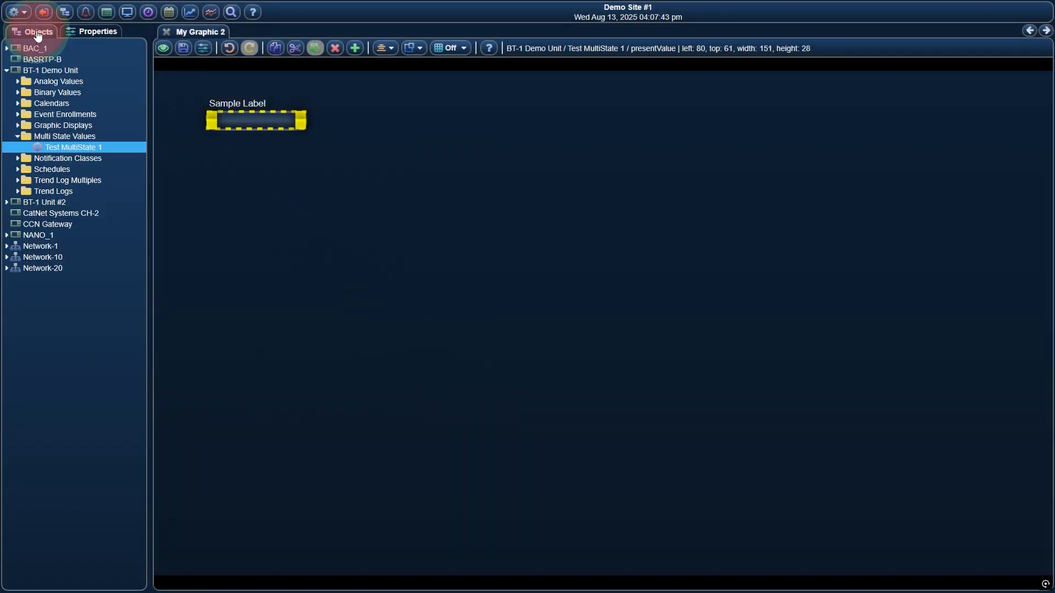
Review the dropdown gadget's text position choices in its editor, accept the existing settings and save the graphic.
{"action": "right_click", "coordinate": [262, 122]}
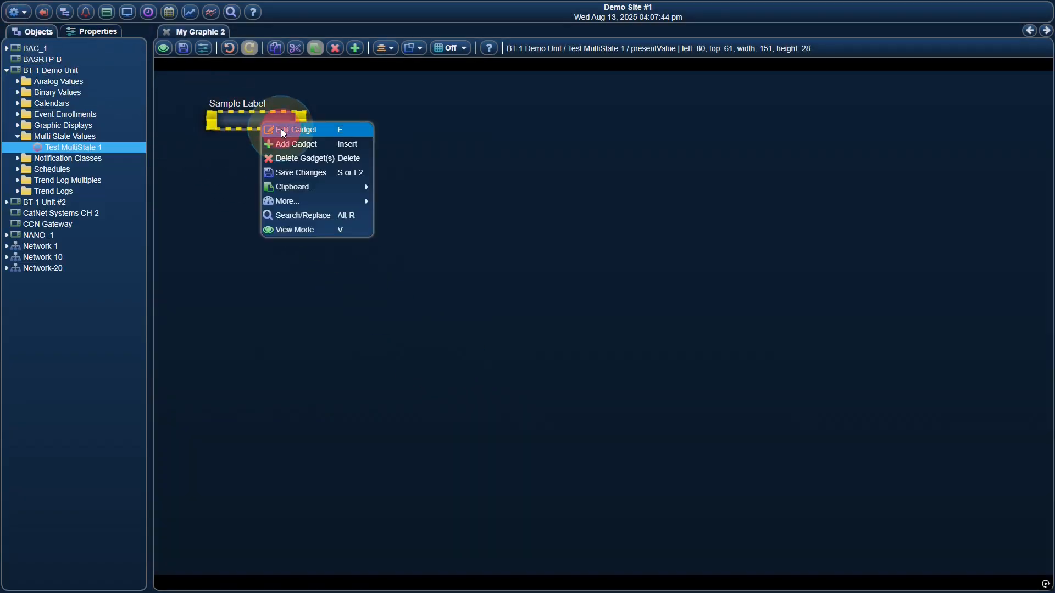
{"action": "left_click", "coordinate": [283, 132]}
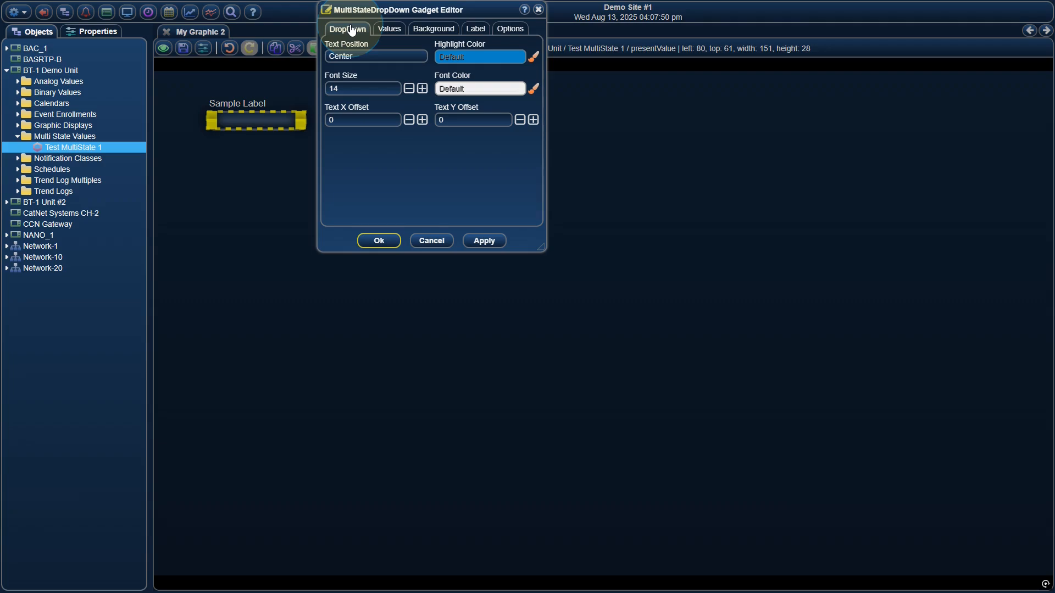
{"action": "left_click", "coordinate": [371, 57]}
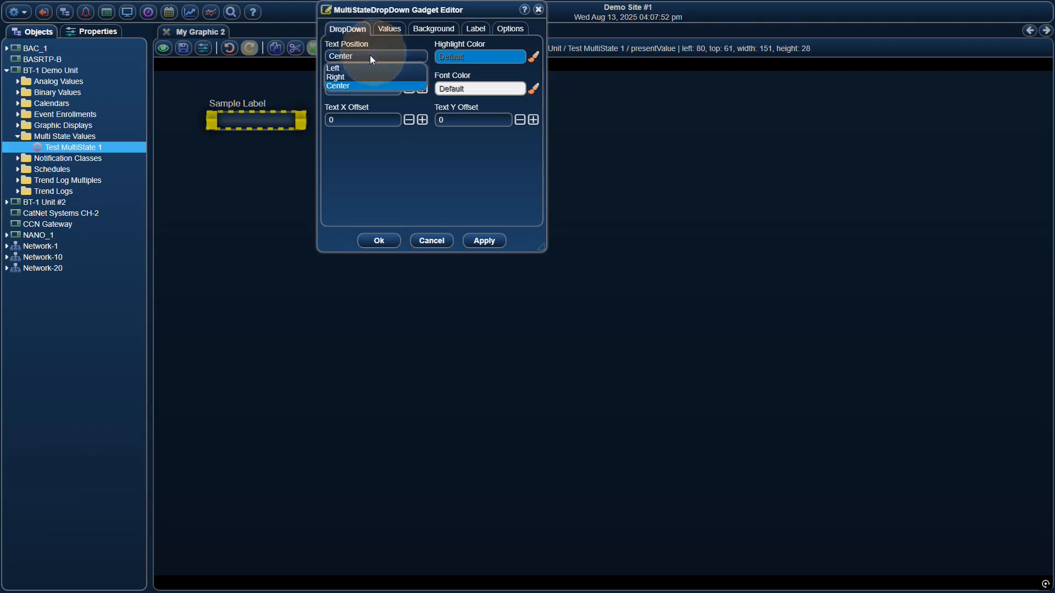
{"action": "left_click", "coordinate": [351, 55]}
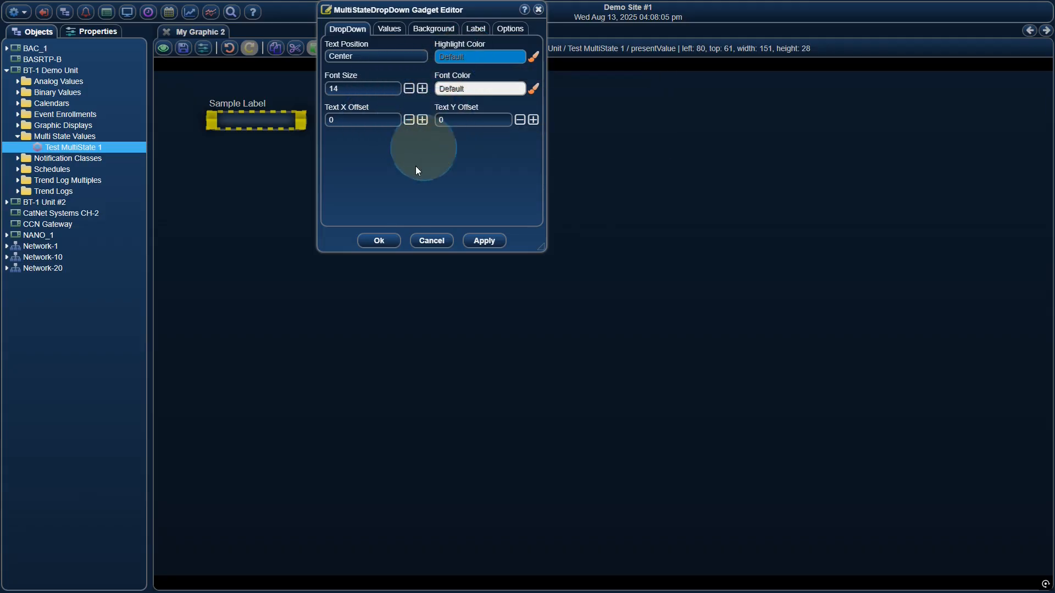
{"action": "left_click", "coordinate": [380, 241]}
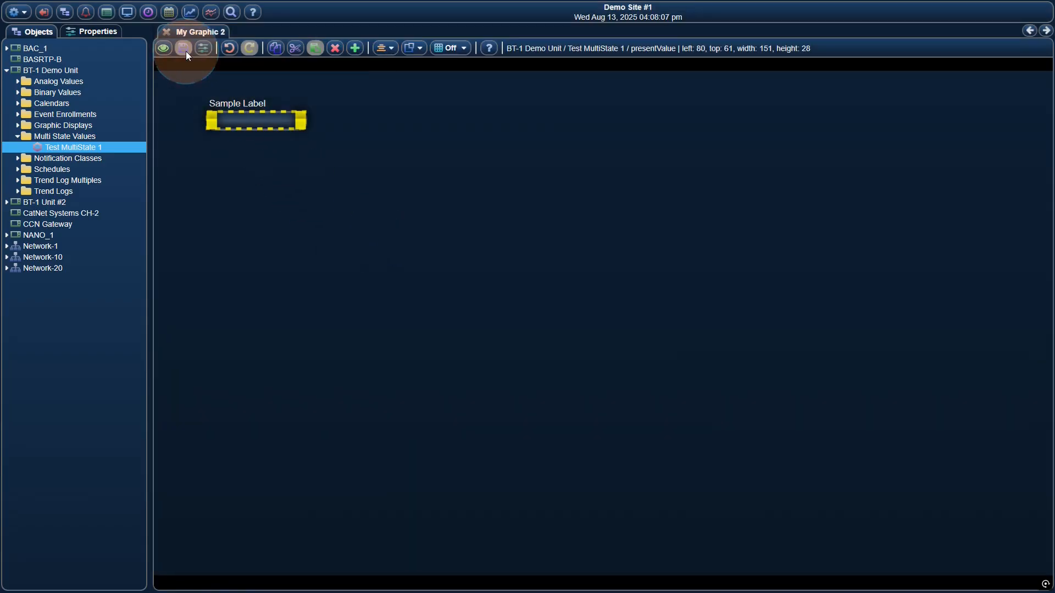
Switch the graphic to view mode and set the dropdown to Stage 2, followed by Stage 3.
{"action": "left_click", "coordinate": [165, 49]}
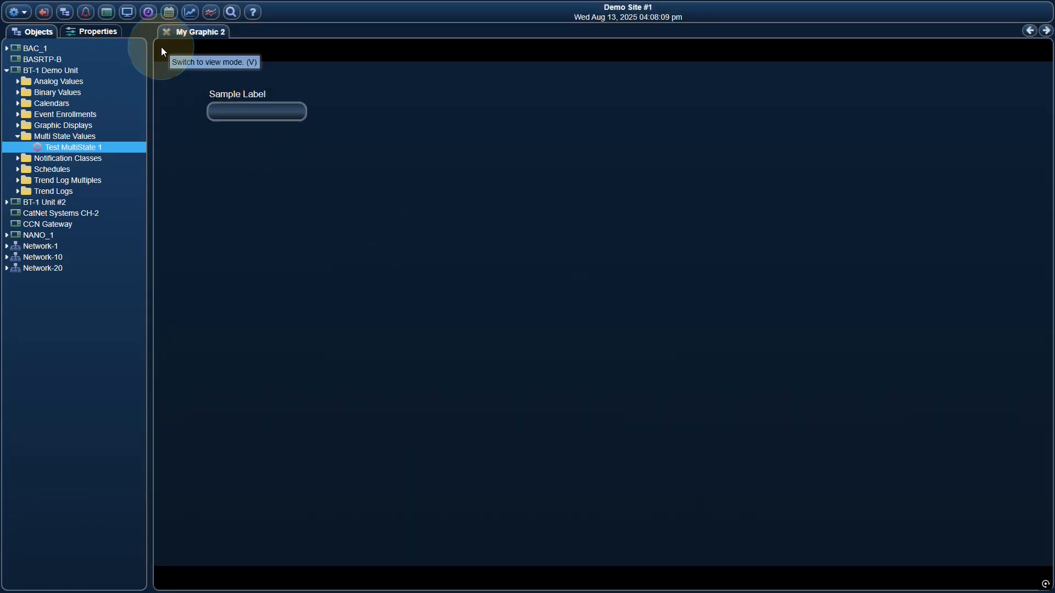
{"action": "left_click", "coordinate": [283, 113]}
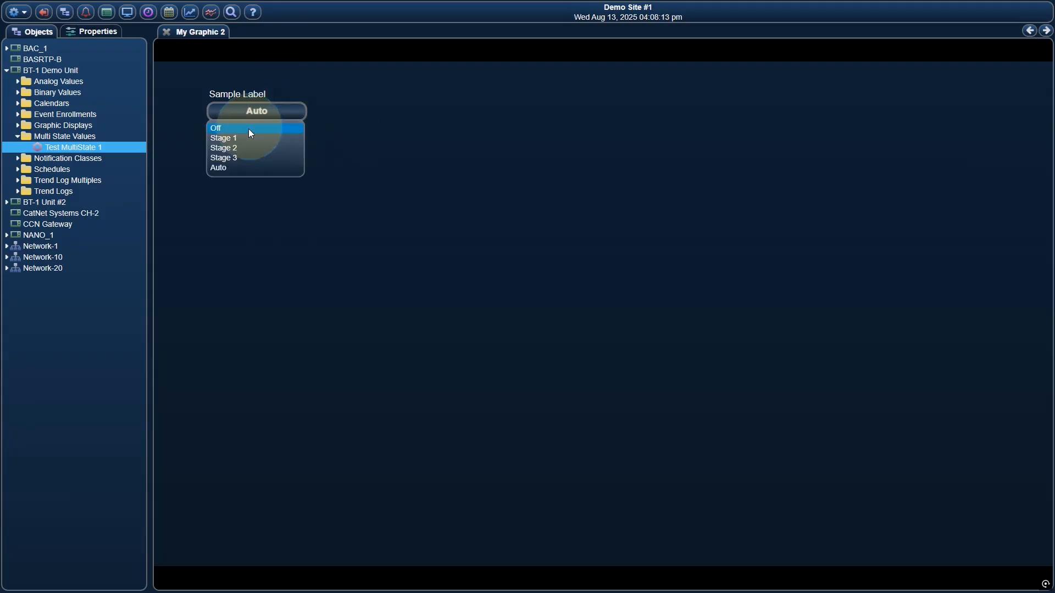
{"action": "left_click", "coordinate": [242, 147]}
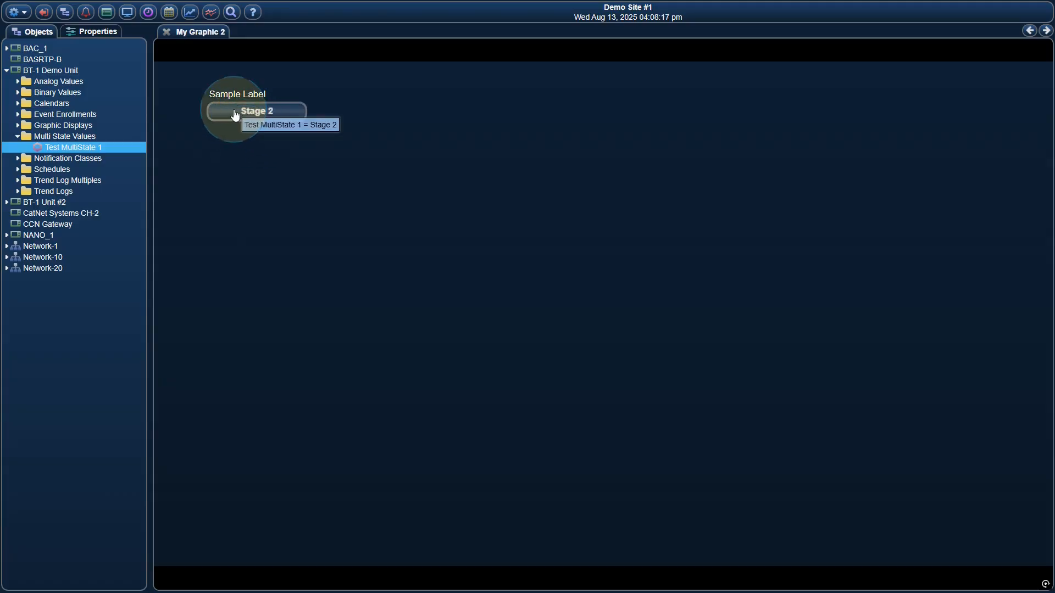
{"action": "left_click", "coordinate": [245, 117]}
{"action": "left_click", "coordinate": [243, 157]}
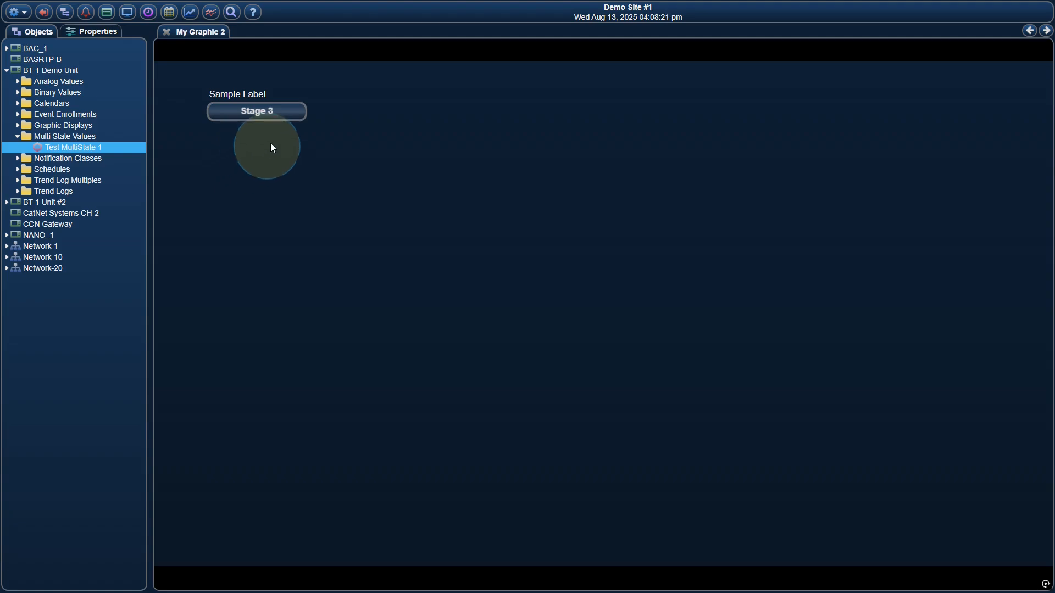
Return the graphic to edit mode and review the values source options in the dropdown gadget's editor.
{"action": "right_click", "coordinate": [308, 87]}
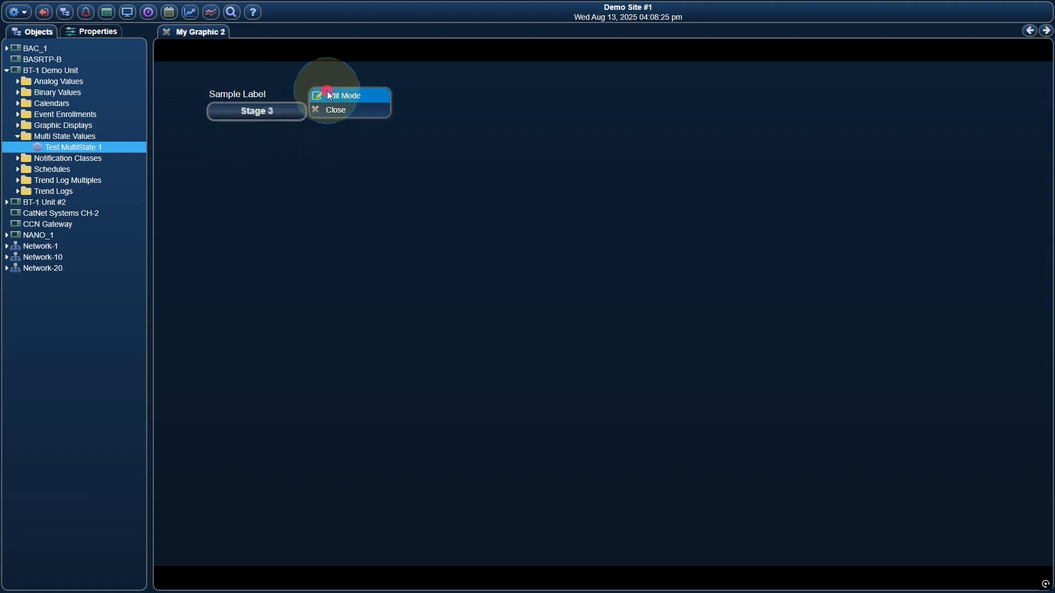
{"action": "left_click", "coordinate": [328, 95]}
{"action": "right_click", "coordinate": [291, 118]}
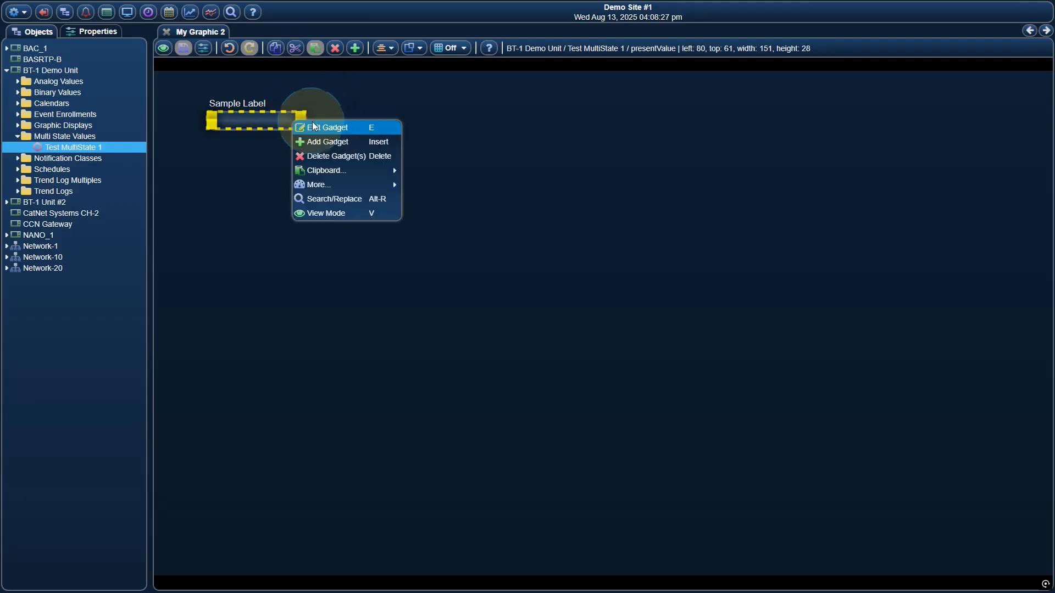
{"action": "left_click", "coordinate": [315, 126]}
{"action": "left_click", "coordinate": [391, 30]}
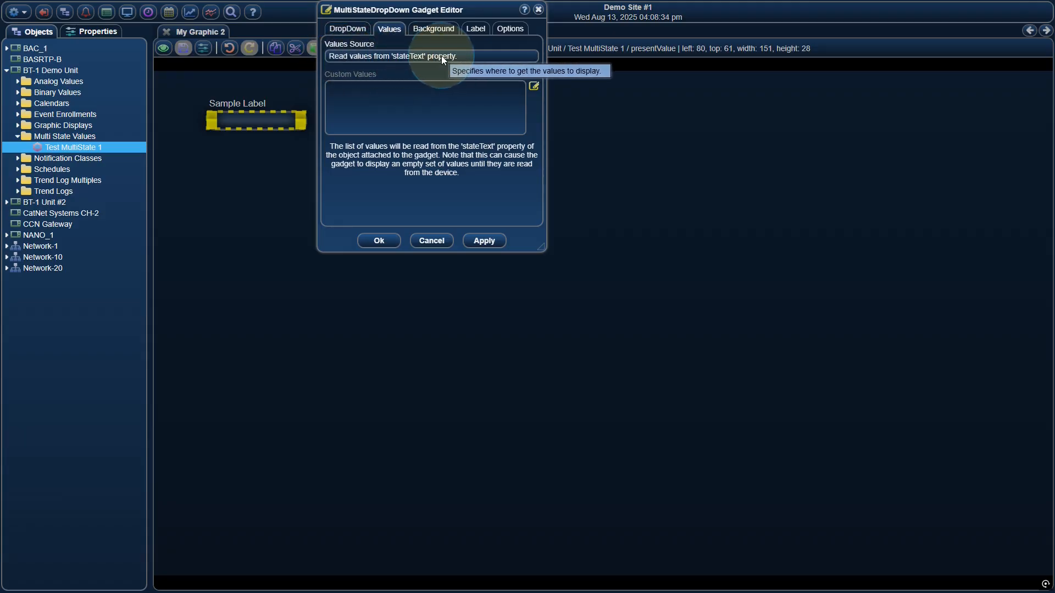
{"action": "left_click", "coordinate": [391, 55]}
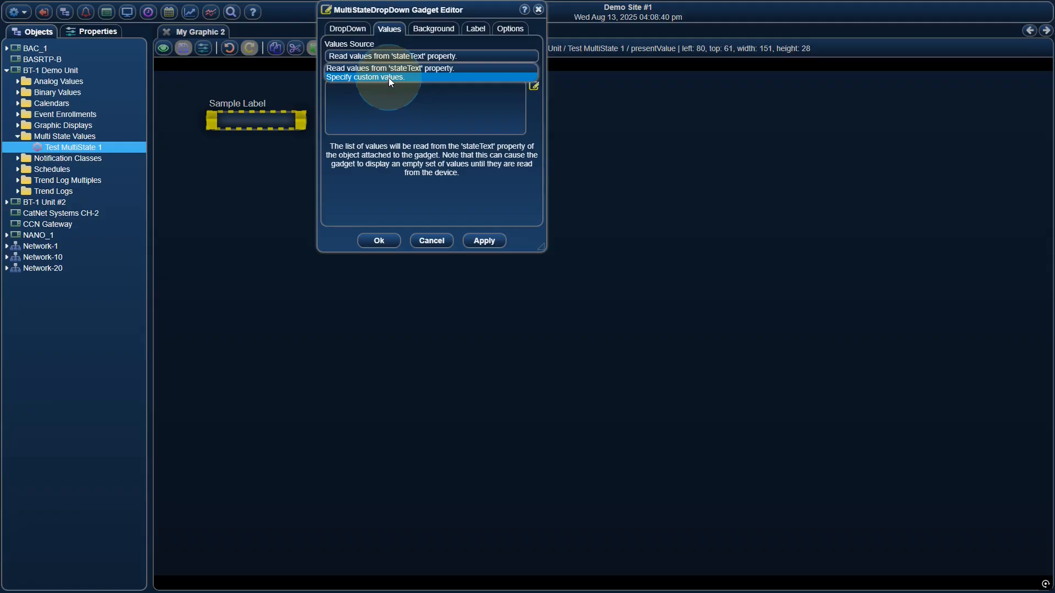
{"action": "left_click", "coordinate": [407, 50]}
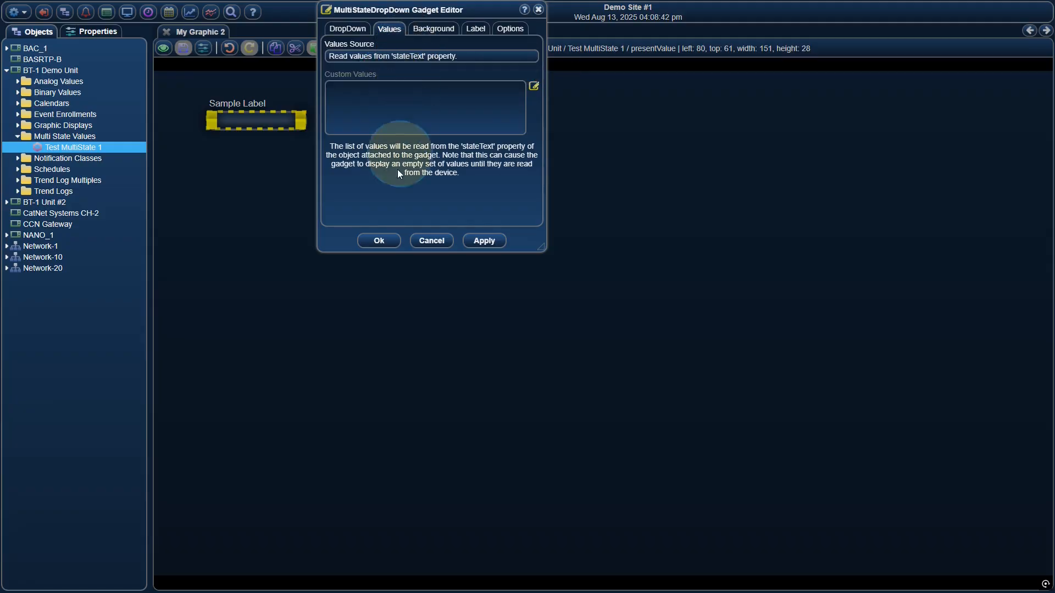
{"action": "left_click", "coordinate": [378, 240]}
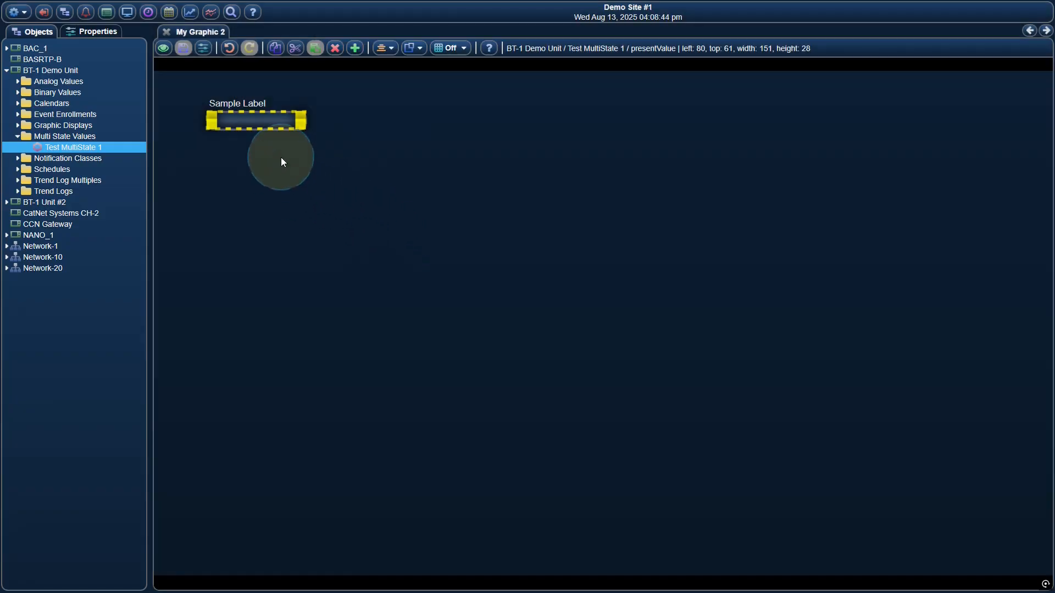
Attach the Setpoint analog value to the dropdown gadget's value point and move the gadget to about left 30, top 113.
{"action": "double_click", "coordinate": [69, 82]}
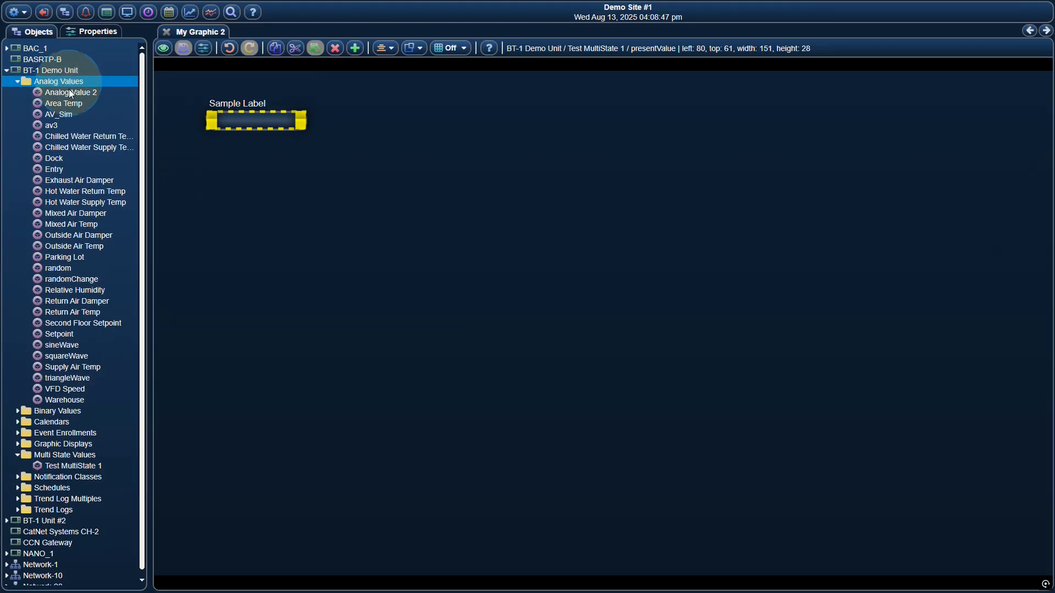
{"action": "left_click_drag", "start_coordinate": [88, 333], "coordinate": [255, 118]}
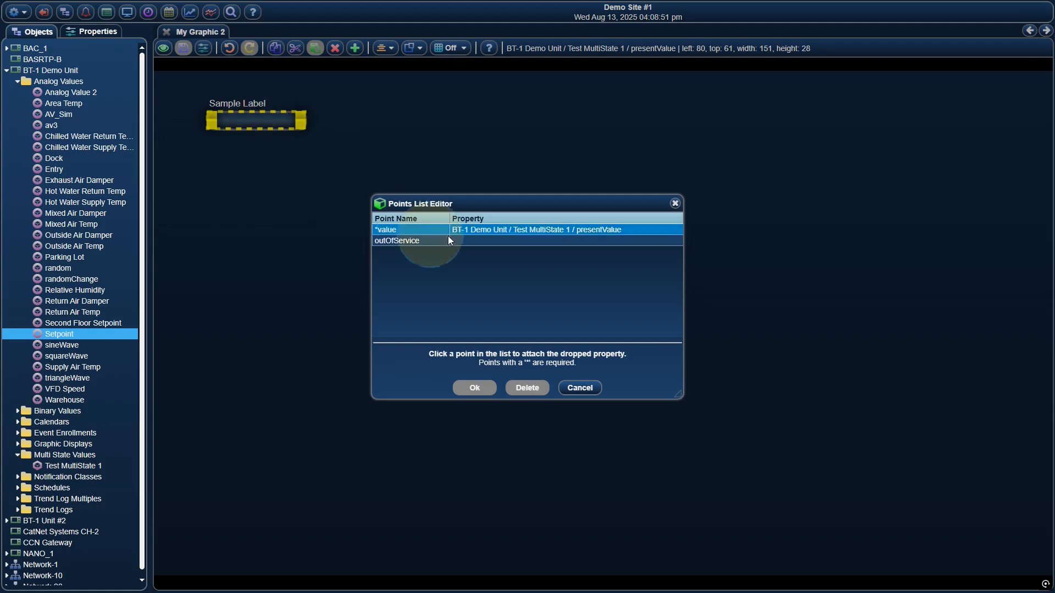
{"action": "left_click", "coordinate": [502, 240]}
{"action": "left_click", "coordinate": [475, 388]}
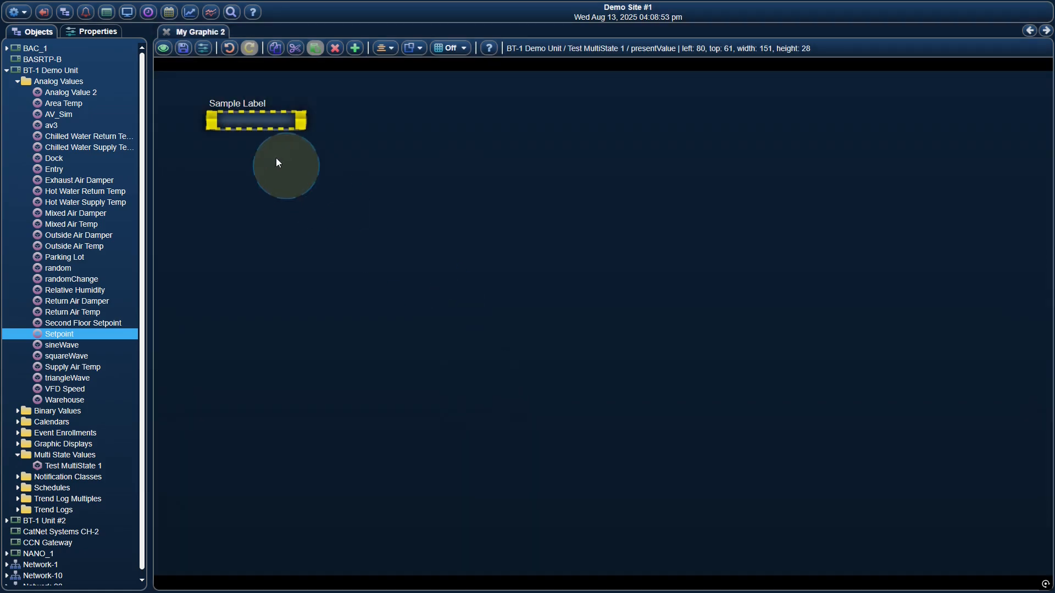
{"action": "left_click", "coordinate": [246, 120]}
{"action": "left_click_drag", "start_coordinate": [245, 121], "coordinate": [214, 159]}
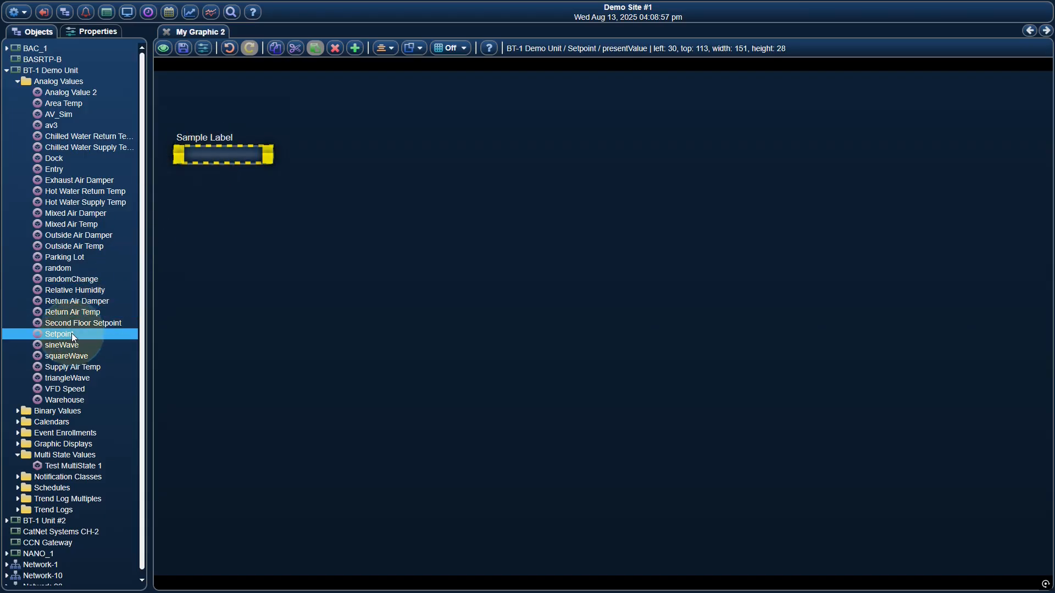
Add a TextLabel gadget for the Setpoint analog value above the dropdown, at about left 44, top 34.
{"action": "left_click_drag", "start_coordinate": [71, 333], "coordinate": [183, 94]}
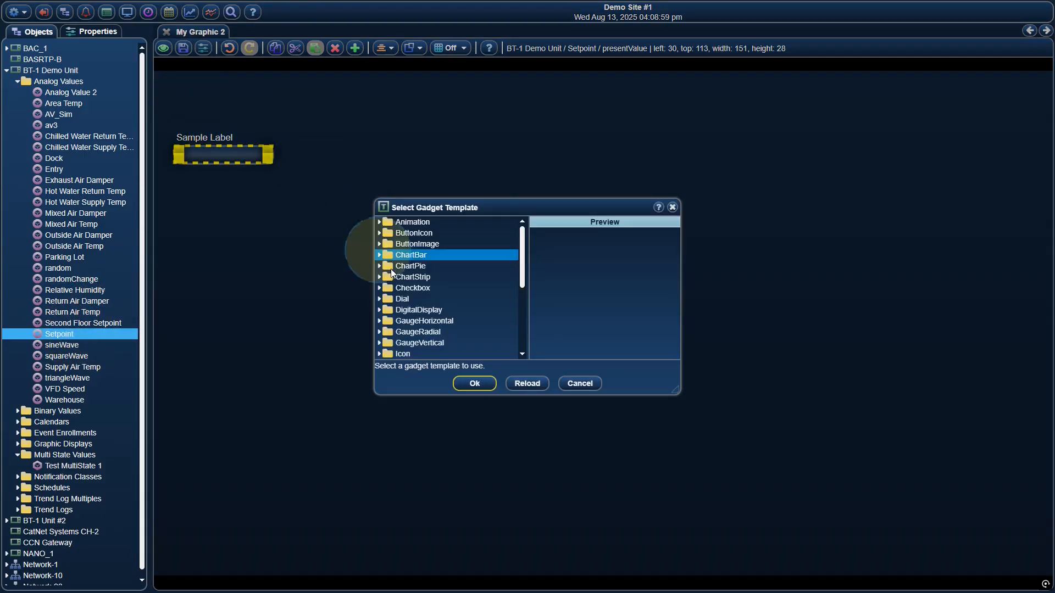
{"action": "scroll", "coordinate": [434, 286], "scroll_direction": "down", "scroll_amount": 3}
{"action": "left_click", "coordinate": [440, 299]}
{"action": "scroll", "coordinate": [434, 335], "scroll_direction": "down", "scroll_amount": 1}
{"action": "left_click", "coordinate": [420, 355]}
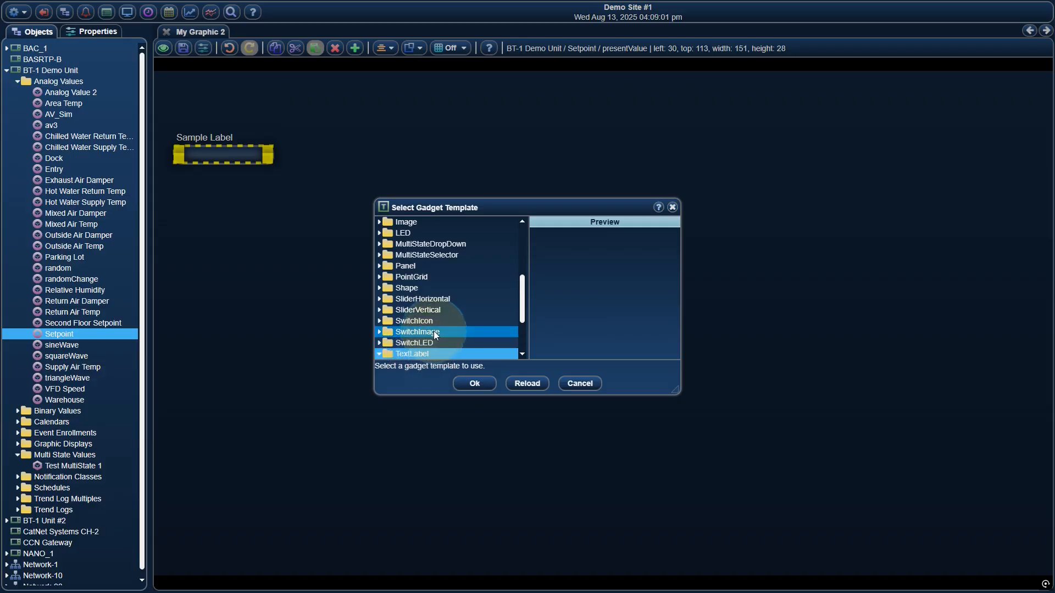
{"action": "scroll", "coordinate": [434, 330], "scroll_direction": "down", "scroll_amount": 2}
{"action": "left_click", "coordinate": [429, 288]}
{"action": "left_click", "coordinate": [482, 384]}
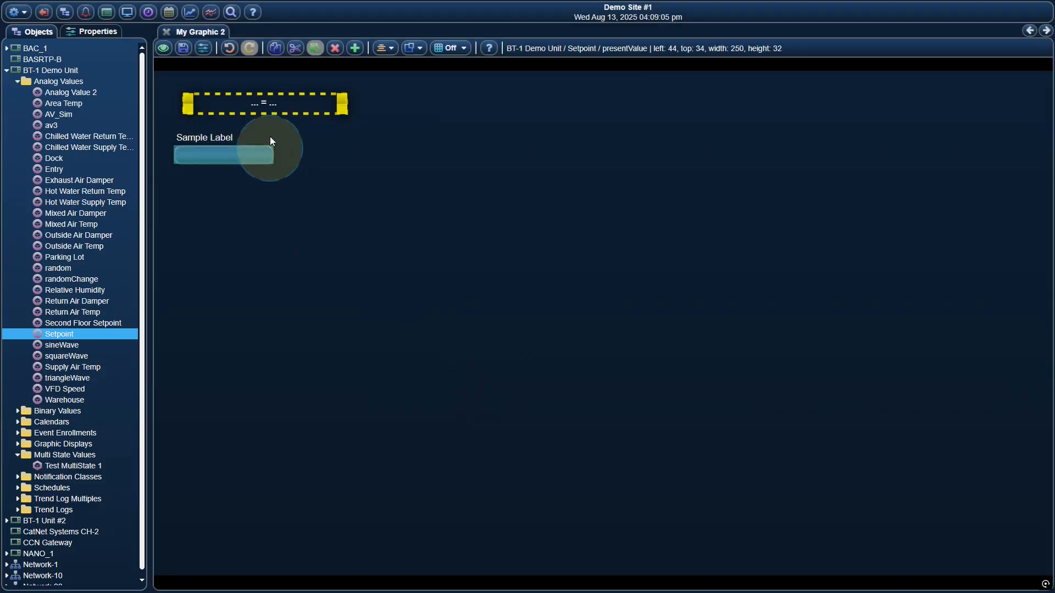
Edit the dropdown gadget and set its values source to "Specify custom values.".
{"action": "right_click", "coordinate": [238, 156]}
{"action": "left_click", "coordinate": [261, 163]}
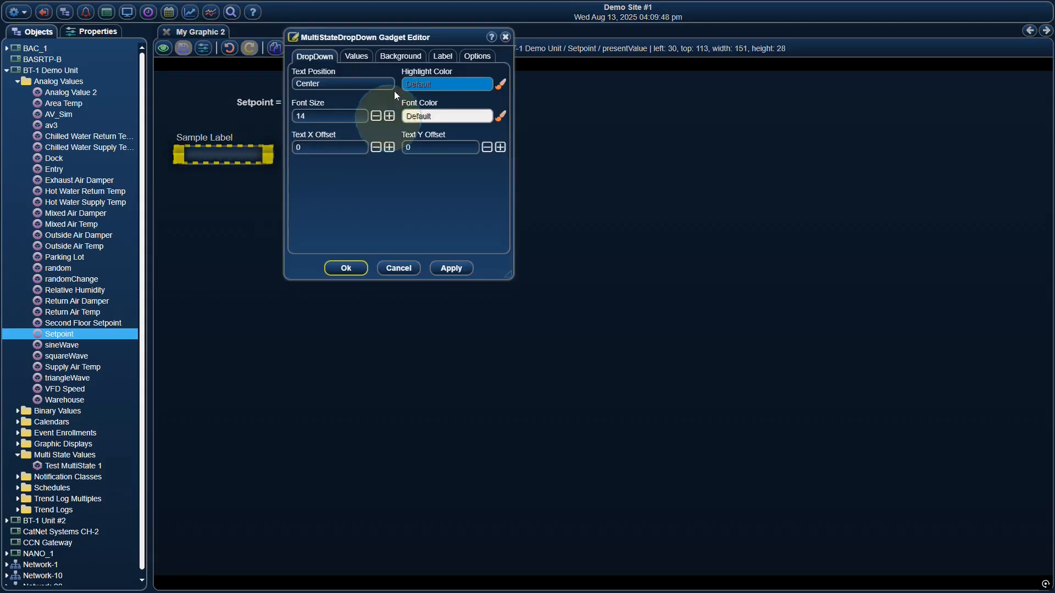
{"action": "left_click", "coordinate": [363, 57]}
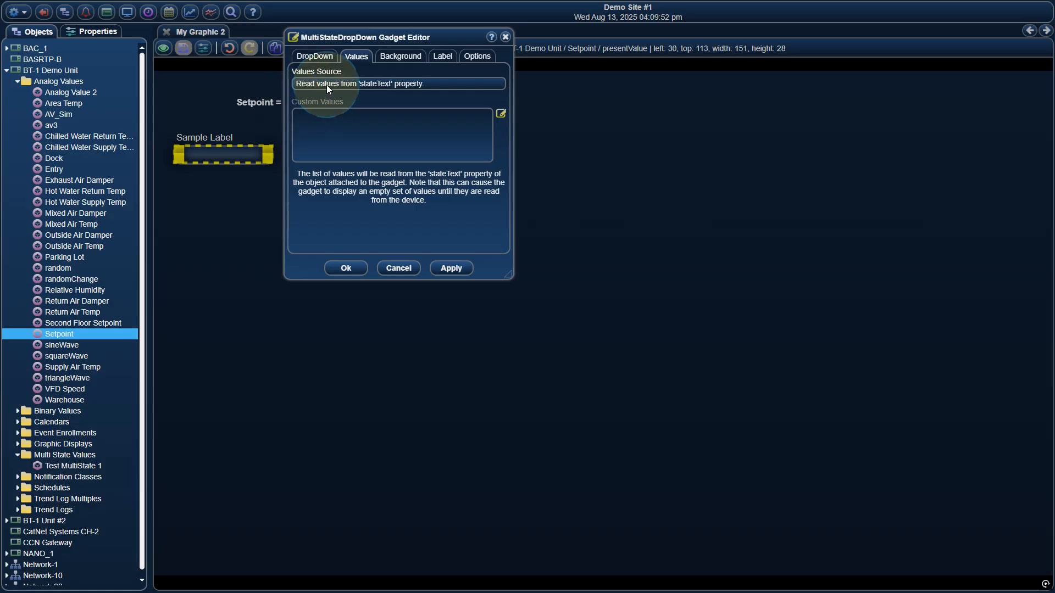
{"action": "left_click", "coordinate": [364, 86]}
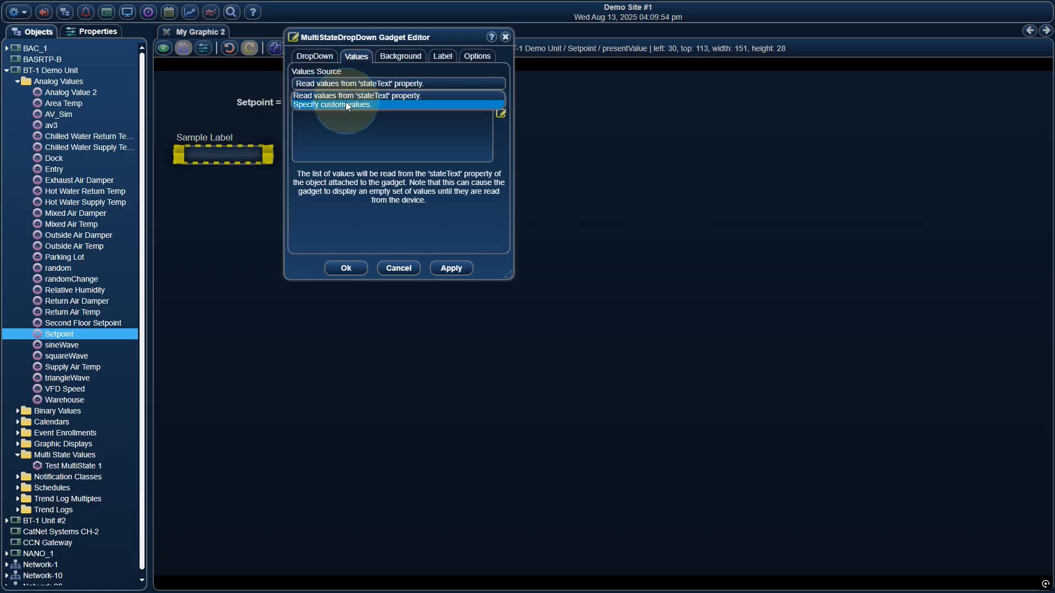
{"action": "left_click", "coordinate": [345, 102]}
{"action": "left_click", "coordinate": [338, 121]}
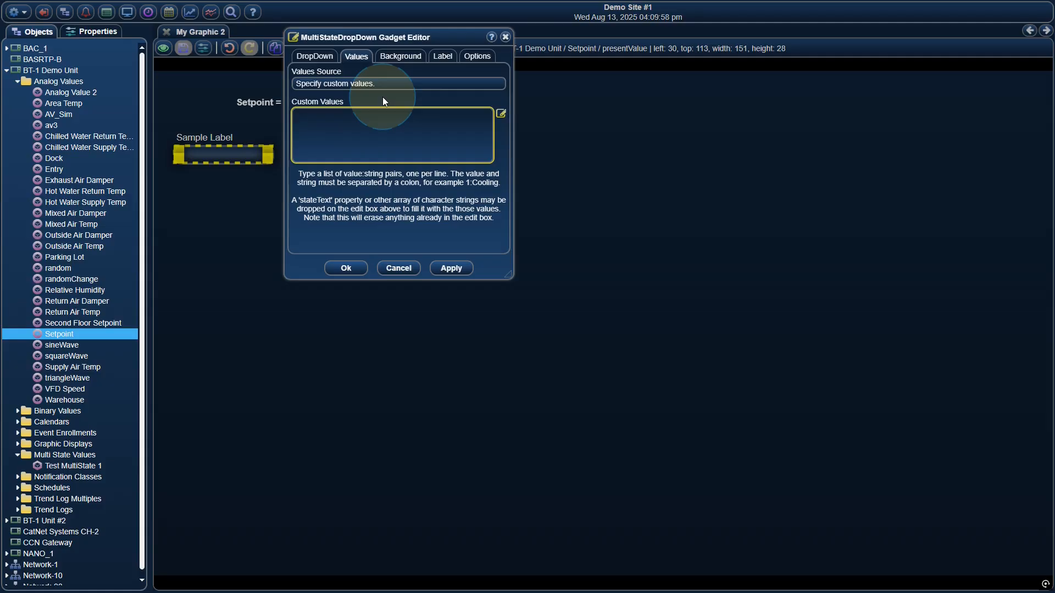
Enter the custom values 75:Spring, 76:Summer, 72:Autumn and 68:Winter on separate lines and accept them.
{"action": "type", "text": "75:Spring"}
{"action": "key", "text": "Return"}
{"action": "type", "text": "76:Summer "}
{"action": "type", "text": "72:"}
{"action": "type", "text": "Autumn "}
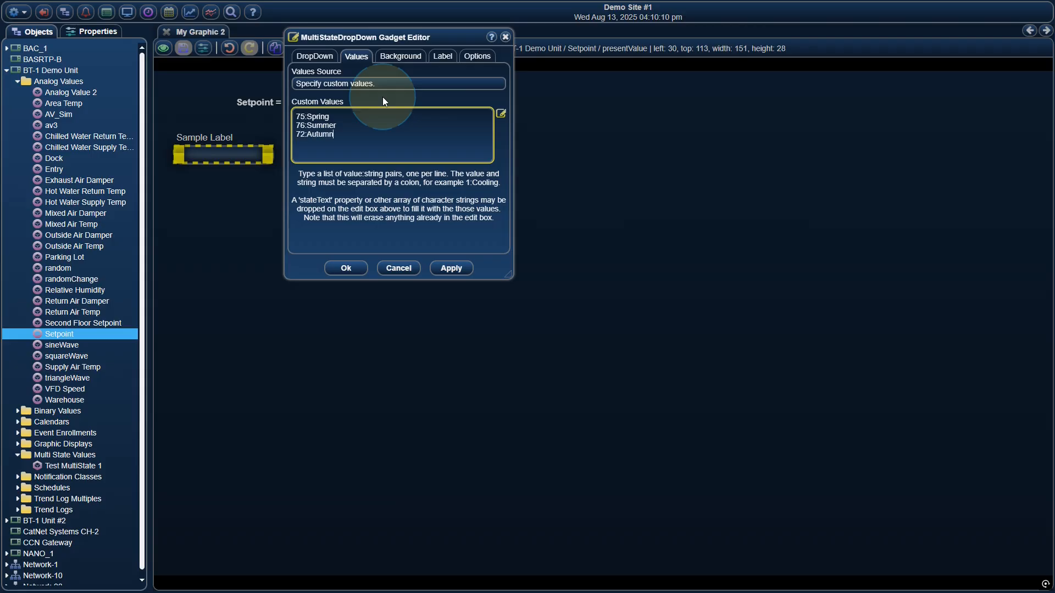
{"action": "type", "text": "68:Winter"}
{"action": "left_click", "coordinate": [346, 268]}
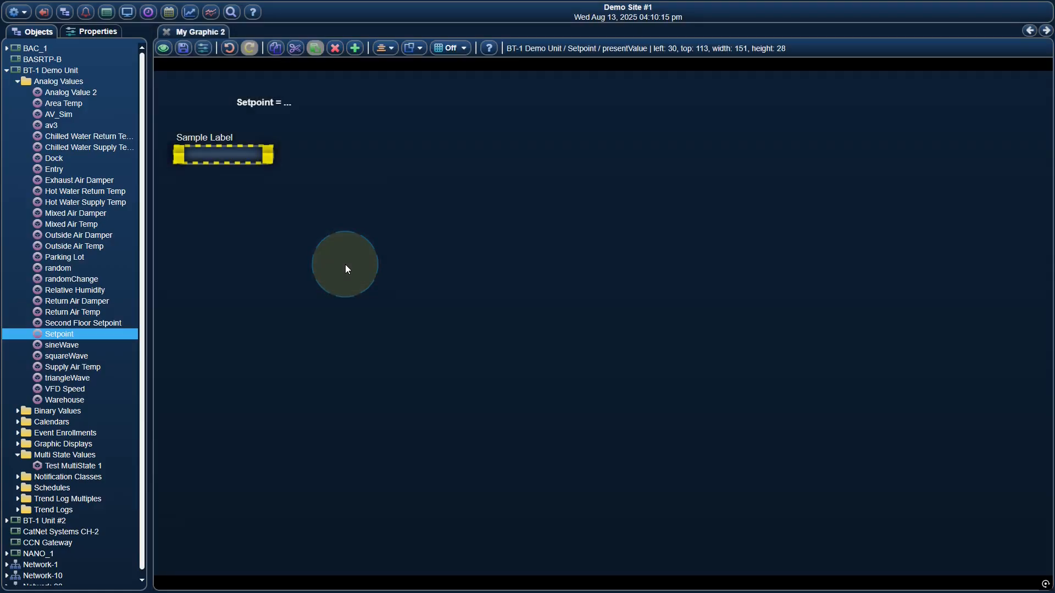
Save the graphic, switch to view mode and choose Autumn in the dropdown.
{"action": "left_click", "coordinate": [183, 49]}
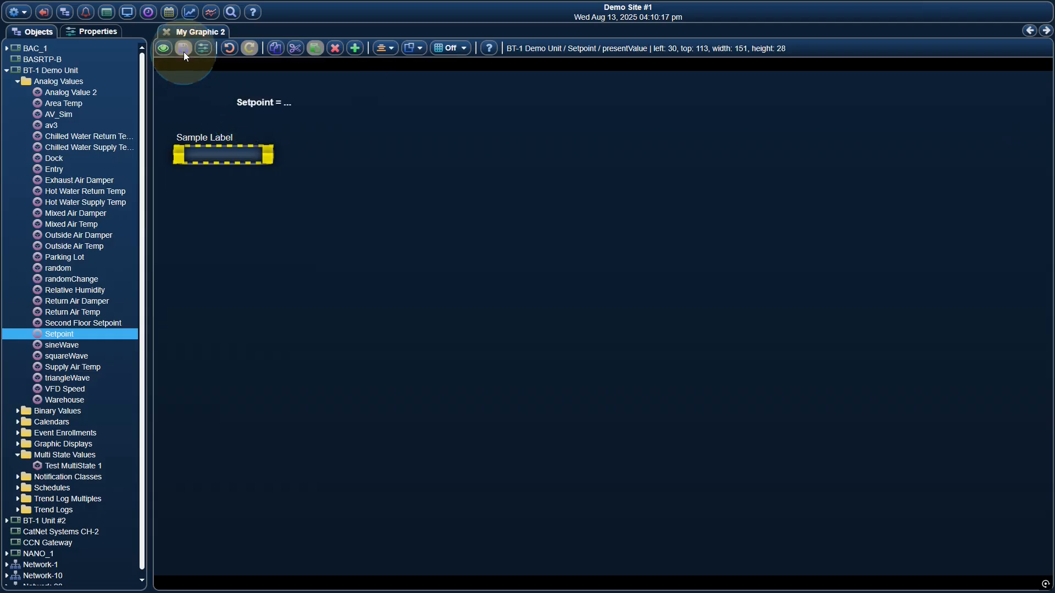
{"action": "left_click", "coordinate": [163, 48]}
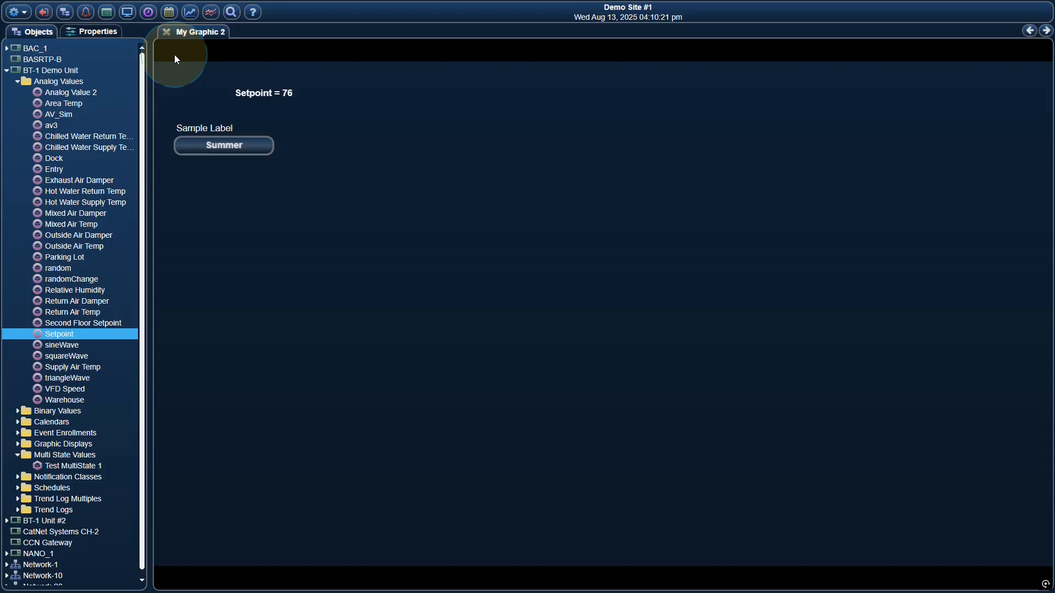
{"action": "left_click", "coordinate": [249, 144]}
{"action": "left_click", "coordinate": [220, 182]}
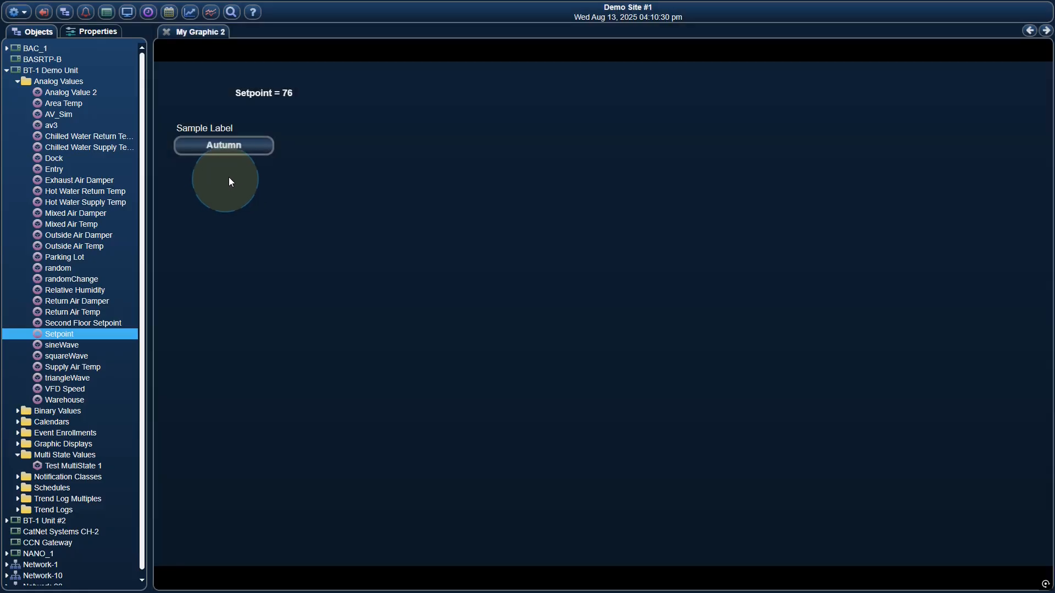
Choose Winter in the season dropdown gadget.
{"action": "left_click", "coordinate": [254, 151]}
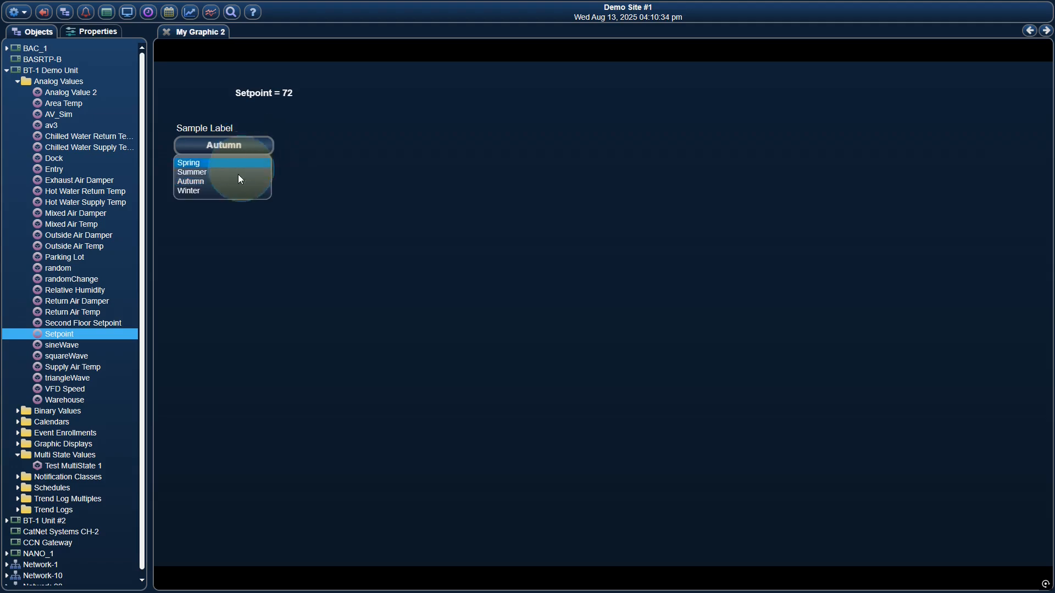
{"action": "left_click", "coordinate": [230, 193]}
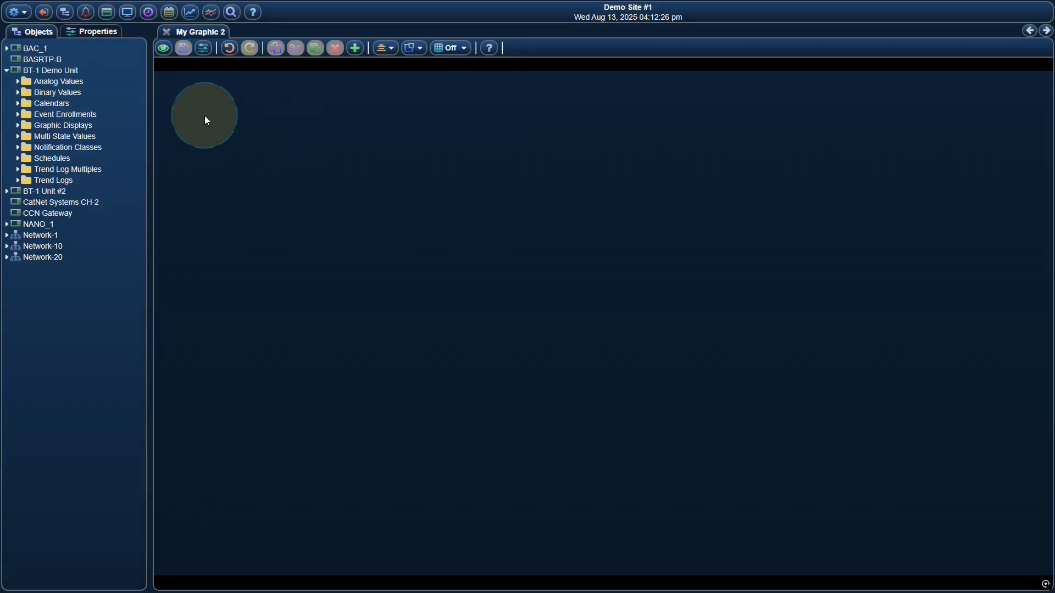
Add a MultiStateSelector gadget for the Test MultiState 1 value to the empty graphic, at about left 63, top 75.
{"action": "left_click", "coordinate": [80, 138]}
{"action": "double_click", "coordinate": [78, 136]}
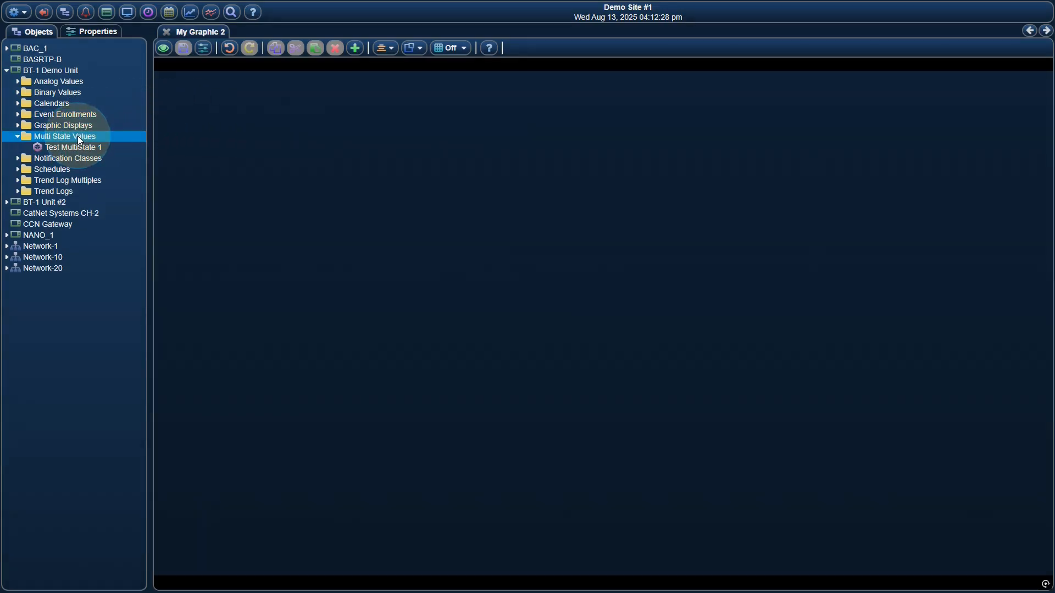
{"action": "left_click_drag", "start_coordinate": [78, 148], "coordinate": [196, 121]}
{"action": "left_click", "coordinate": [448, 255]}
{"action": "left_click", "coordinate": [452, 272]}
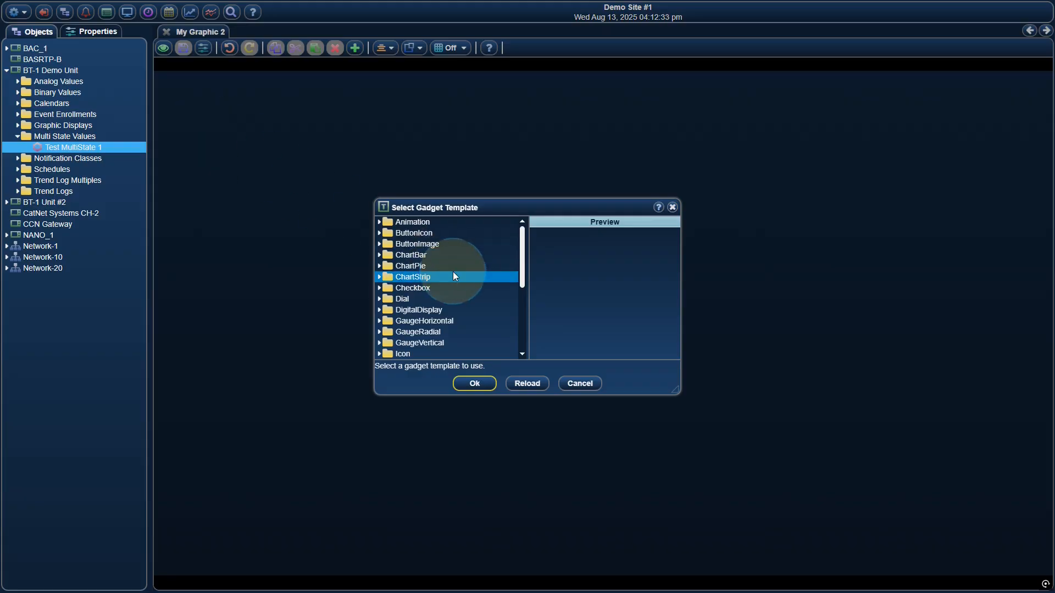
{"action": "scroll", "coordinate": [464, 288], "scroll_direction": "down", "scroll_amount": 2}
{"action": "left_click", "coordinate": [454, 343]}
{"action": "left_click", "coordinate": [453, 345]}
{"action": "scroll", "coordinate": [458, 334], "scroll_direction": "down", "scroll_amount": 1}
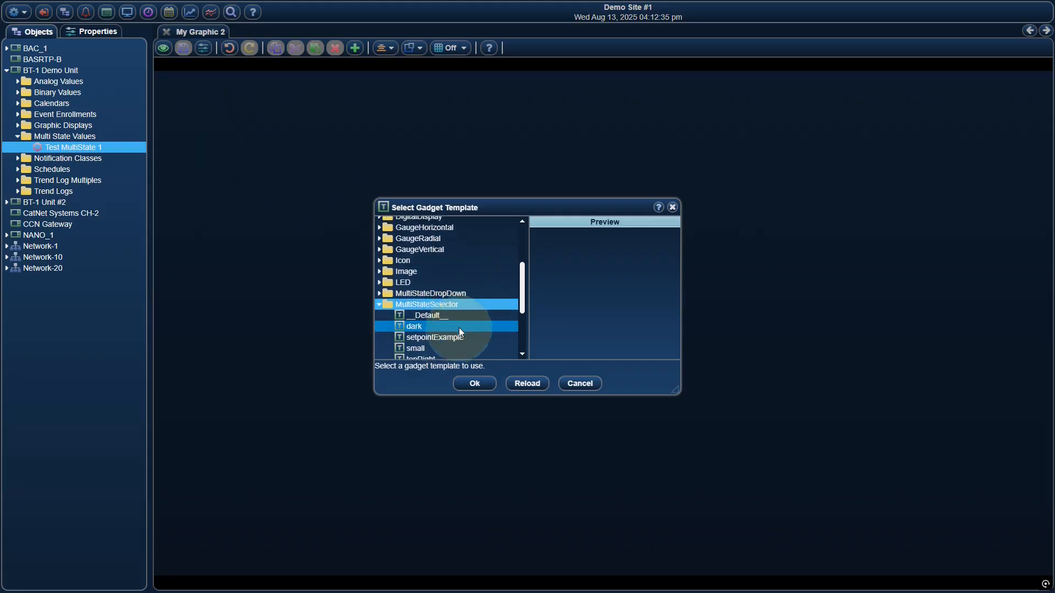
{"action": "left_click", "coordinate": [441, 301]}
{"action": "left_click", "coordinate": [474, 383]}
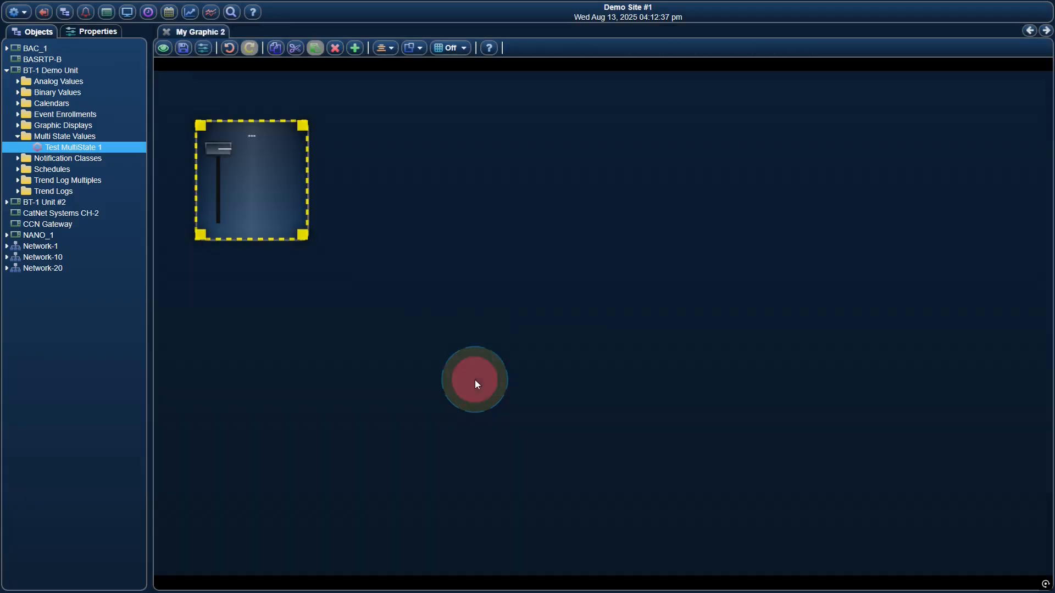
Save the graphic and move the selector's slider to Stage 1 in view mode.
{"action": "left_click", "coordinate": [184, 49]}
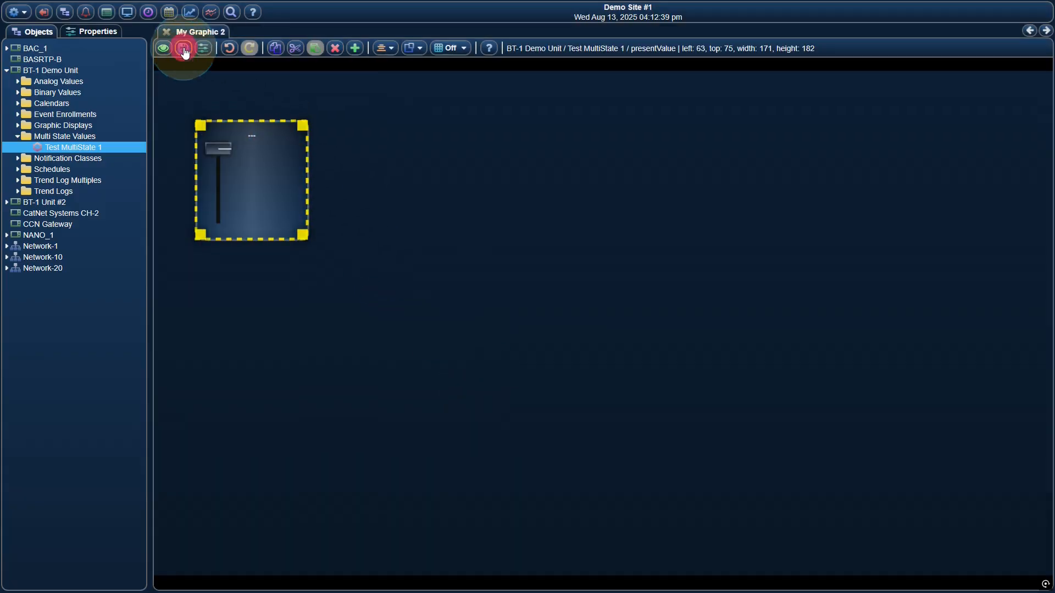
{"action": "left_click", "coordinate": [163, 48]}
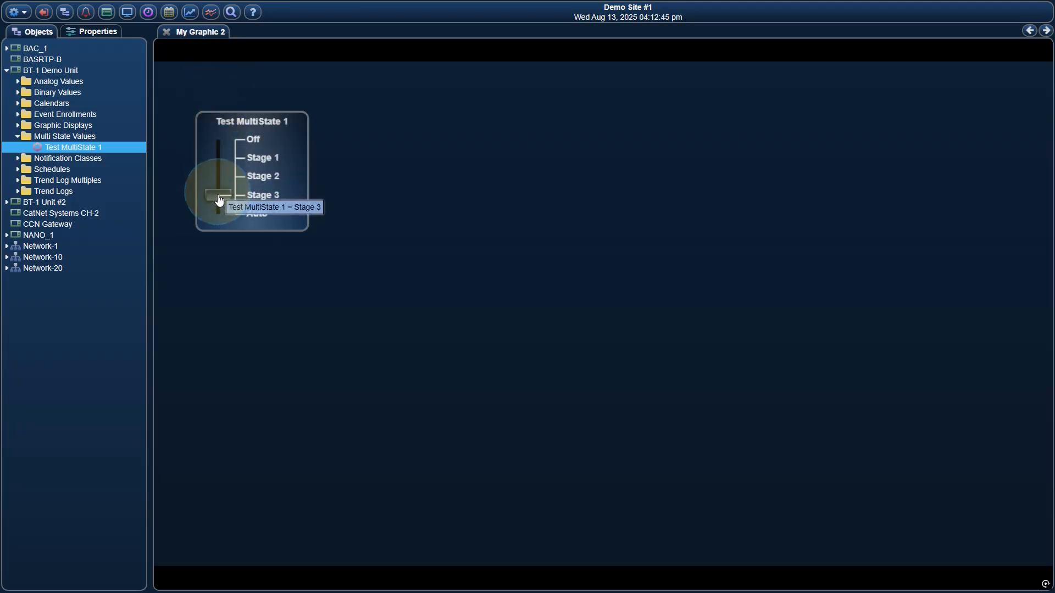
{"action": "mouse_move", "coordinate": [217, 195]}
{"action": "left_mouse_down"}
{"action": "mouse_move", "coordinate": [219, 158]}
{"action": "mouse_move", "coordinate": [222, 206]}
{"action": "left_mouse_up"}
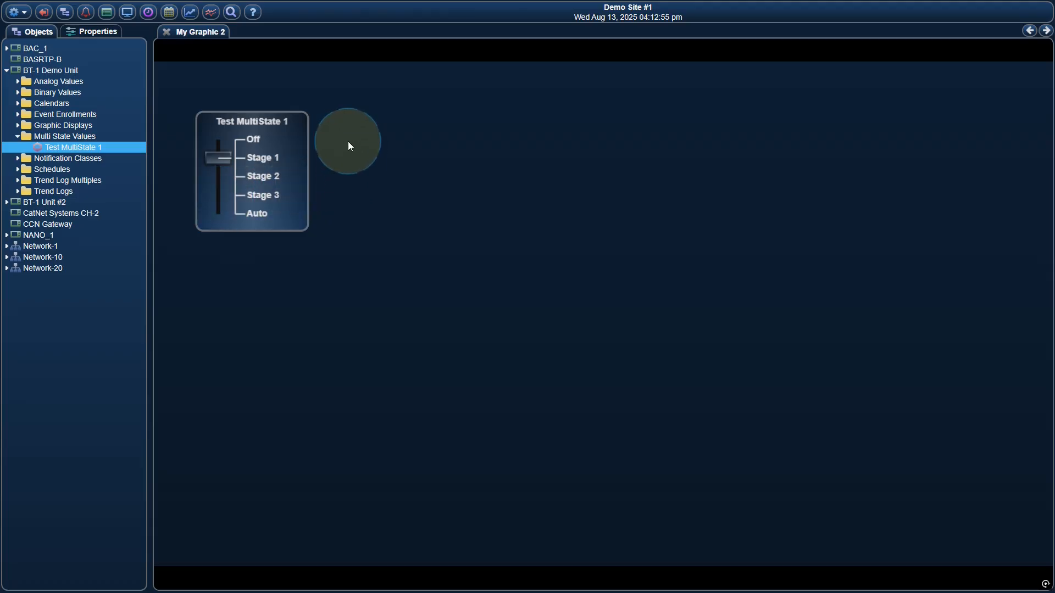
Return the graphic to edit mode, open the selector's gadget editor and check its values source setting.
{"action": "right_click", "coordinate": [323, 134]}
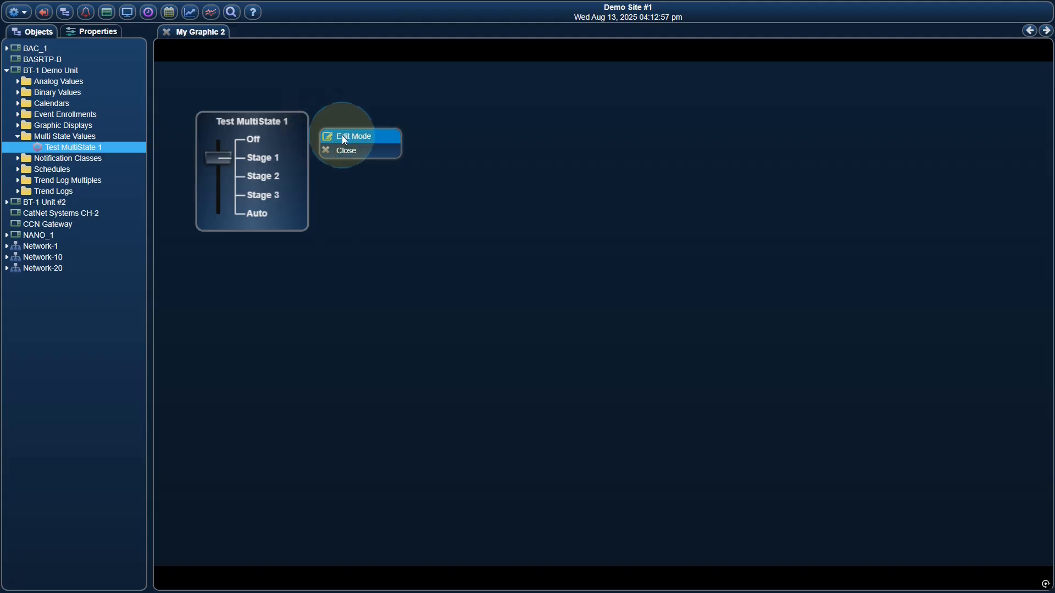
{"action": "left_click", "coordinate": [344, 138]}
{"action": "right_click", "coordinate": [287, 144]}
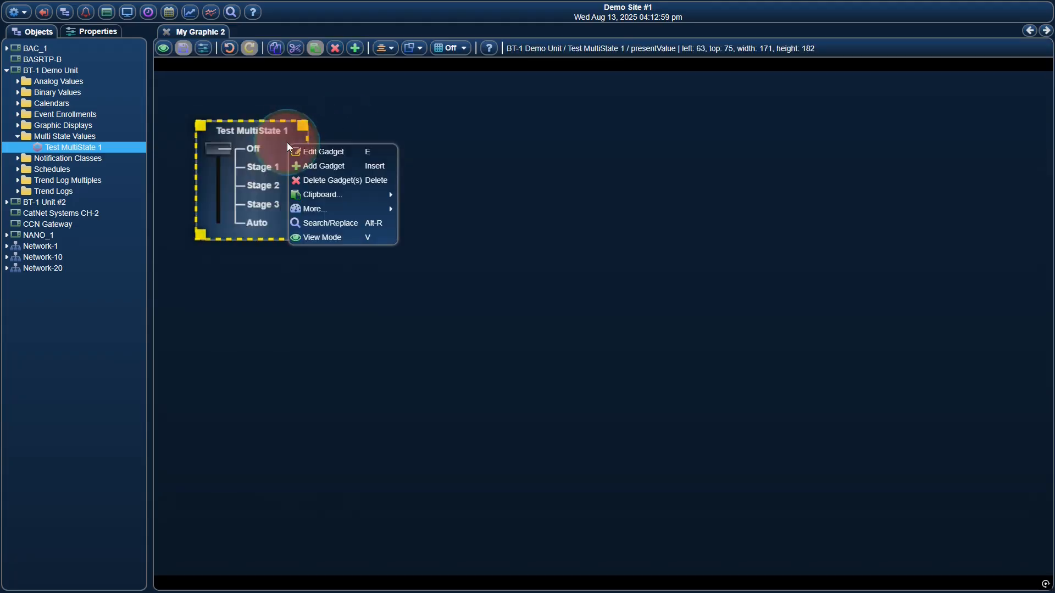
{"action": "left_click", "coordinate": [322, 152]}
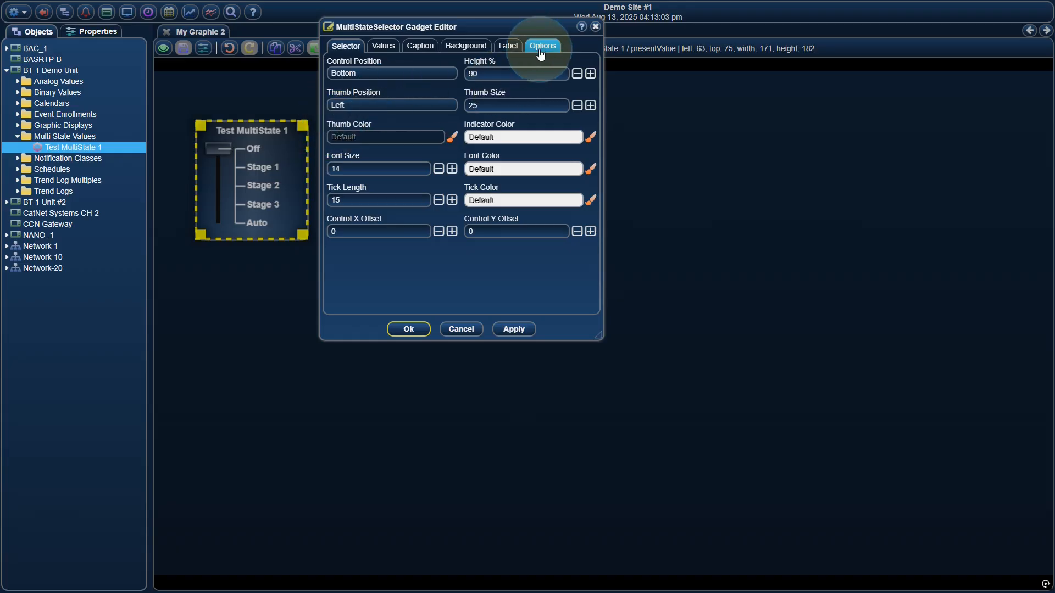
{"action": "left_click", "coordinate": [392, 49]}
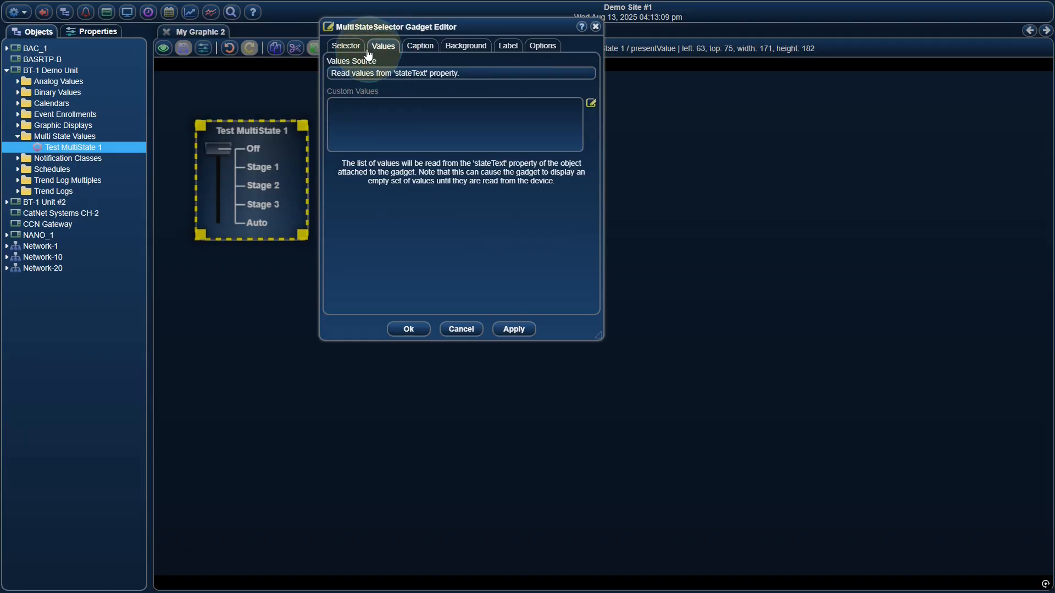
{"action": "left_click", "coordinate": [347, 50]}
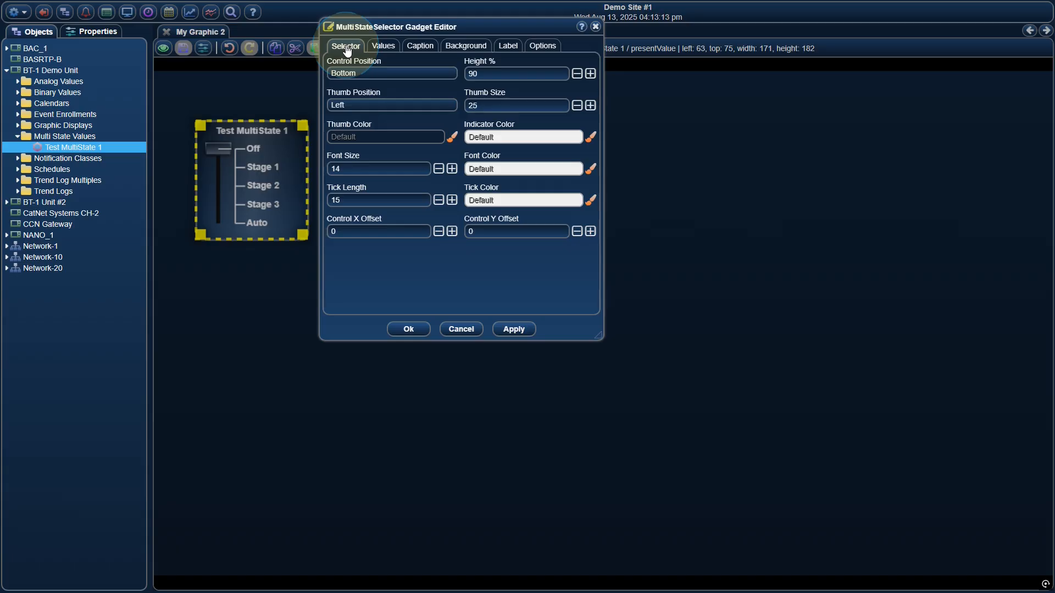
Try the selector's control position at Top, then restore it to Bottom, applying each setting.
{"action": "left_click", "coordinate": [374, 72]}
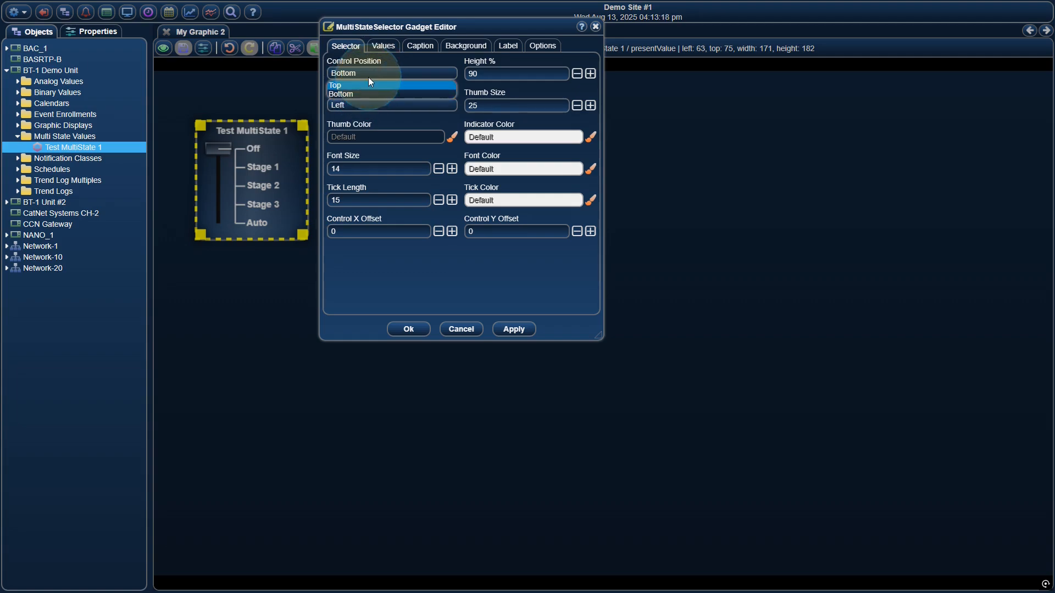
{"action": "left_click", "coordinate": [367, 86]}
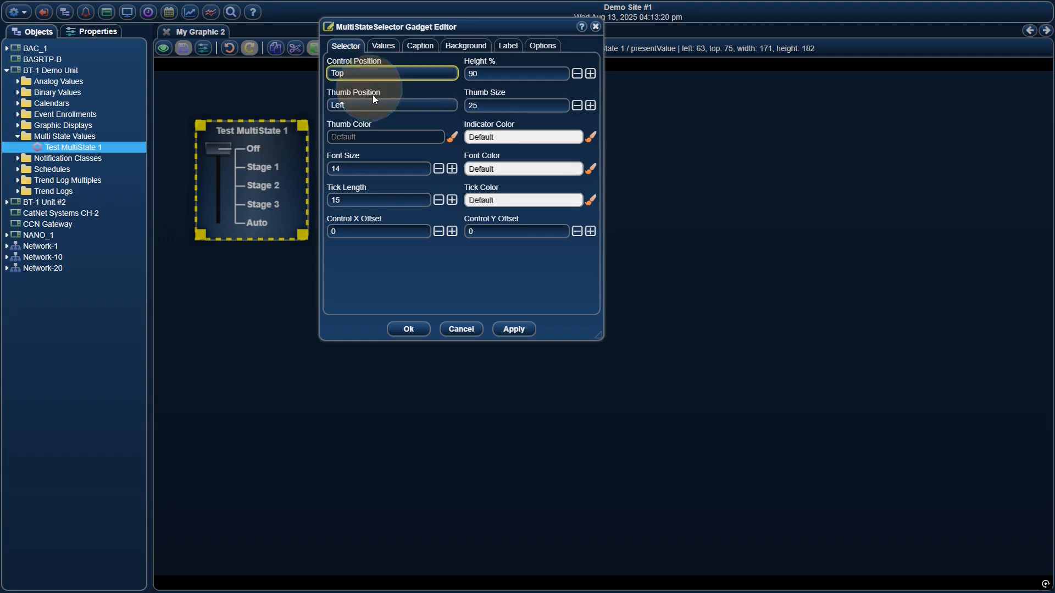
{"action": "left_click", "coordinate": [508, 329]}
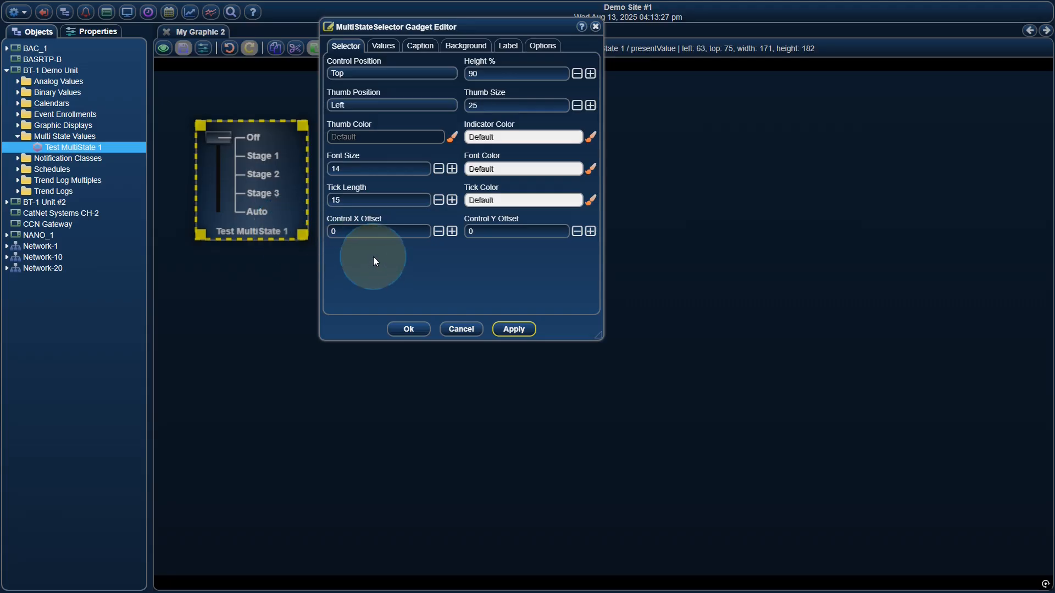
{"action": "left_click", "coordinate": [375, 74]}
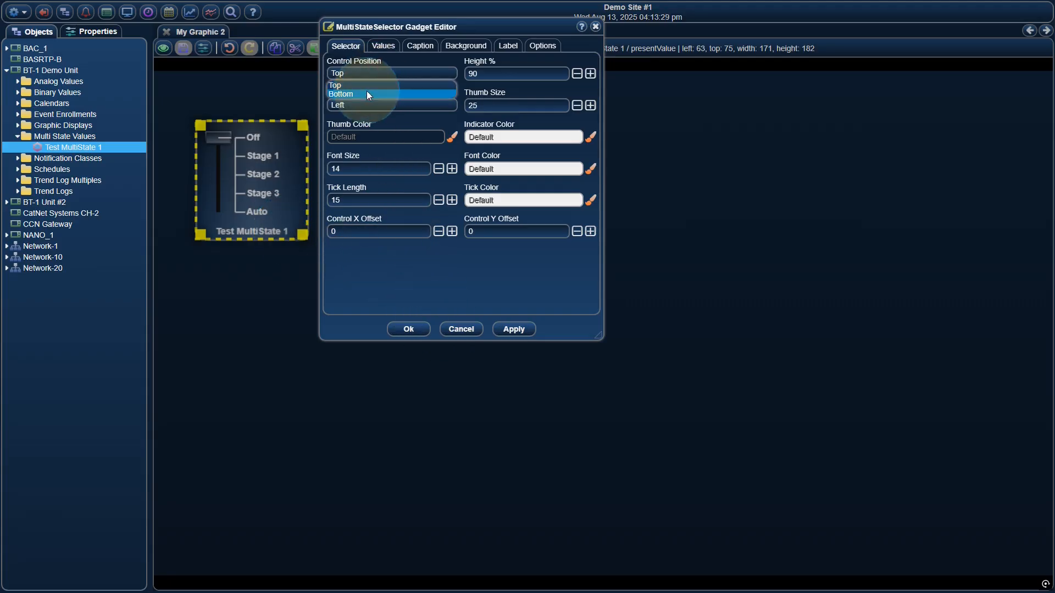
{"action": "left_click", "coordinate": [367, 91]}
{"action": "left_click", "coordinate": [514, 329]}
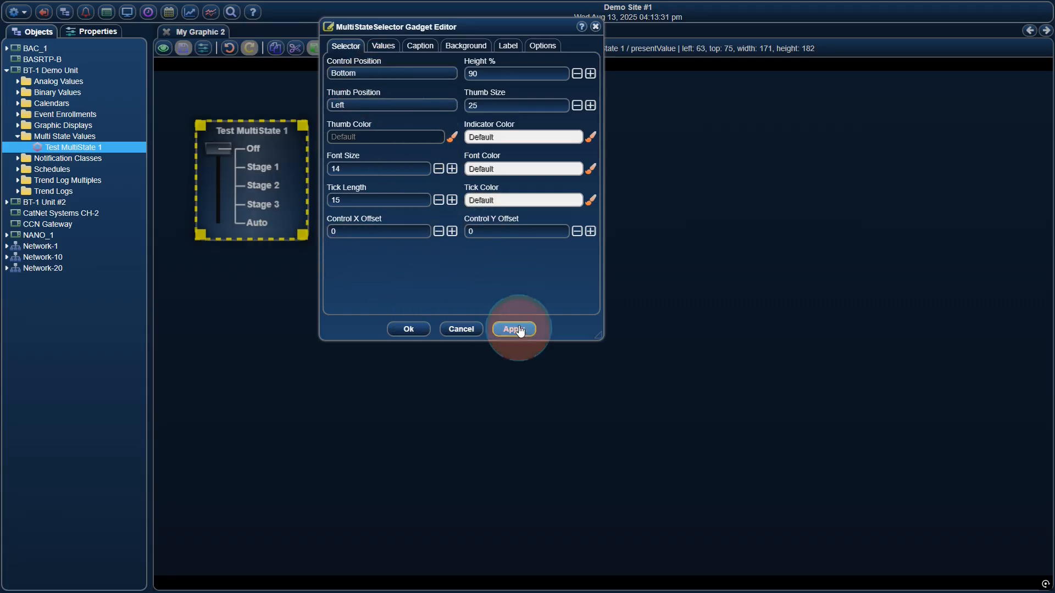
Try the selector's control height at 78 %, applying it, then restore the height to 90 %.
{"action": "left_click", "coordinate": [577, 75]}
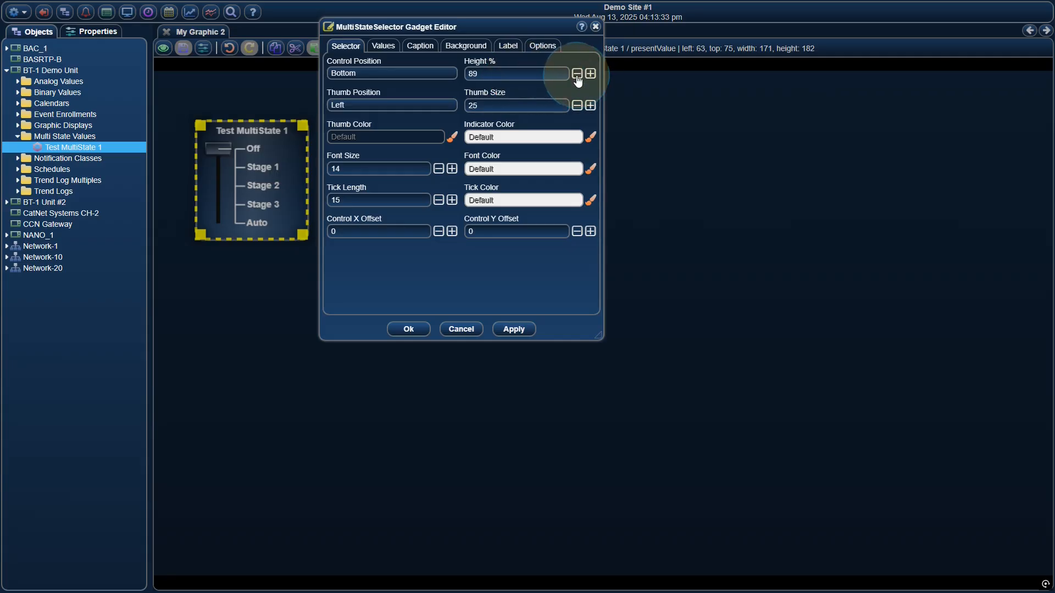
{"action": "left_click", "coordinate": [577, 74]}
{"action": "left_click", "coordinate": [514, 329]}
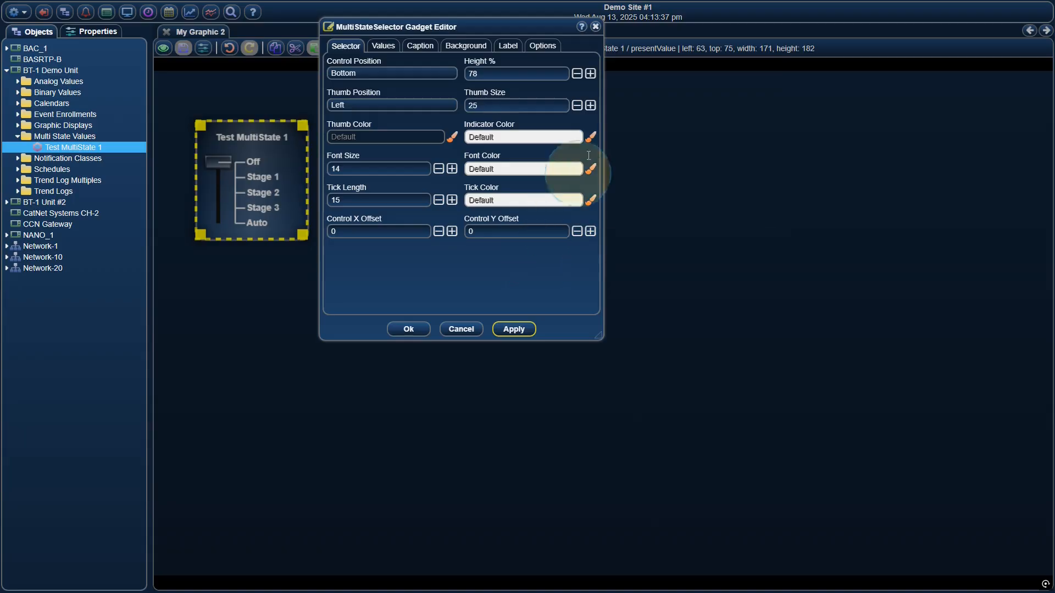
{"action": "left_click", "coordinate": [591, 74]}
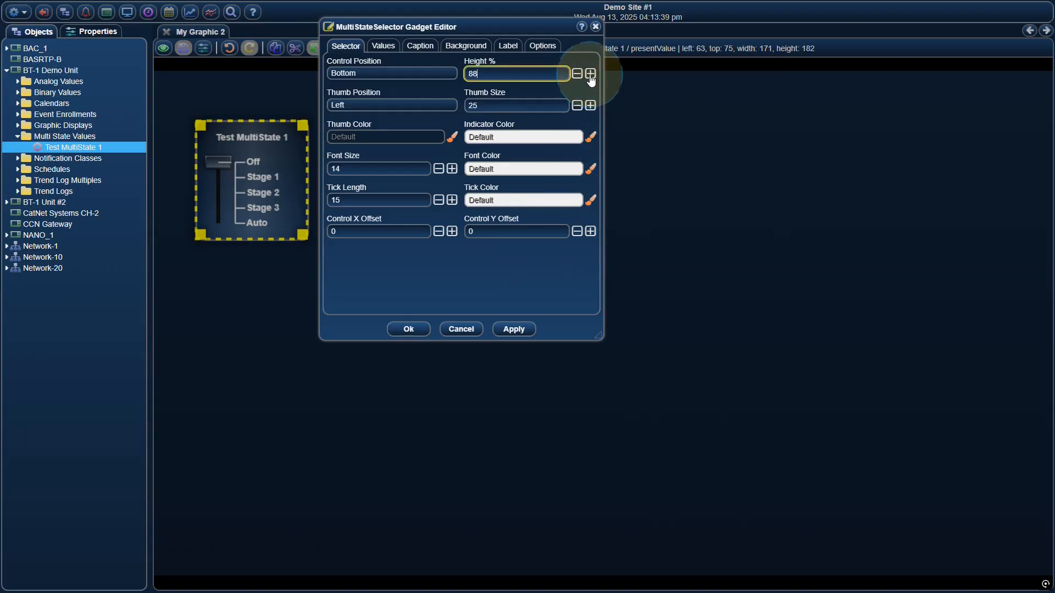
{"action": "left_click", "coordinate": [591, 76]}
{"action": "left_click", "coordinate": [577, 75]}
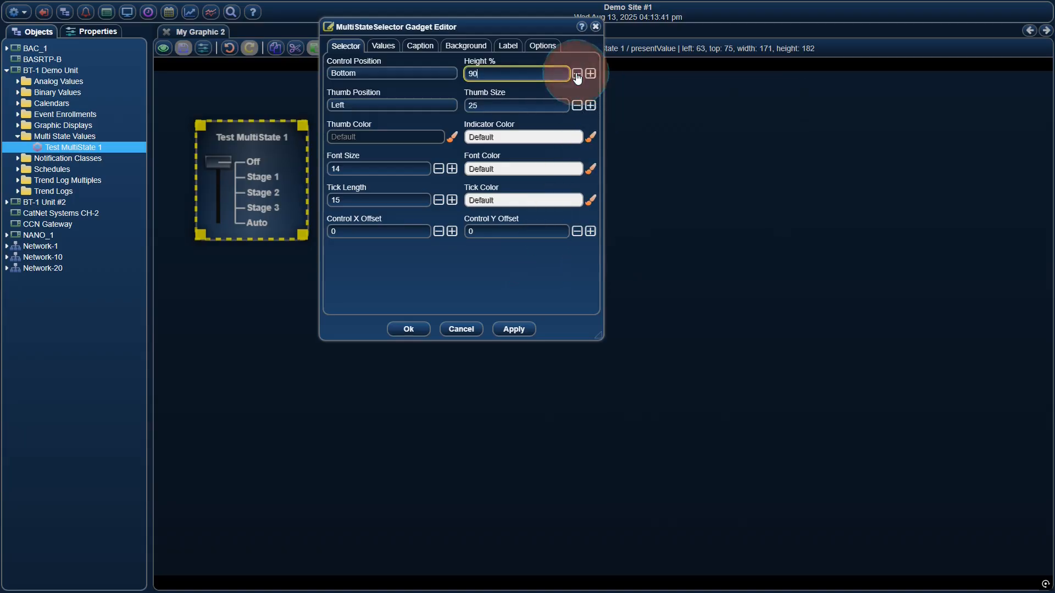
Try the selector's thumb position at Right, applying it, then set the thumb position back to Left.
{"action": "left_click", "coordinate": [417, 107]}
{"action": "left_click", "coordinate": [417, 123]}
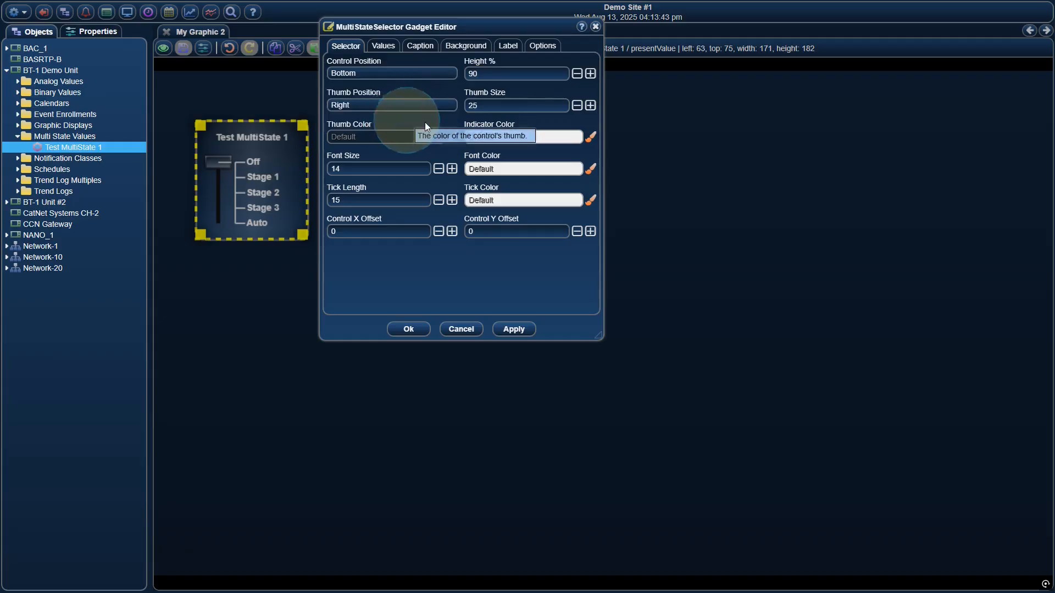
{"action": "left_click", "coordinate": [522, 329]}
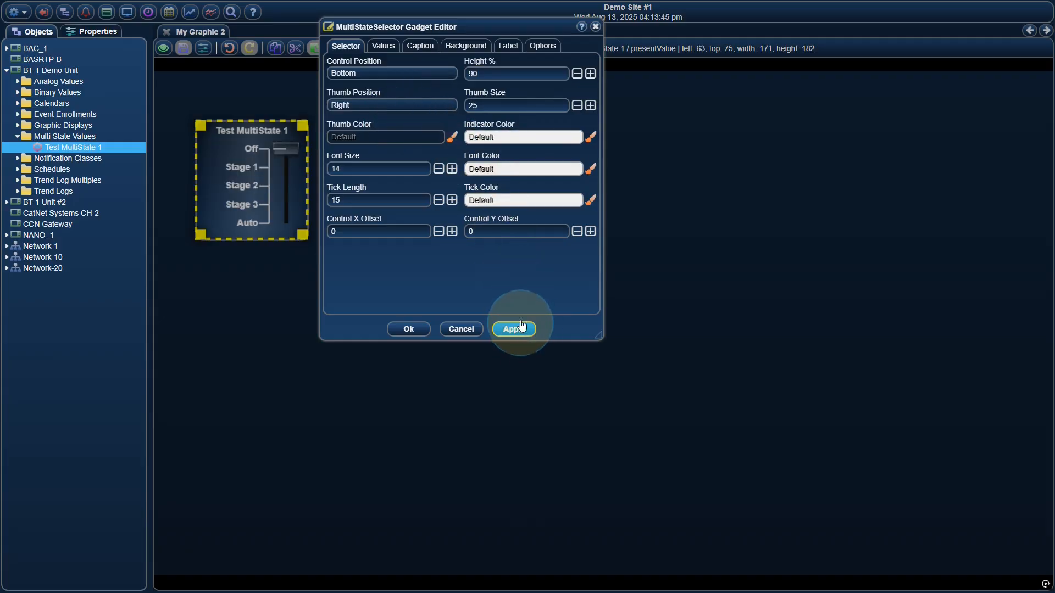
{"action": "left_click", "coordinate": [427, 101]}
{"action": "left_click", "coordinate": [409, 114]}
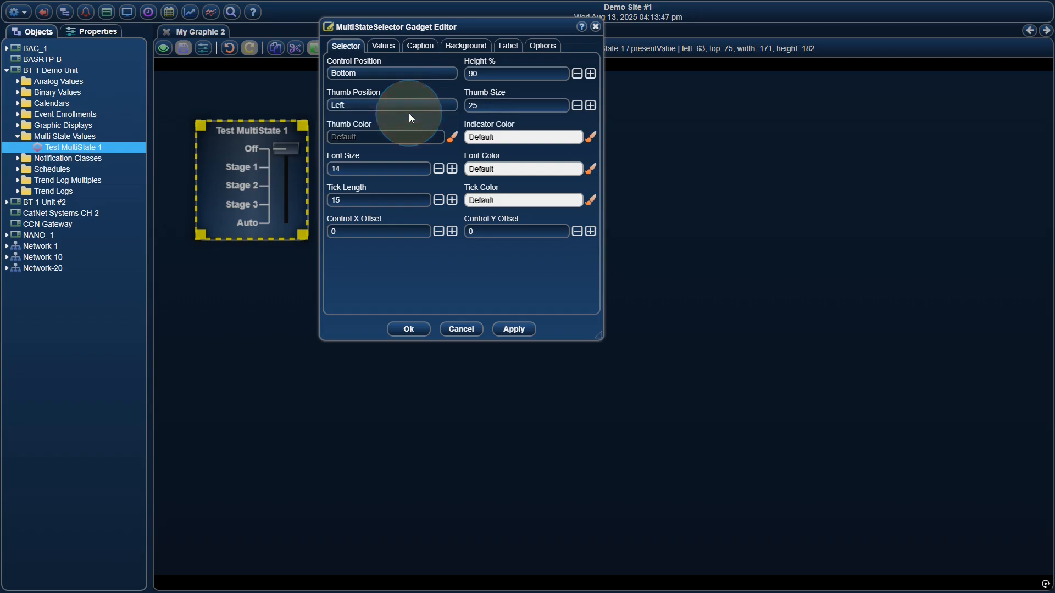
Try a thumb size of 19 on the selector, then restore it to 25, applying each size.
{"action": "left_click", "coordinate": [577, 105]}
{"action": "left_click", "coordinate": [577, 106]}
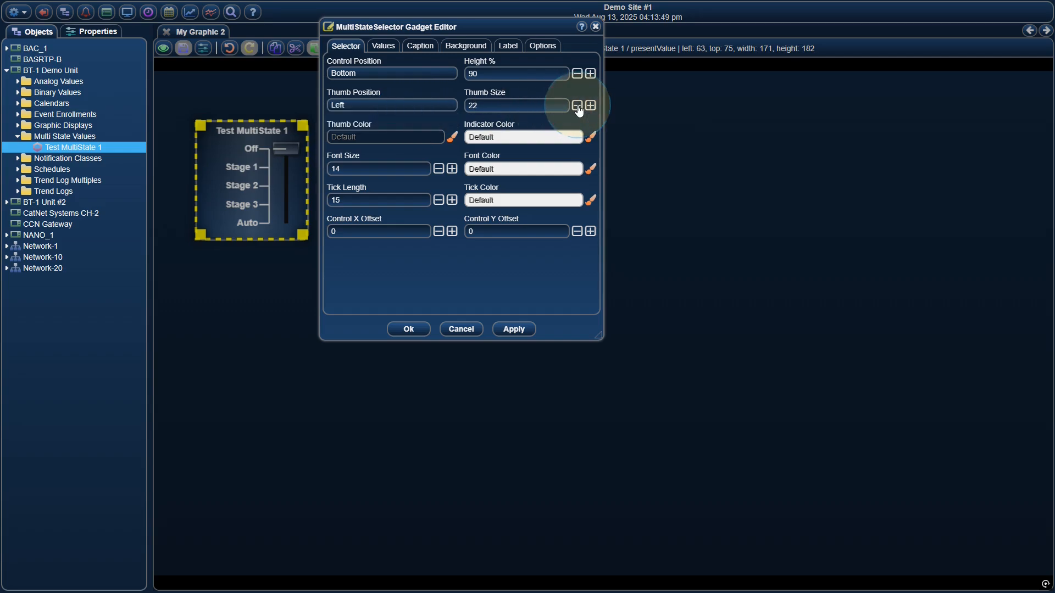
{"action": "left_click", "coordinate": [577, 106]}
{"action": "left_click", "coordinate": [513, 328]}
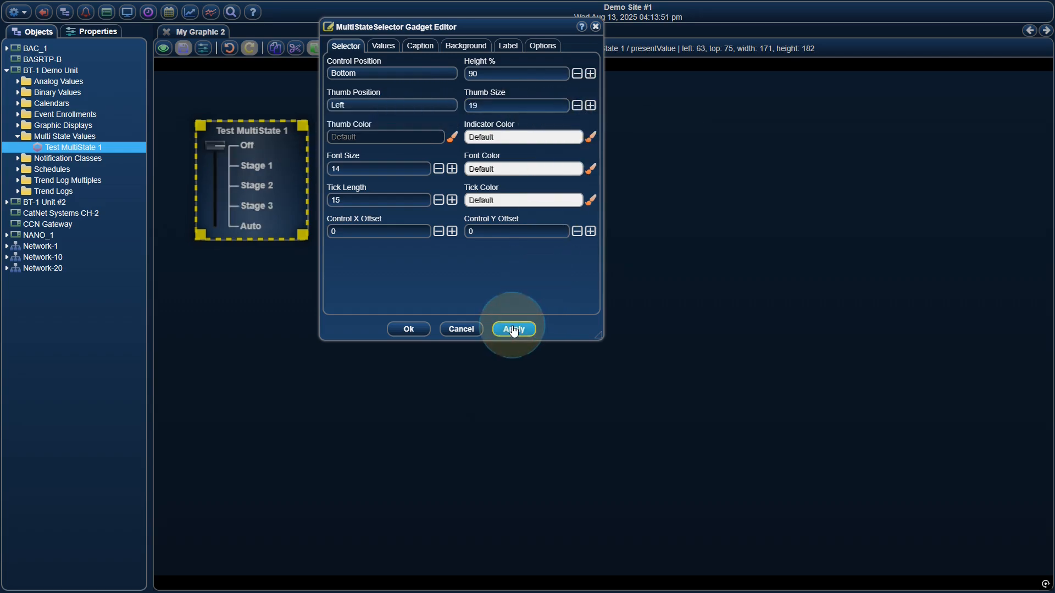
{"action": "left_click", "coordinate": [590, 106]}
{"action": "left_click", "coordinate": [590, 106]}
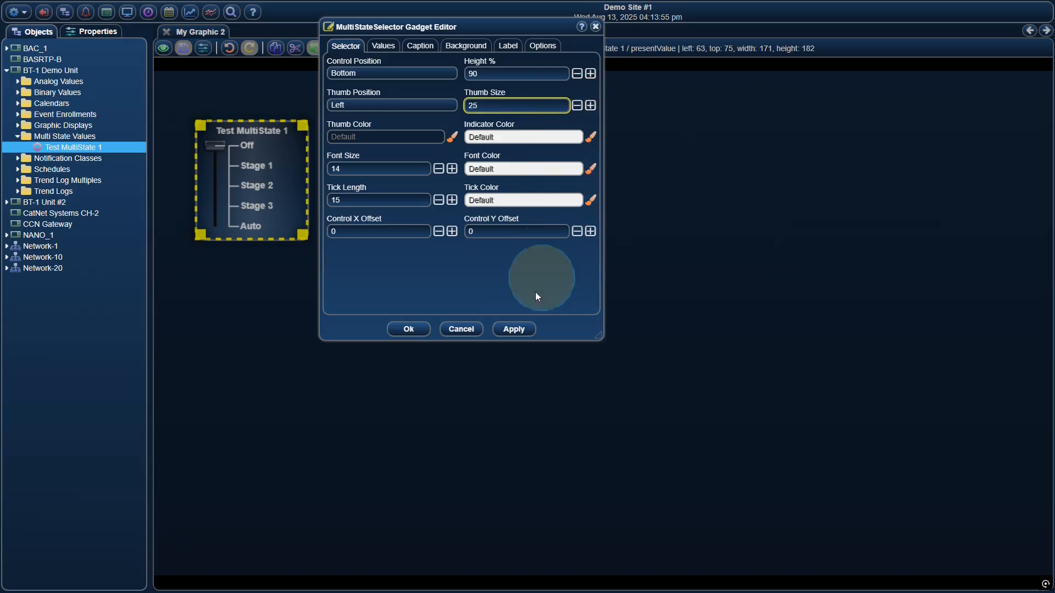
{"action": "left_click", "coordinate": [514, 328]}
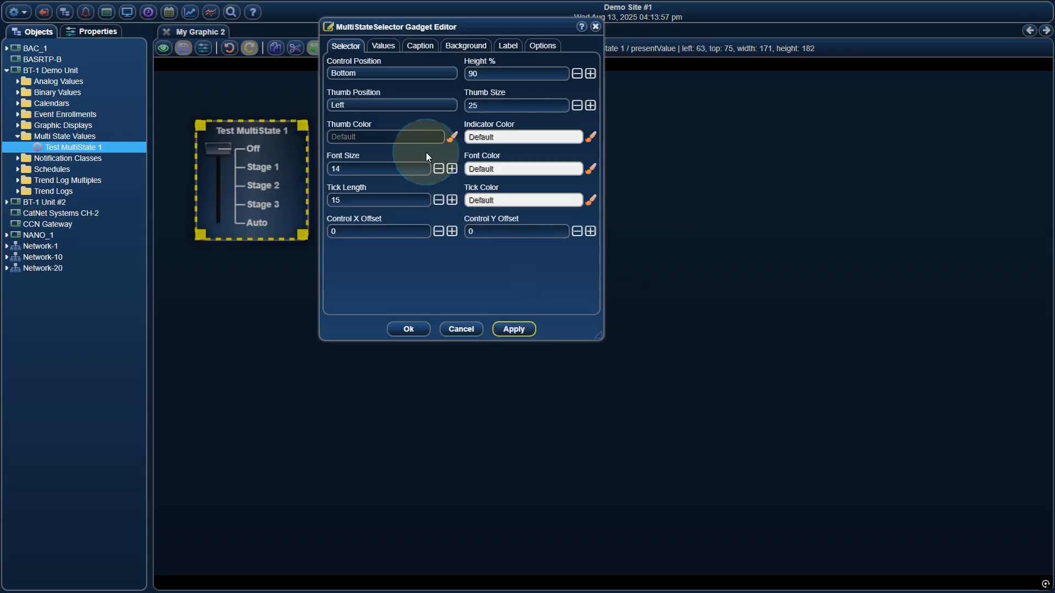
Set the selector's thumb color to orange #FE7237FF and apply it.
{"action": "left_click", "coordinate": [422, 136]}
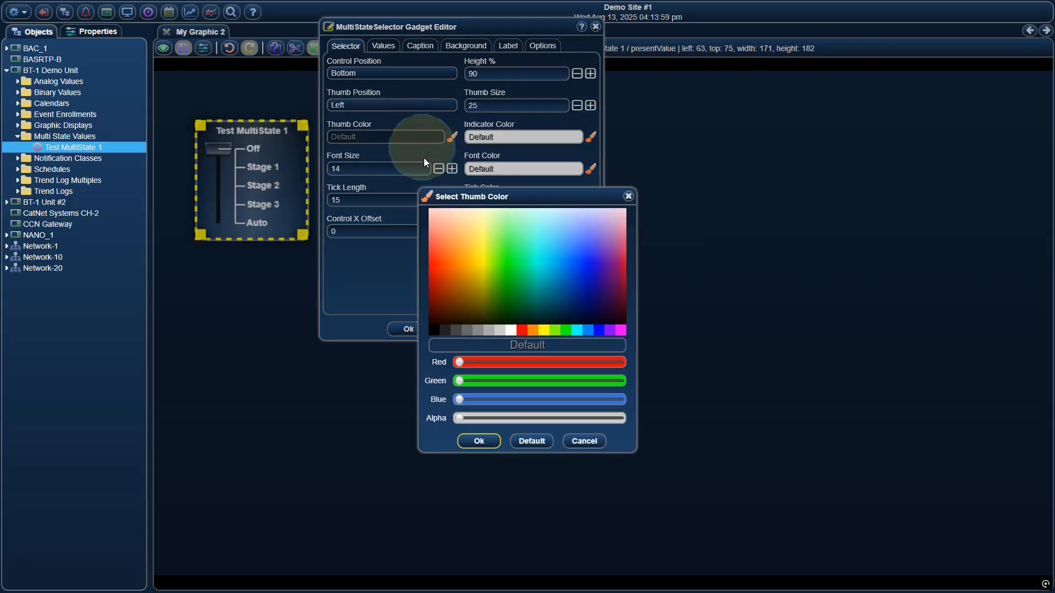
{"action": "left_click", "coordinate": [442, 247]}
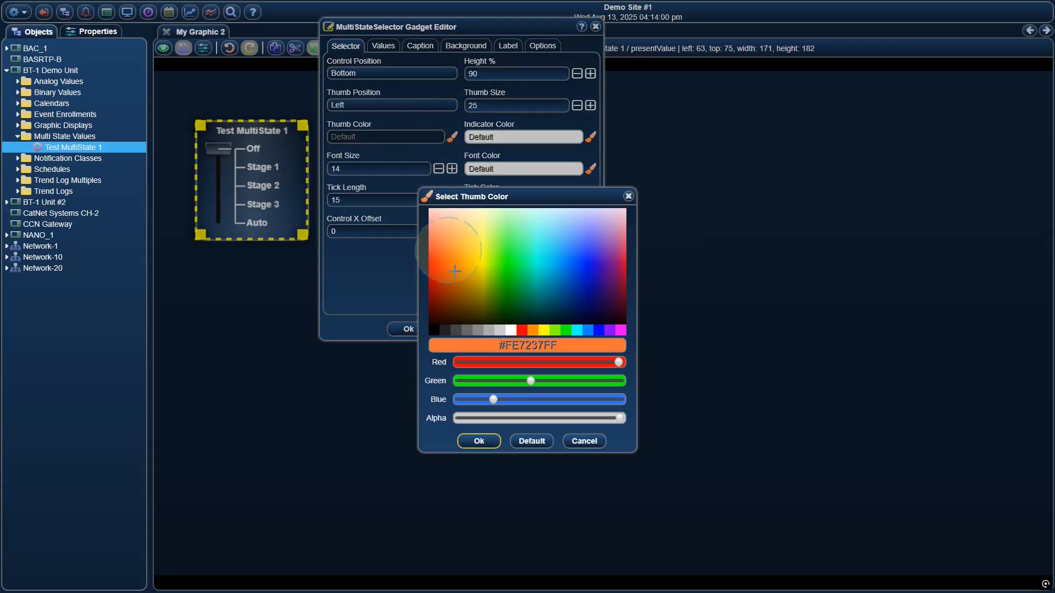
{"action": "left_click", "coordinate": [480, 442]}
{"action": "left_click", "coordinate": [524, 336]}
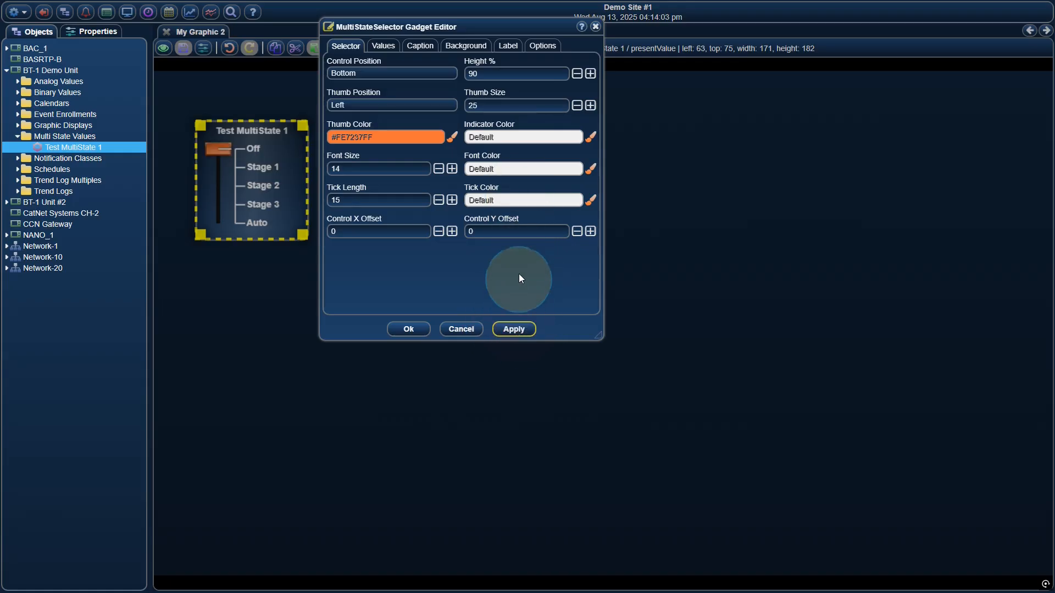
Set the selector's indicator color to green #2FFD5BFF.
{"action": "left_click", "coordinate": [508, 136]}
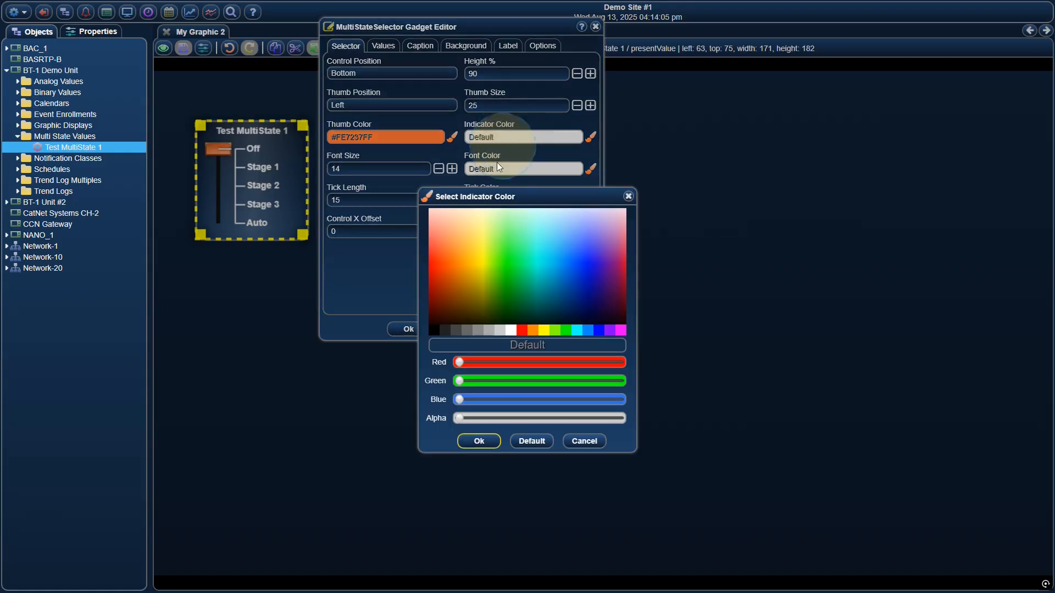
{"action": "left_click", "coordinate": [503, 264]}
{"action": "left_click", "coordinate": [487, 439]}
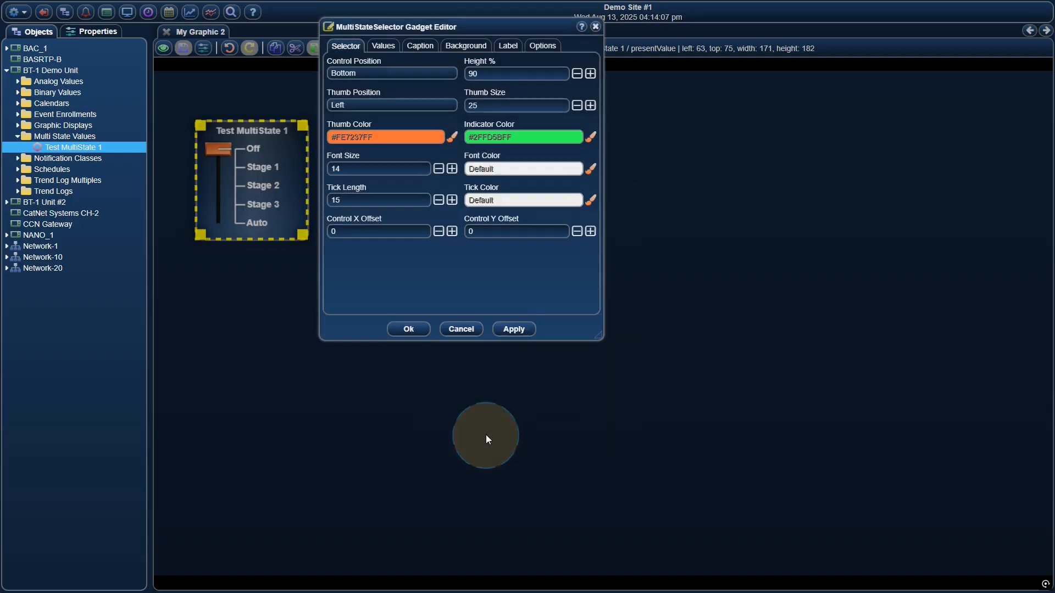
Apply the selector's green indicator color, then set its tick length to 10 and apply the change.
{"action": "left_click", "coordinate": [520, 328]}
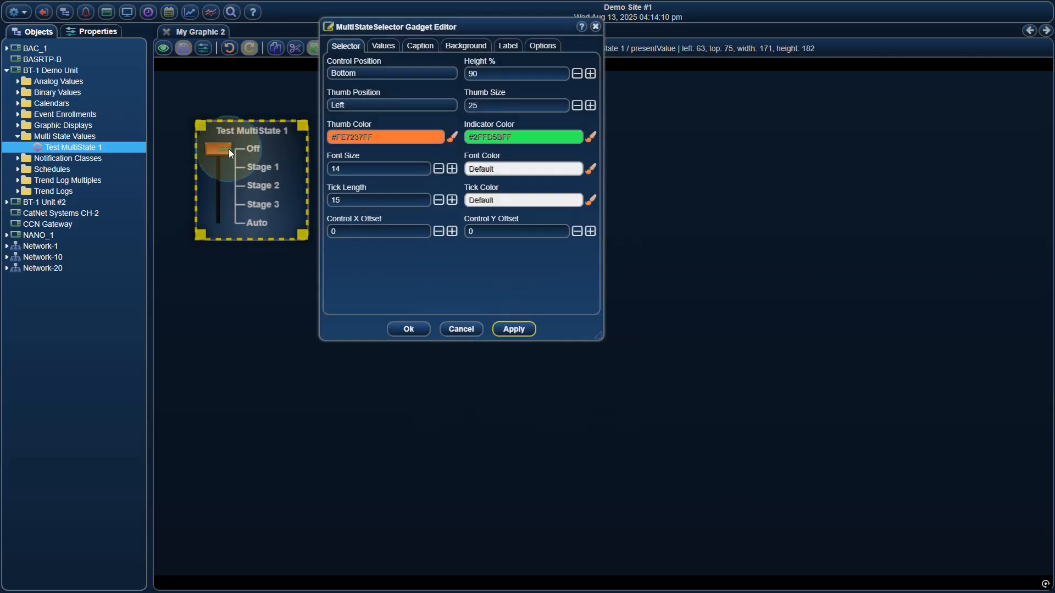
{"action": "left_click", "coordinate": [467, 169]}
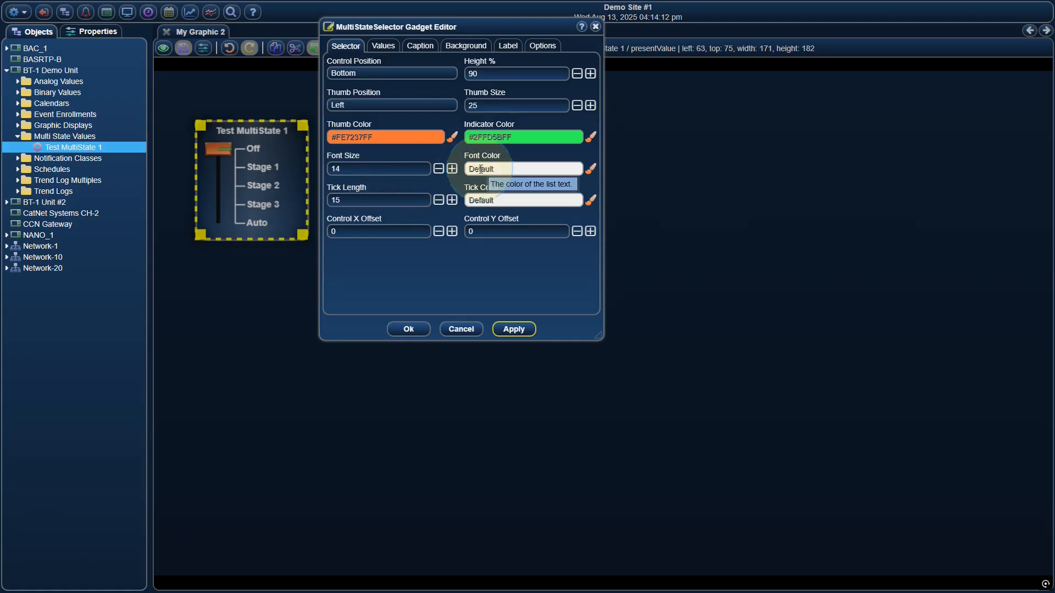
{"action": "left_click", "coordinate": [372, 203]}
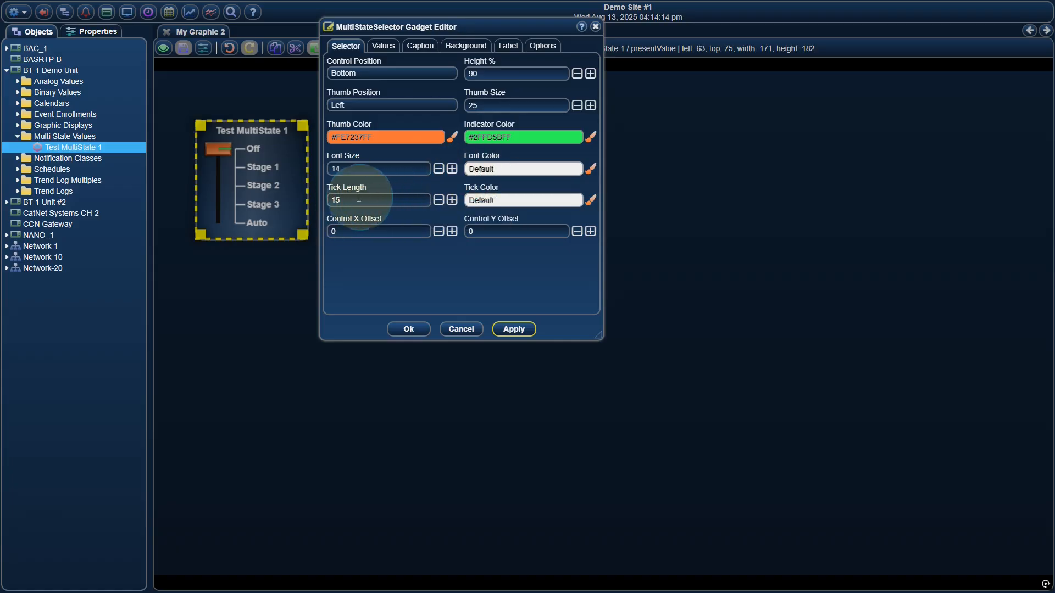
{"action": "left_click", "coordinate": [261, 176]}
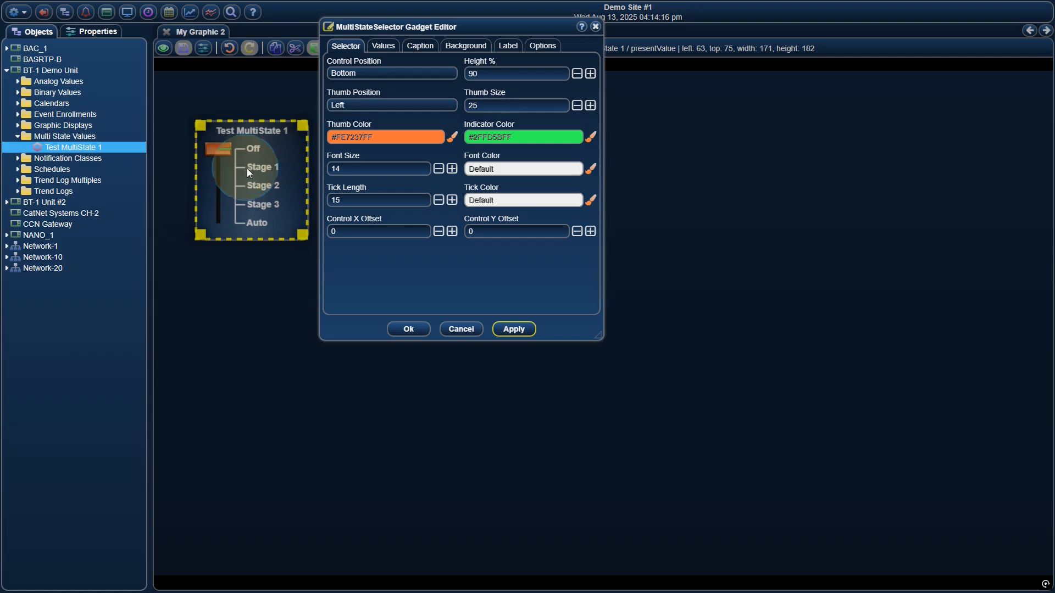
{"action": "left_click", "coordinate": [439, 200]}
{"action": "left_click", "coordinate": [438, 200]}
{"action": "left_click", "coordinate": [438, 200]}
{"action": "left_click", "coordinate": [439, 200]}
{"action": "left_click", "coordinate": [438, 200]}
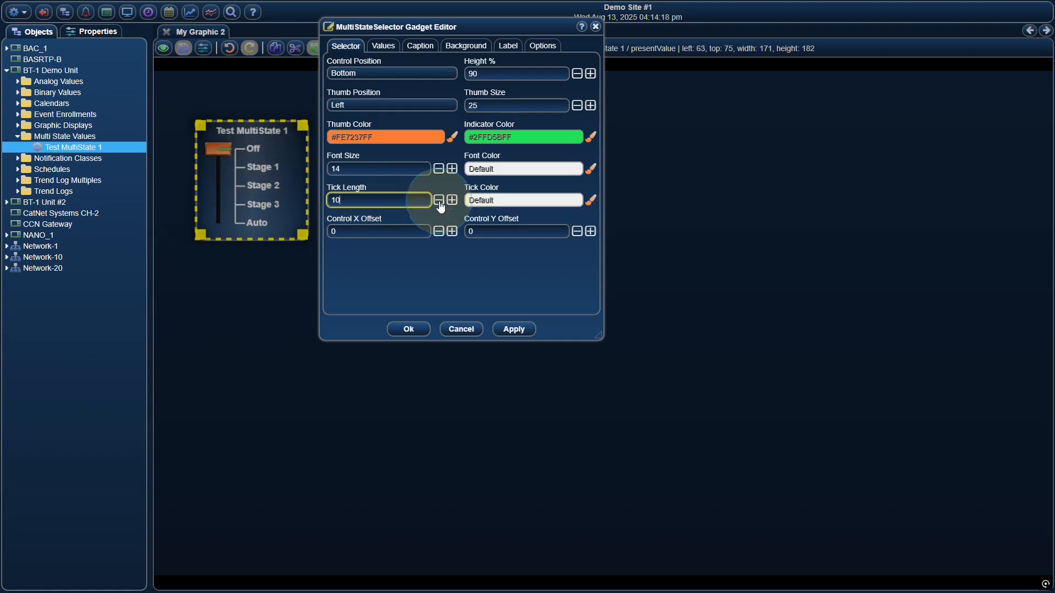
{"action": "left_click", "coordinate": [509, 329]}
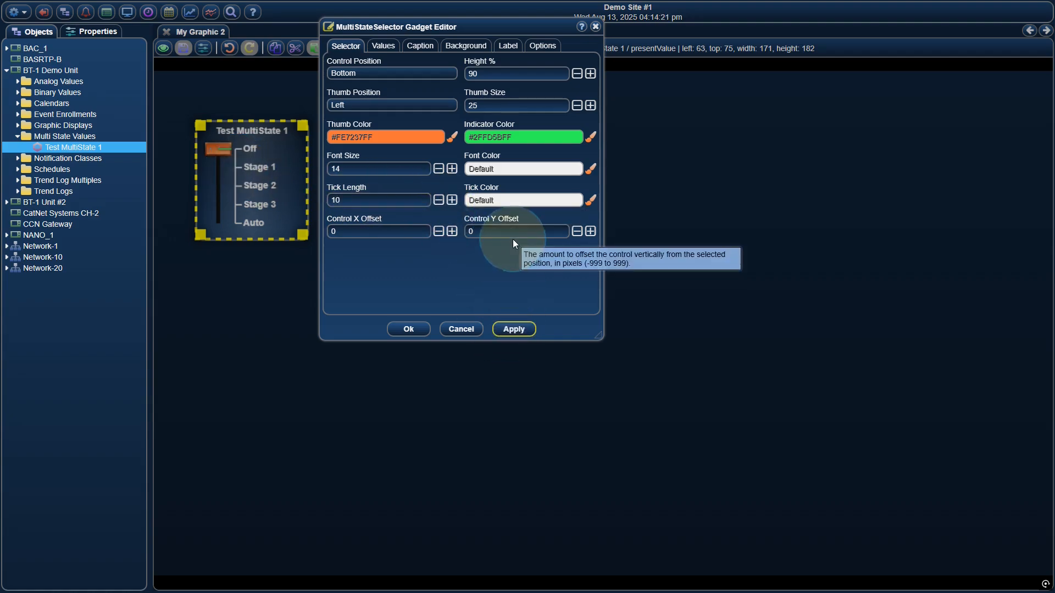
Set the selector's tick color to yellow #FEE109FF, apply it, and accept the gadget's settings.
{"action": "left_click", "coordinate": [497, 201]}
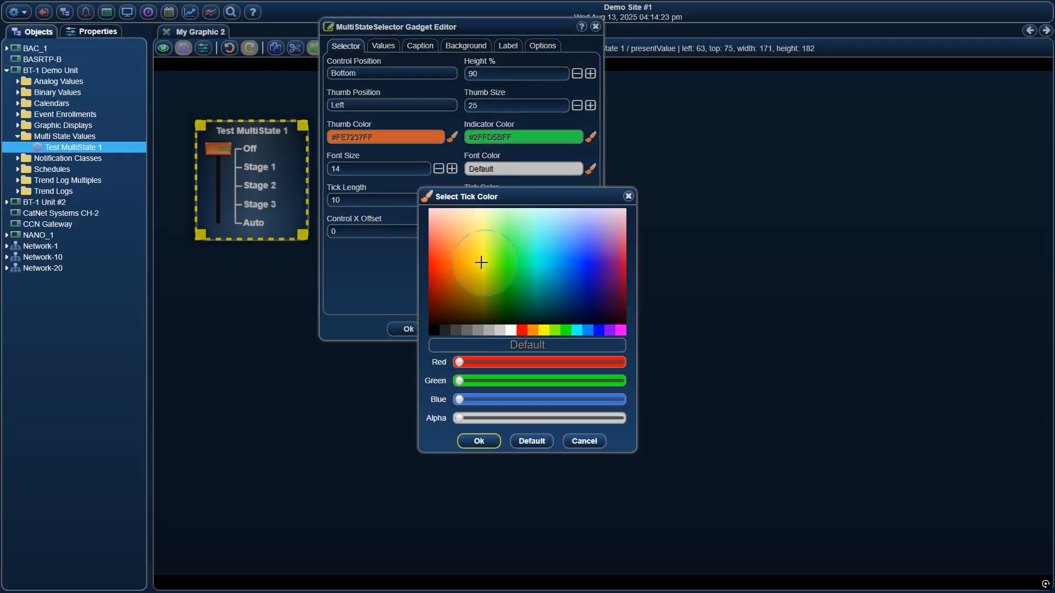
{"action": "left_click", "coordinate": [477, 261]}
{"action": "left_click", "coordinate": [479, 442]}
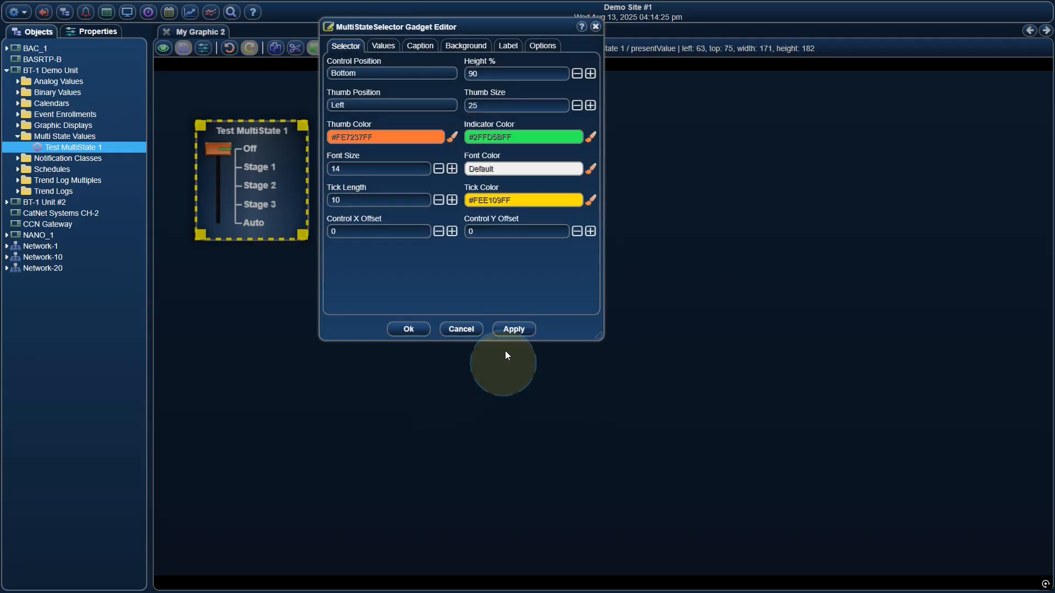
{"action": "left_click", "coordinate": [512, 328]}
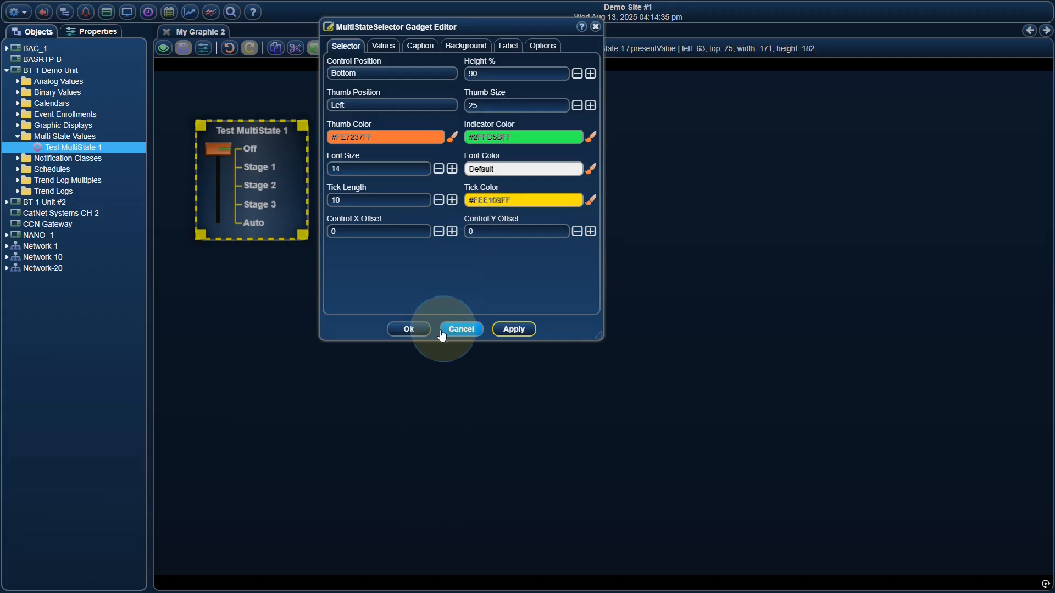
{"action": "left_click", "coordinate": [419, 335]}
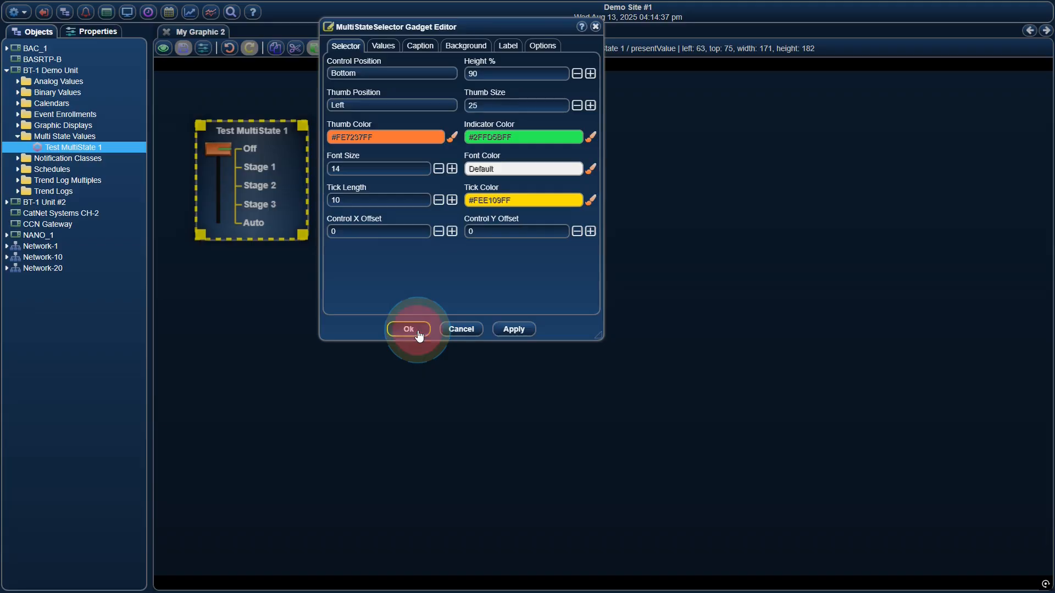
{"action": "left_click", "coordinate": [344, 227]}
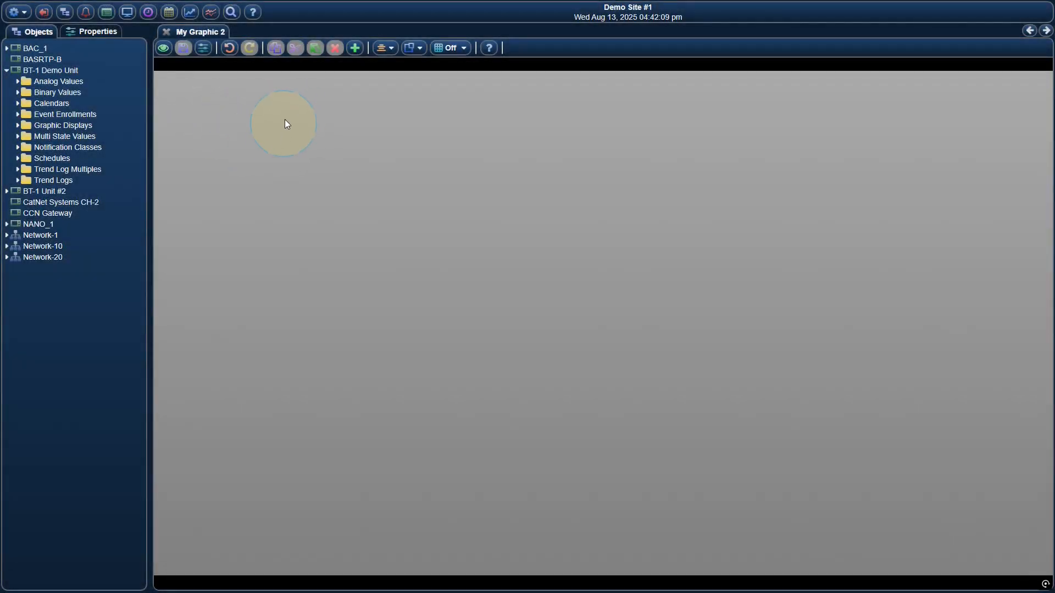
Add a Shape gadget to the empty graphic using the default Shape template.
{"action": "left_click", "coordinate": [356, 48]}
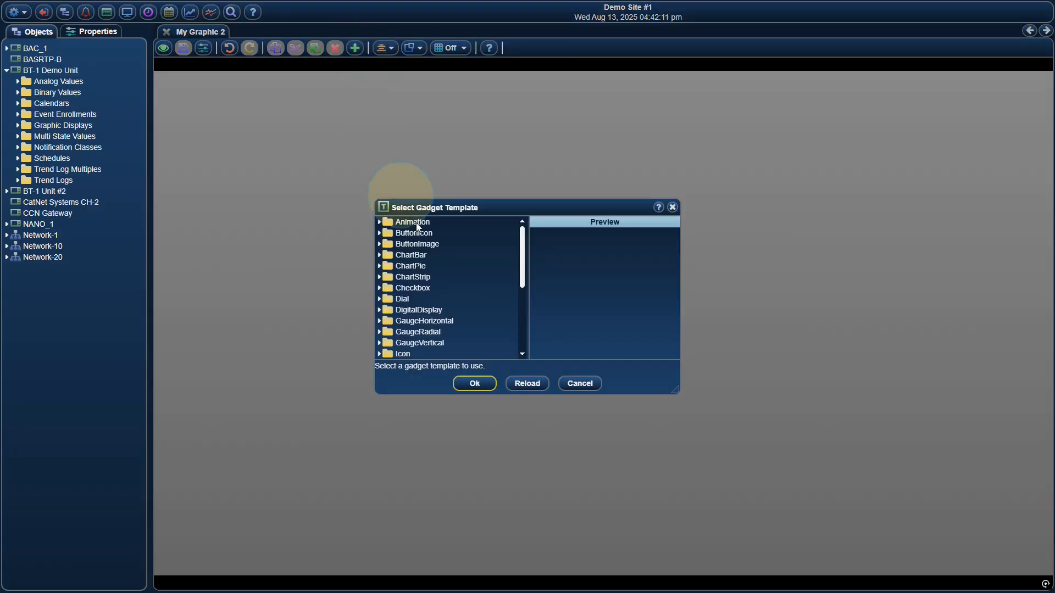
{"action": "scroll", "coordinate": [477, 297], "scroll_direction": "down", "scroll_amount": 3}
{"action": "scroll", "coordinate": [472, 299], "scroll_direction": "down", "scroll_amount": 2}
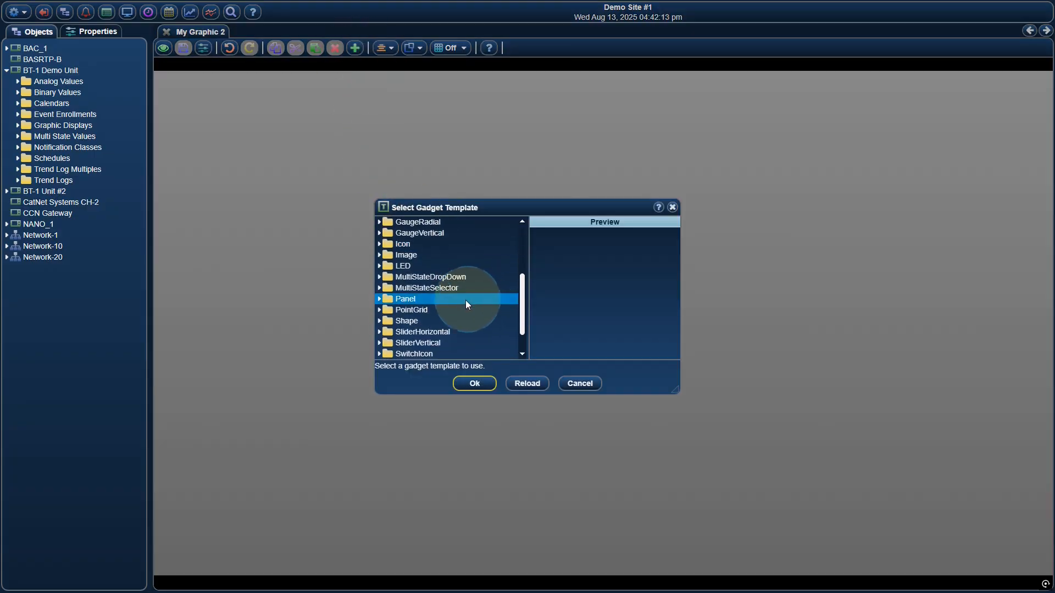
{"action": "left_click", "coordinate": [441, 321]}
{"action": "left_click", "coordinate": [438, 333]}
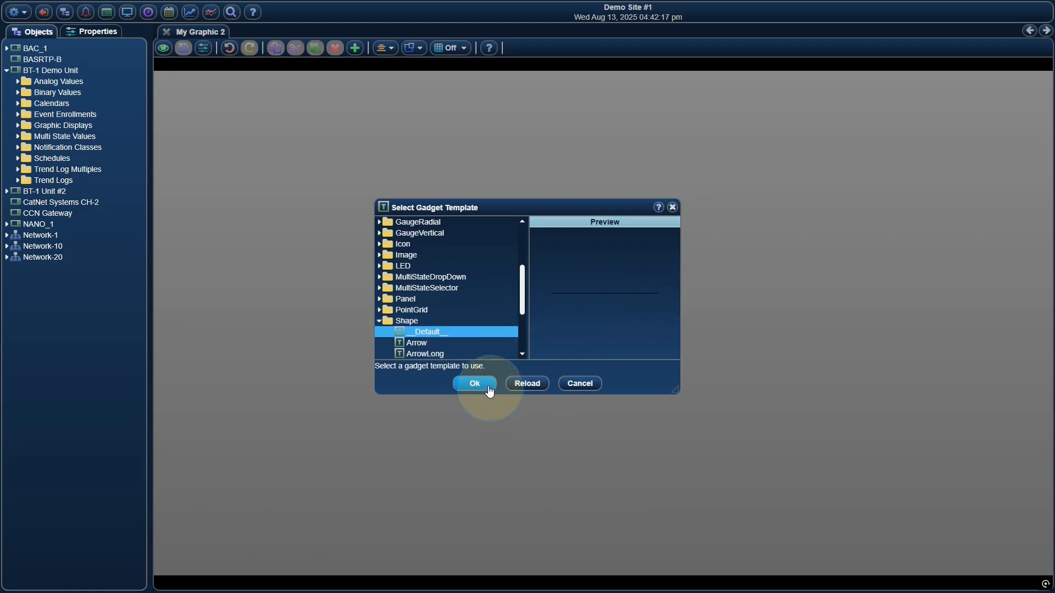
{"action": "left_click", "coordinate": [486, 384]}
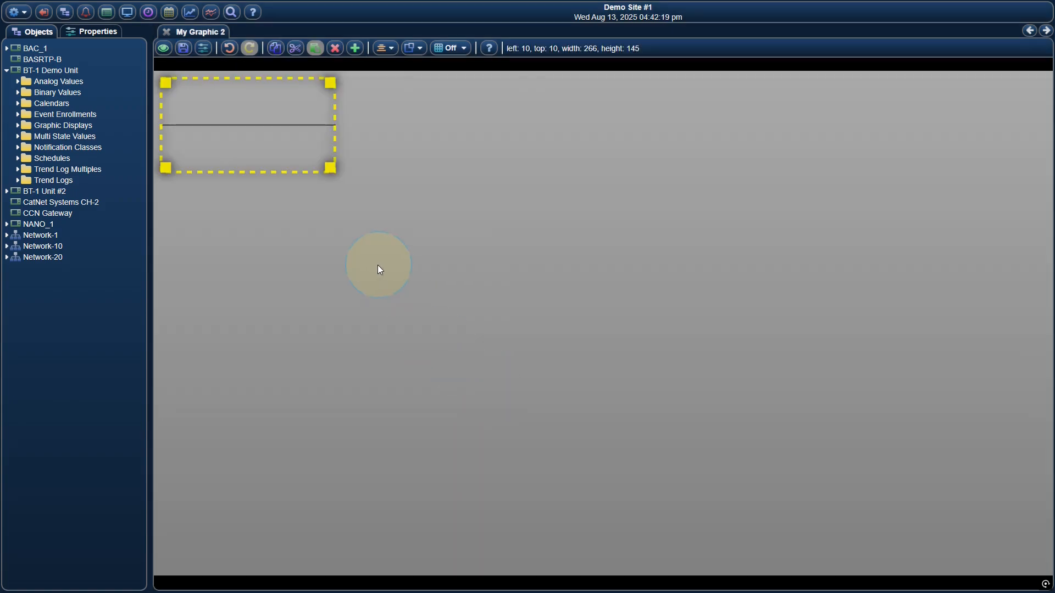
Edit the new shape gadget and try the Vertical Line and Diagonal (top-right to bottom-left) shapes, applying each.
{"action": "right_click", "coordinate": [290, 118]}
{"action": "left_click", "coordinate": [321, 126]}
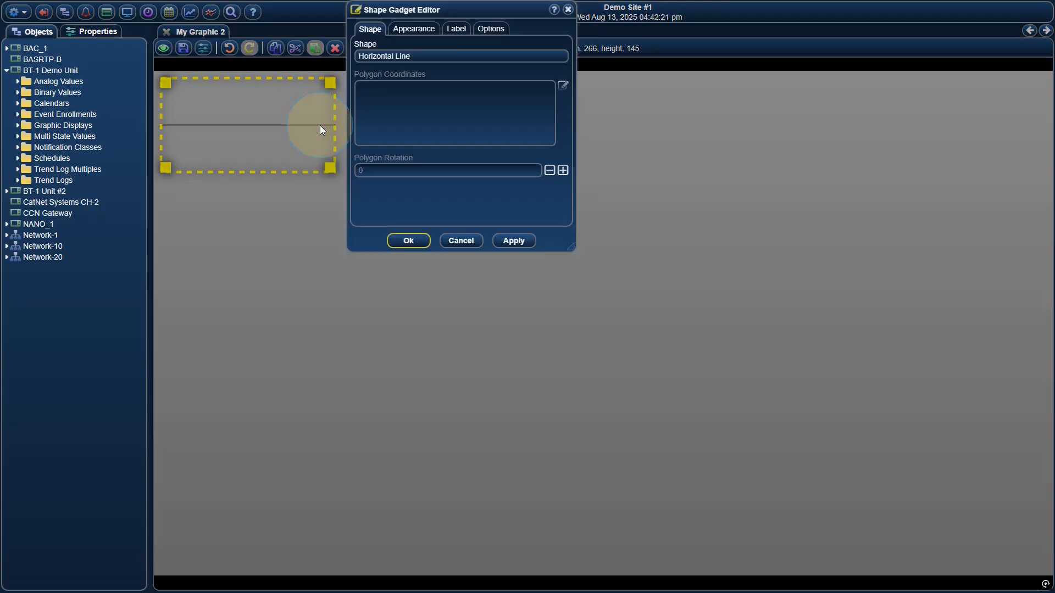
{"action": "left_click", "coordinate": [407, 56]}
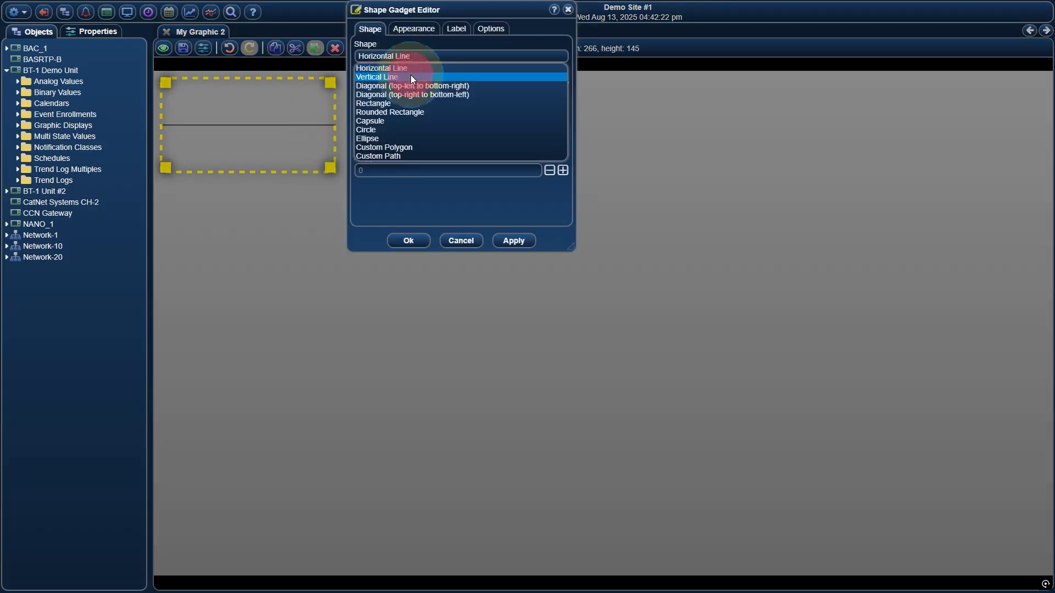
{"action": "left_click", "coordinate": [411, 77]}
{"action": "left_click", "coordinate": [513, 241]}
{"action": "left_click", "coordinate": [419, 58]}
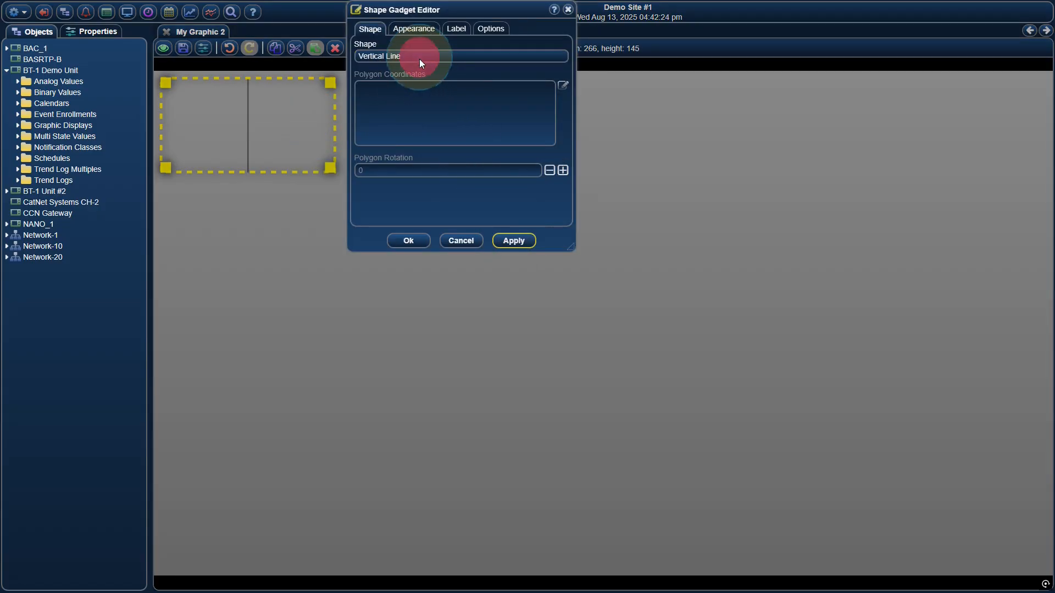
{"action": "left_click", "coordinate": [420, 93]}
{"action": "left_click", "coordinate": [509, 243]}
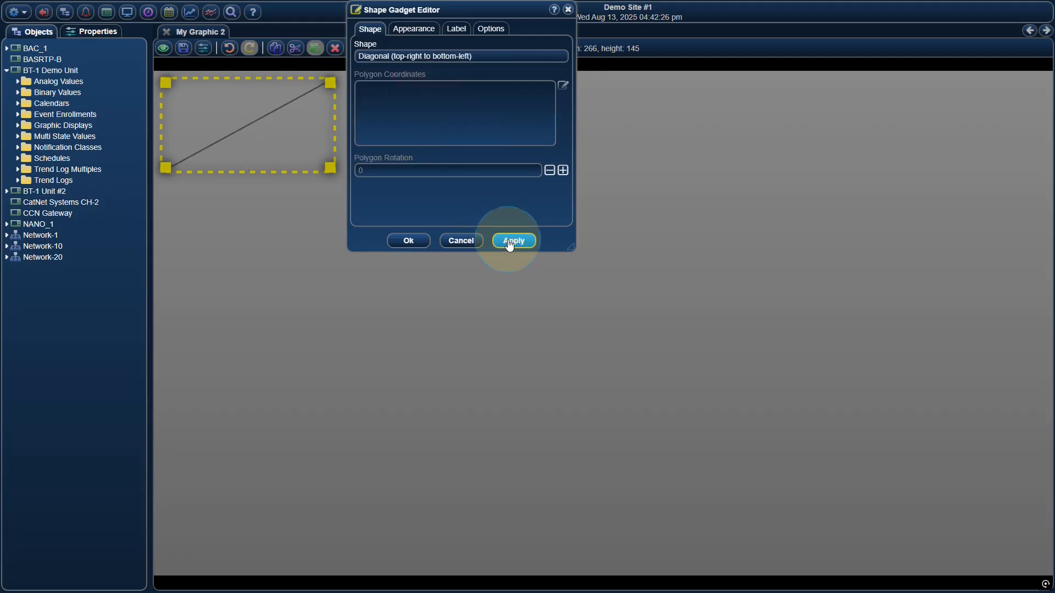
Change the gadget's shape to Capsule, accept the settings, and resize it to about 287 wide by 70 high.
{"action": "left_click", "coordinate": [424, 55]}
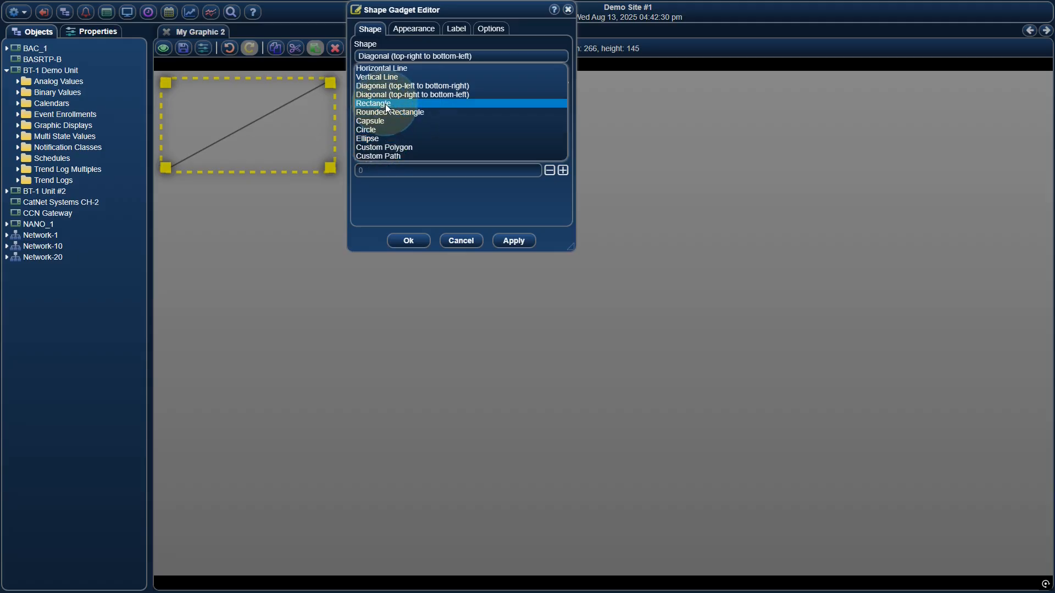
{"action": "left_click", "coordinate": [381, 120]}
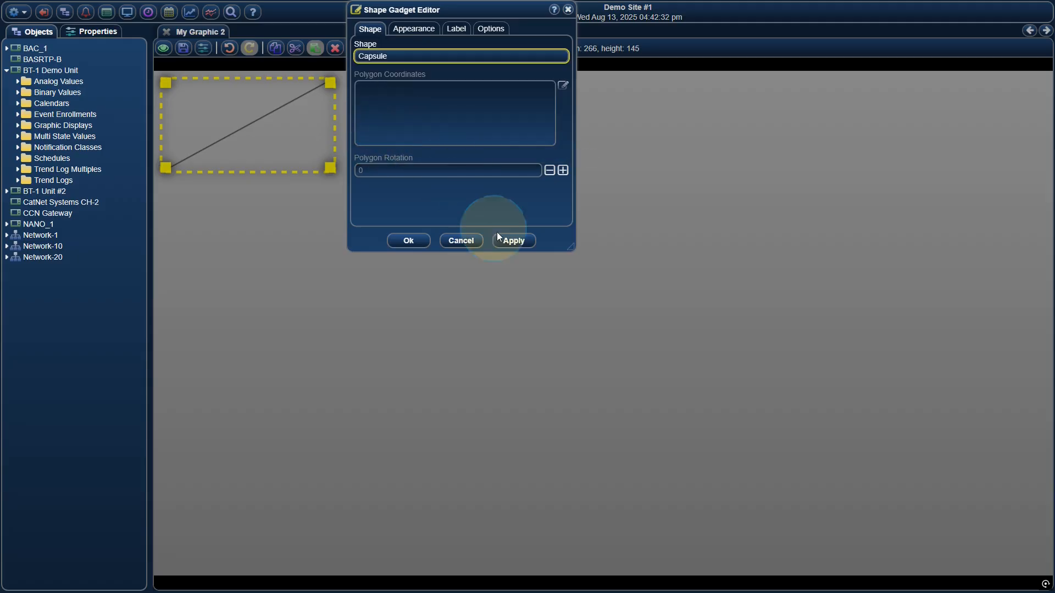
{"action": "left_click", "coordinate": [510, 239]}
{"action": "left_click", "coordinate": [409, 241]}
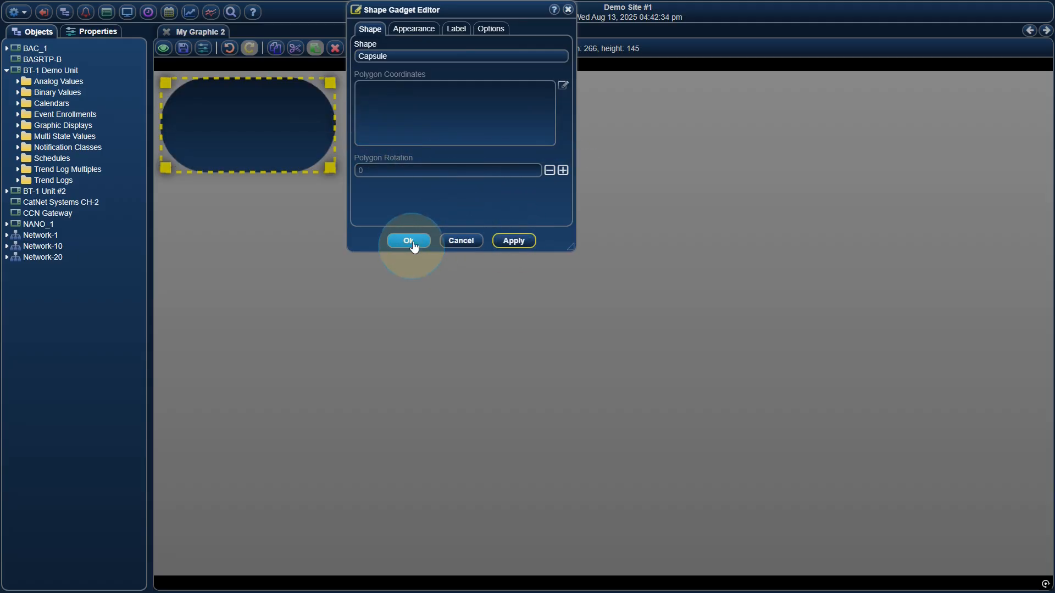
{"action": "left_click_drag", "start_coordinate": [330, 167], "coordinate": [344, 118]}
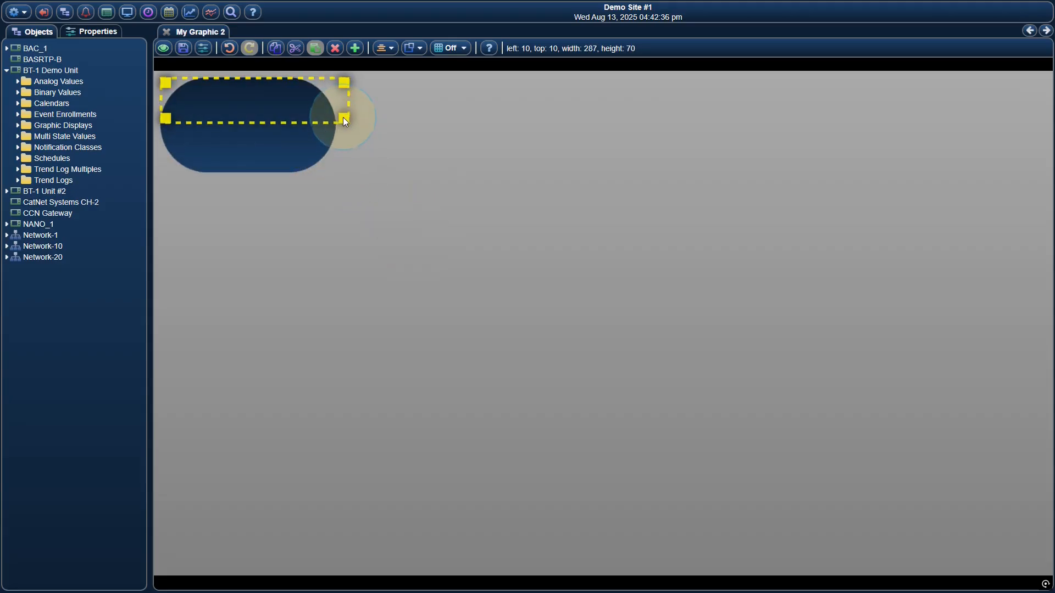
{"action": "left_click", "coordinate": [377, 124]}
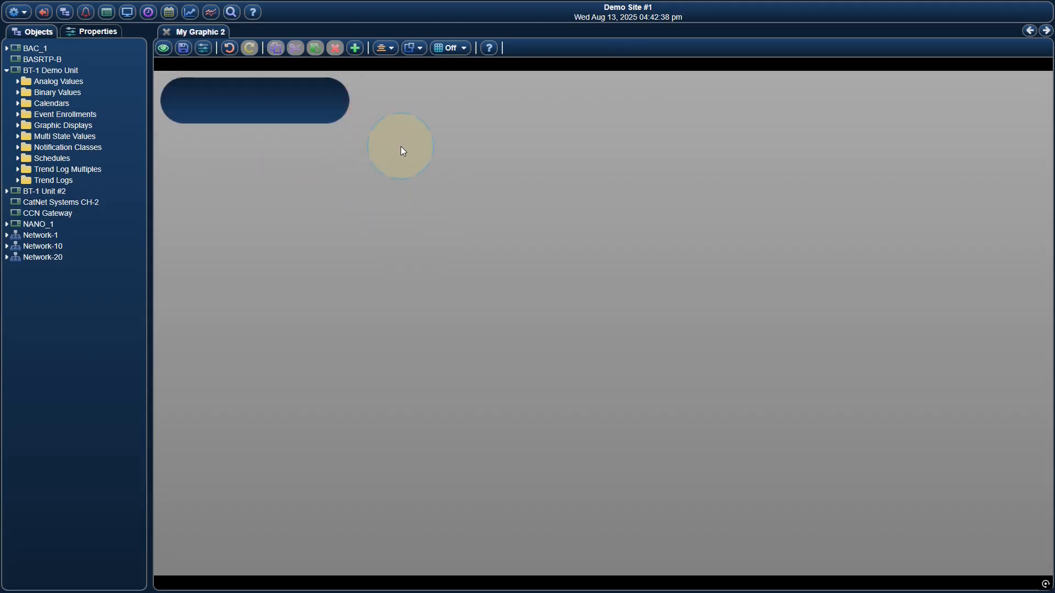
Edit the capsule's appearance and set the linear gradient's starting color to red #FF0000FF.
{"action": "right_click", "coordinate": [337, 117]}
{"action": "left_click", "coordinate": [353, 121]}
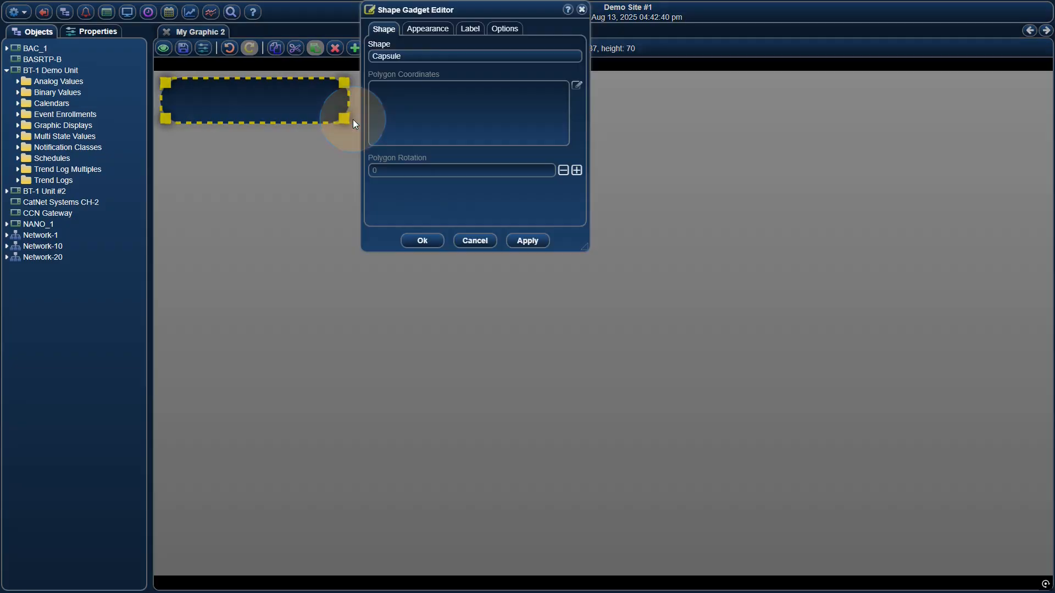
{"action": "left_click", "coordinate": [419, 31]}
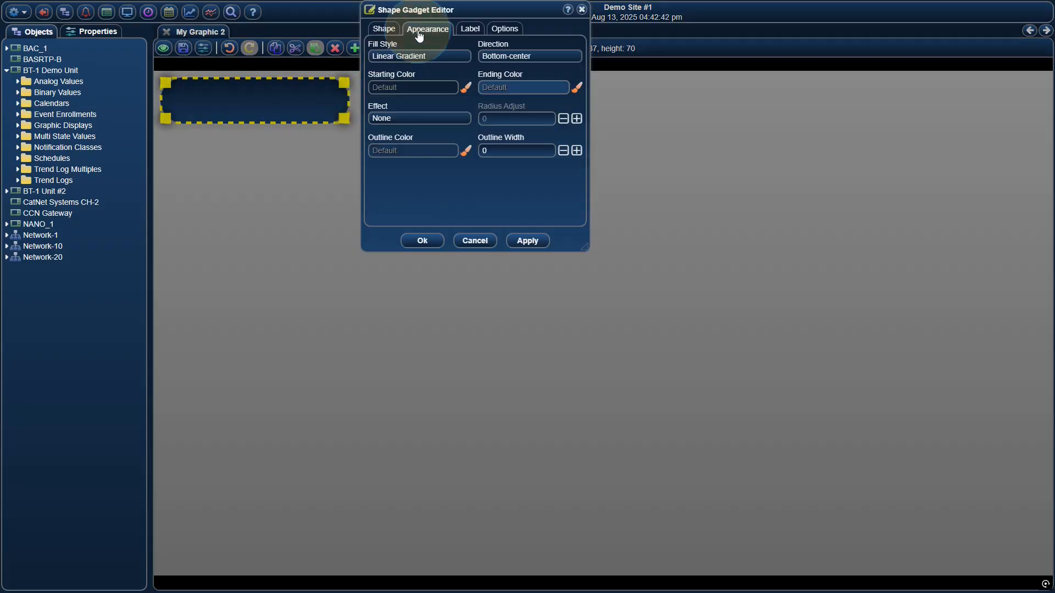
{"action": "left_click", "coordinate": [433, 87]}
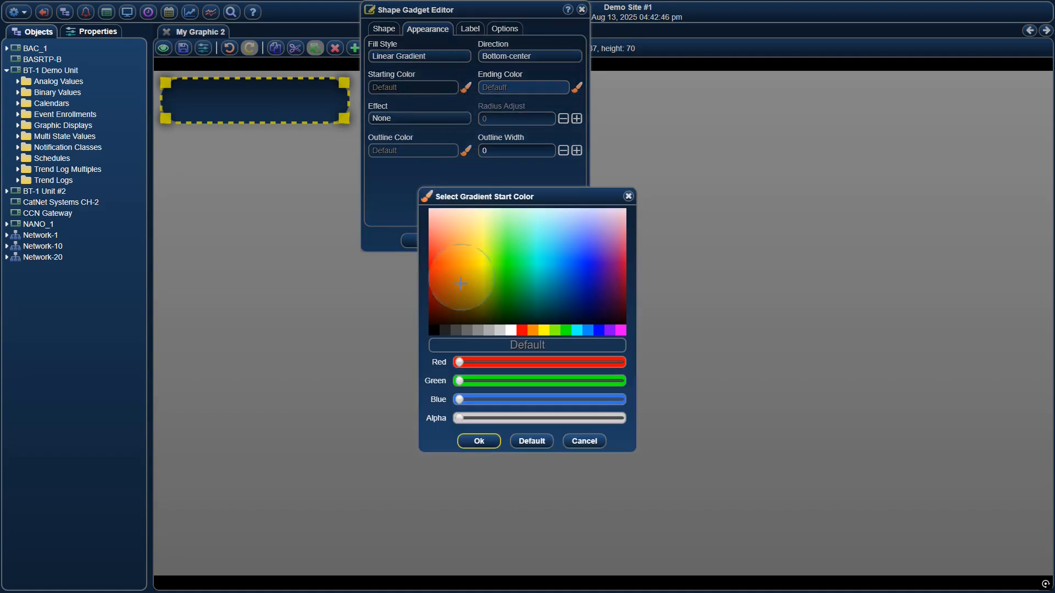
{"action": "left_click", "coordinate": [522, 329]}
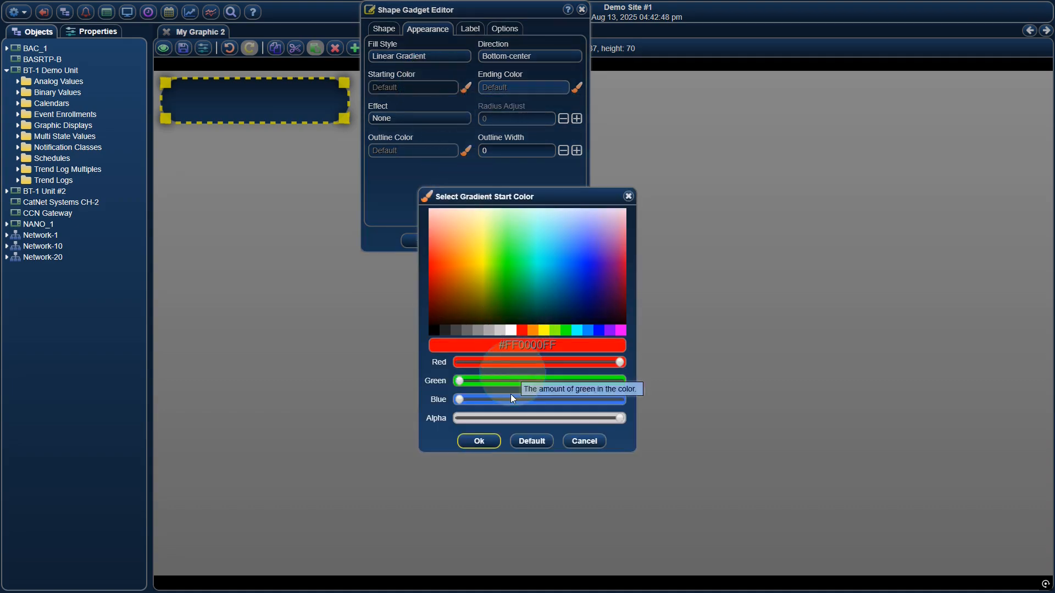
{"action": "left_click", "coordinate": [478, 441]}
Set the capsule gradient's ending color to black #000000FF and apply the gradient.
{"action": "left_click", "coordinate": [492, 88]}
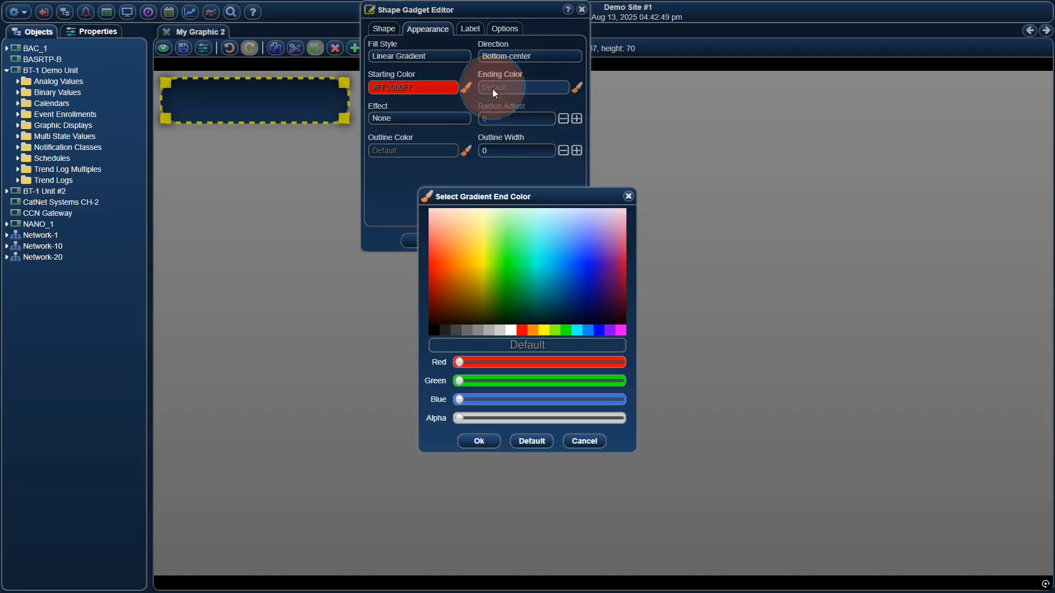
{"action": "left_click", "coordinate": [434, 329]}
{"action": "left_click", "coordinate": [478, 441]}
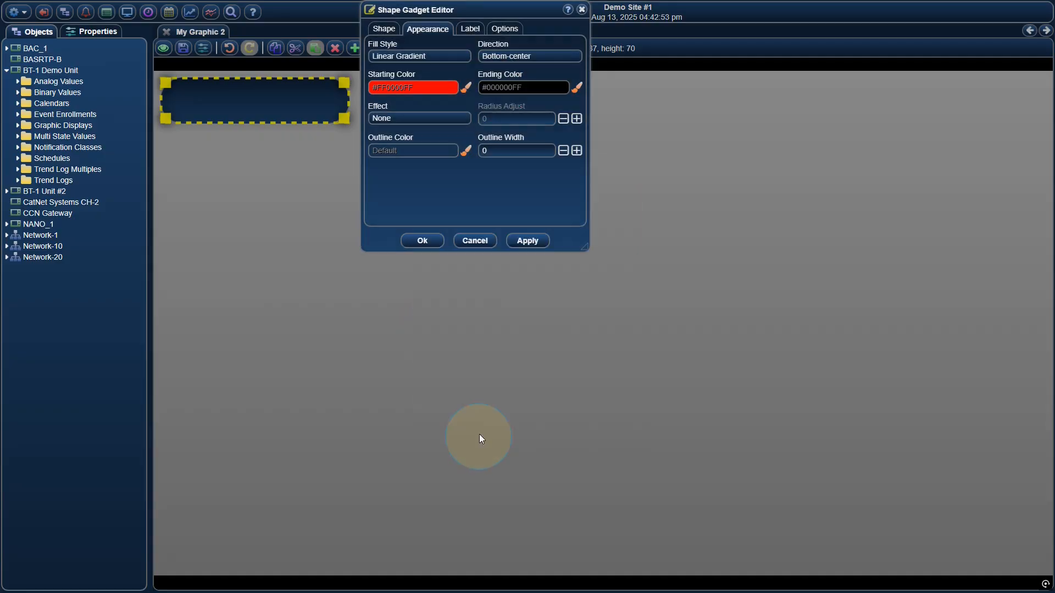
{"action": "left_click", "coordinate": [524, 240]}
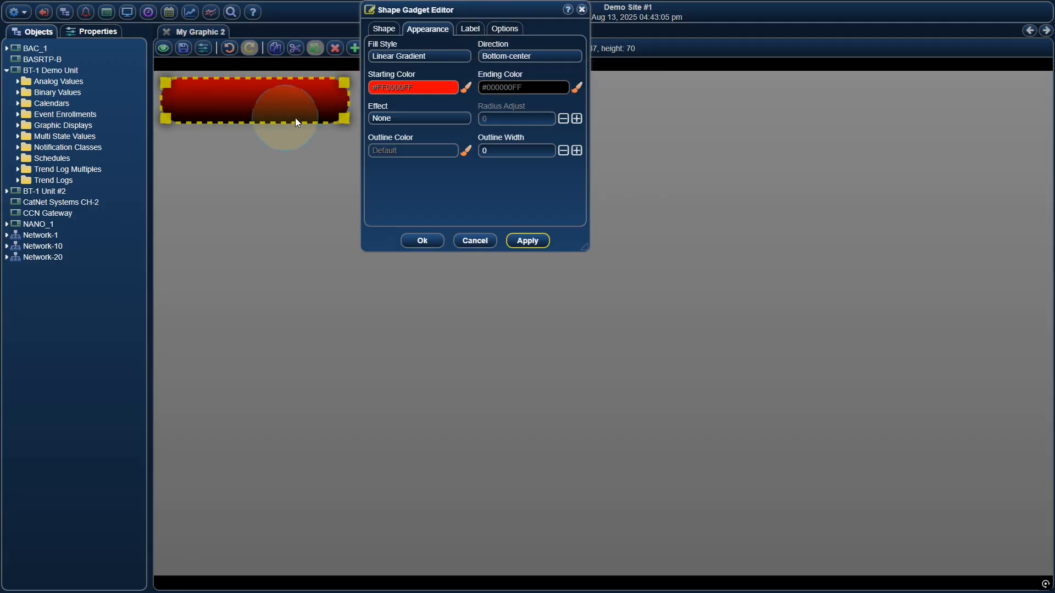
Try the Middle-right direction for the capsule's linear gradient and apply it.
{"action": "left_click", "coordinate": [516, 57]}
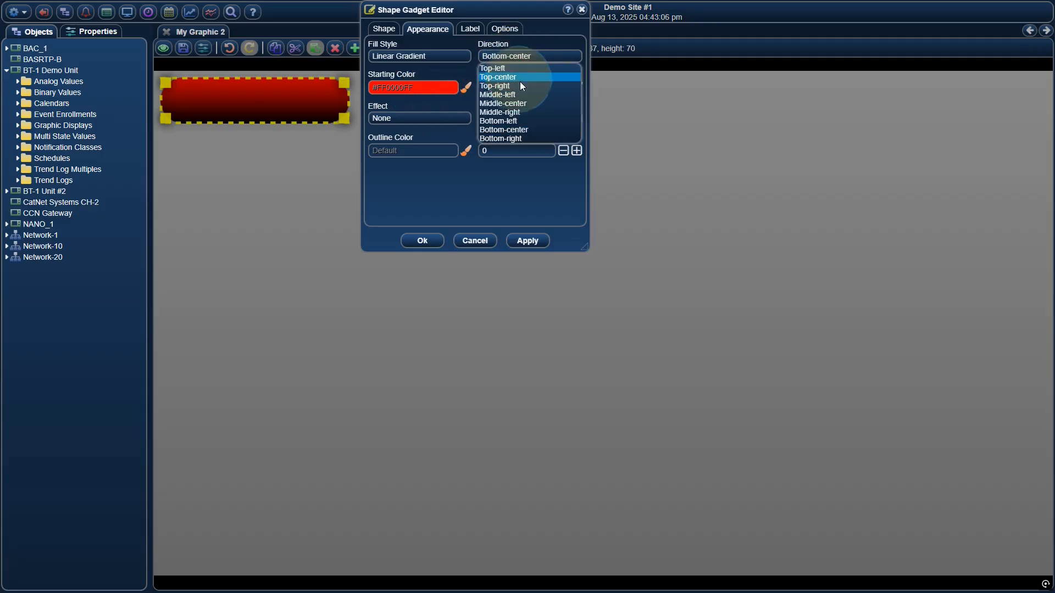
{"action": "left_click", "coordinate": [525, 112]}
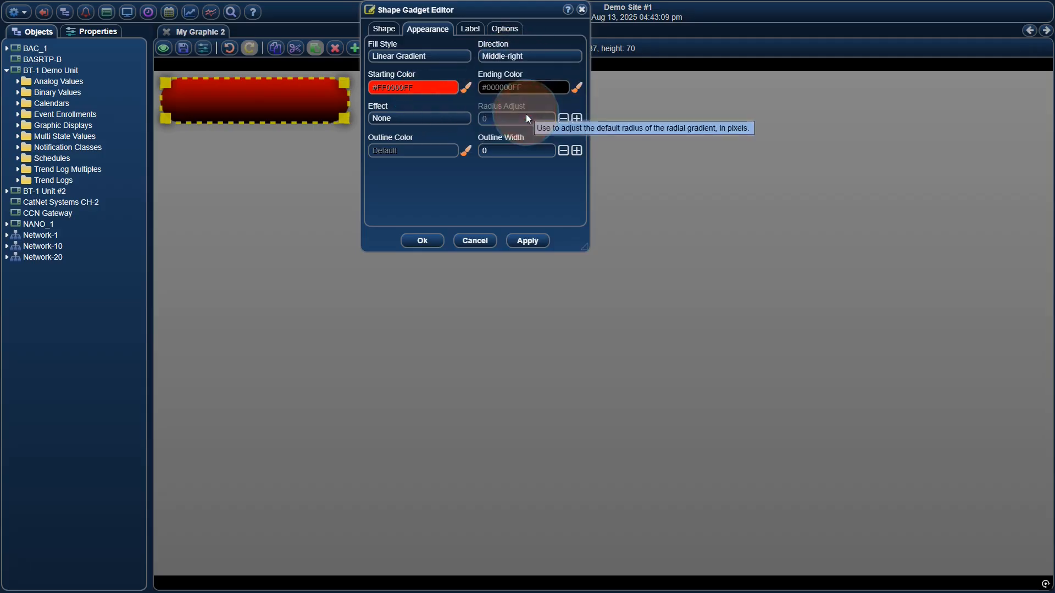
{"action": "left_click", "coordinate": [531, 241]}
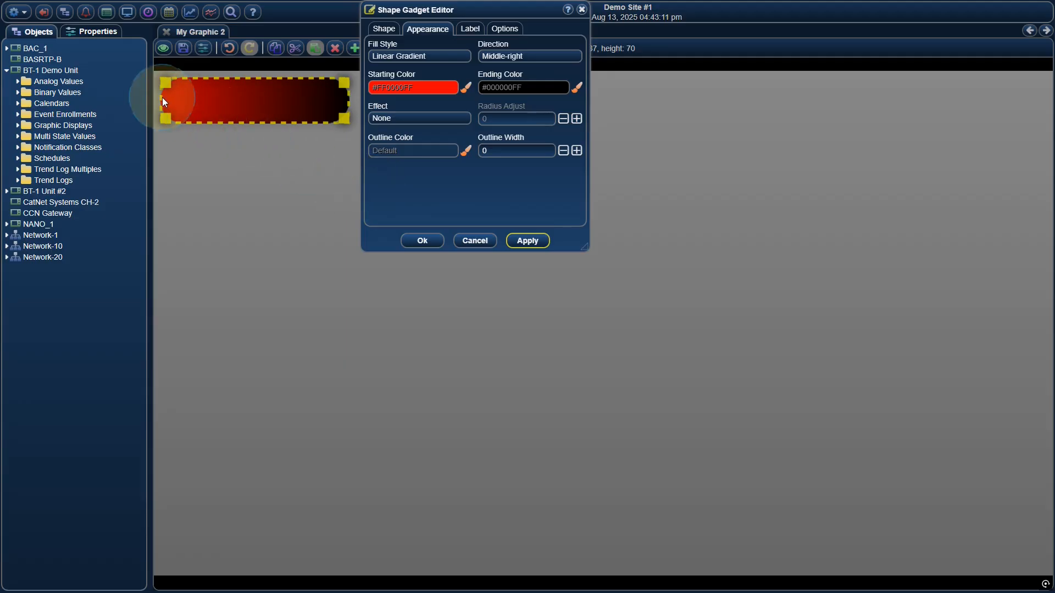
Change the capsule's fill to a Radial Gradient with Middle-center direction and a radius adjust of -80, applying the changes.
{"action": "left_click", "coordinate": [510, 55]}
{"action": "left_click", "coordinate": [517, 103]}
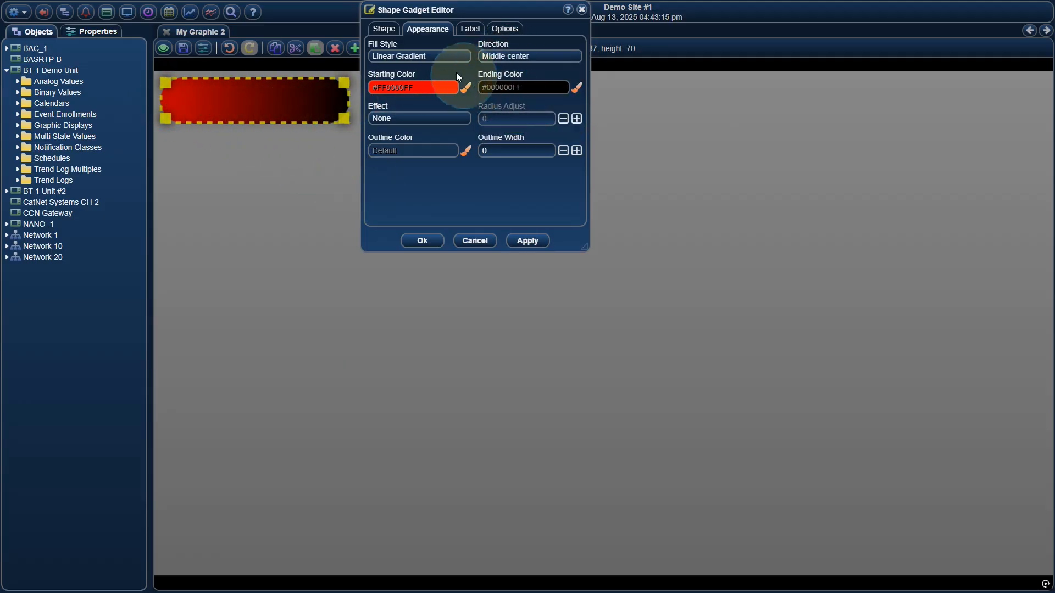
{"action": "left_click", "coordinate": [423, 56]}
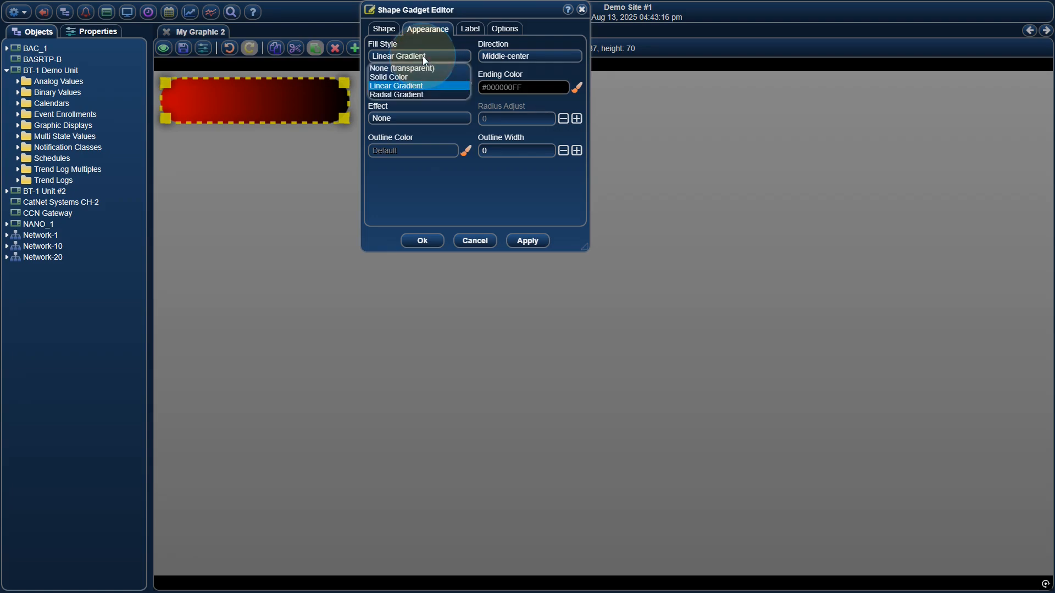
{"action": "left_click", "coordinate": [419, 94]}
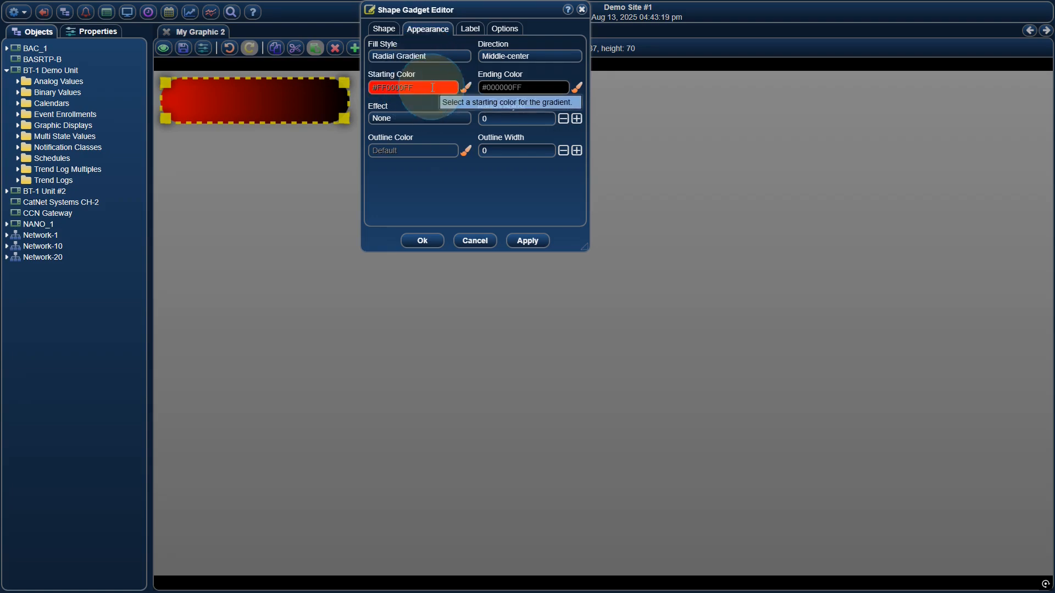
{"action": "left_click", "coordinate": [528, 240]}
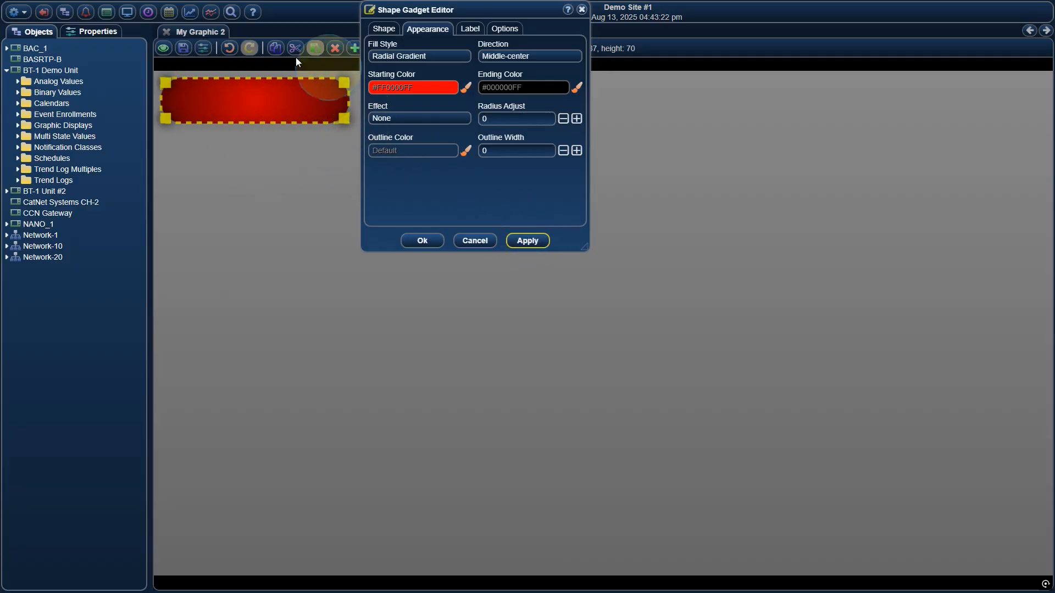
{"action": "left_click", "coordinate": [541, 118]}
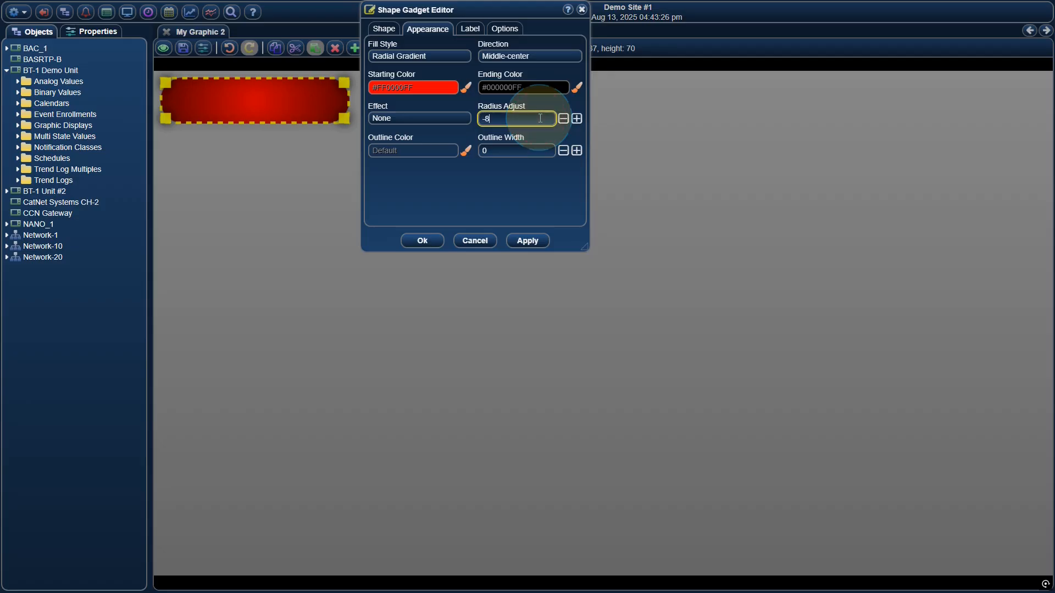
{"action": "left_click", "coordinate": [526, 241]}
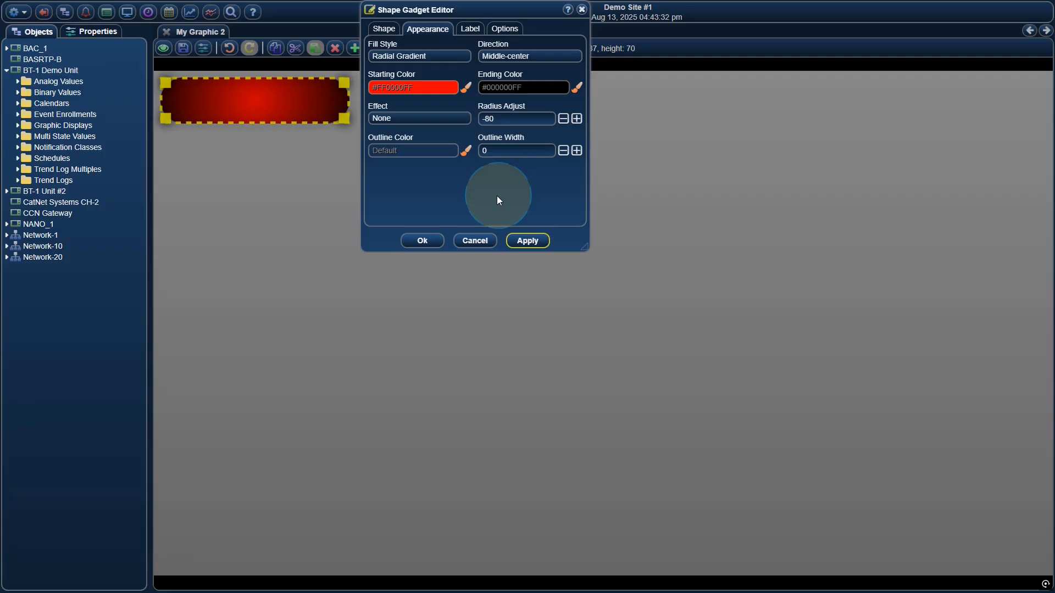
Try the Floating effect on the capsule and apply it.
{"action": "left_click", "coordinate": [421, 118]}
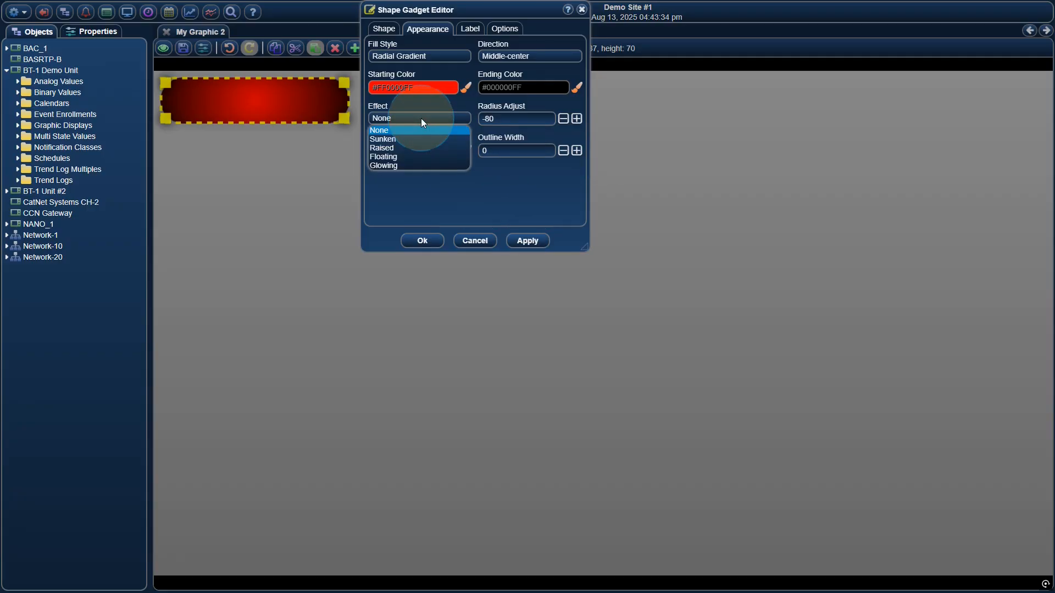
{"action": "left_click", "coordinate": [410, 157]}
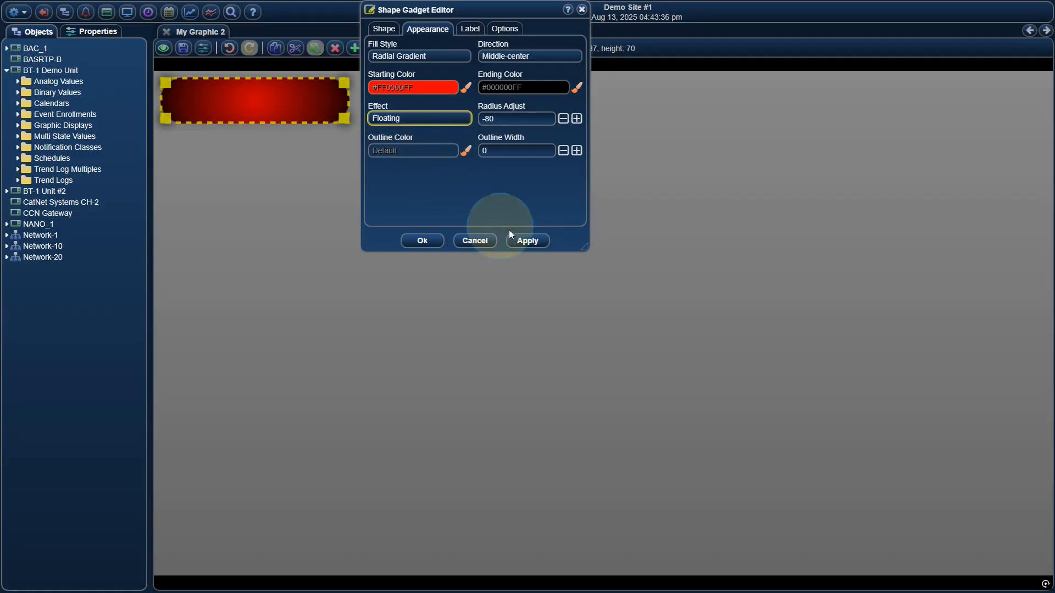
{"action": "left_click", "coordinate": [525, 241]}
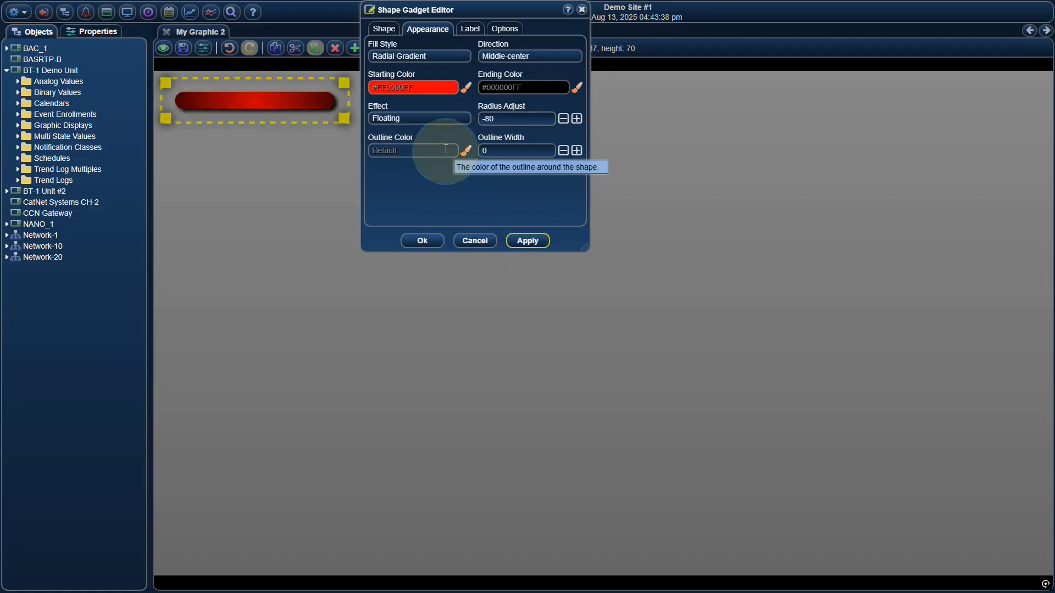
Set the capsule's effect to Glowing and apply it.
{"action": "left_click", "coordinate": [429, 115]}
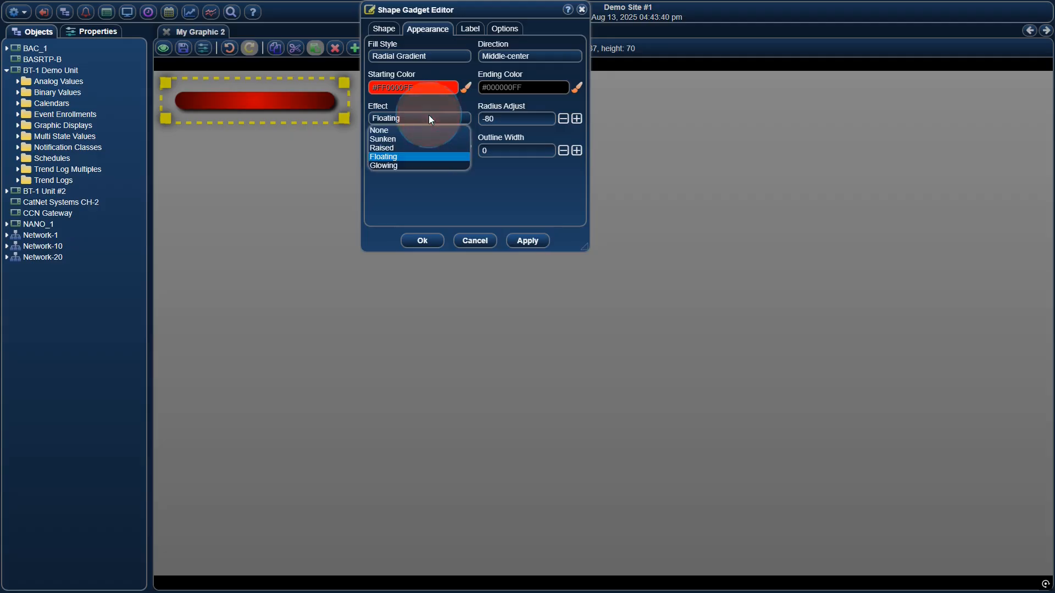
{"action": "left_click", "coordinate": [419, 165]}
{"action": "left_click", "coordinate": [526, 241]}
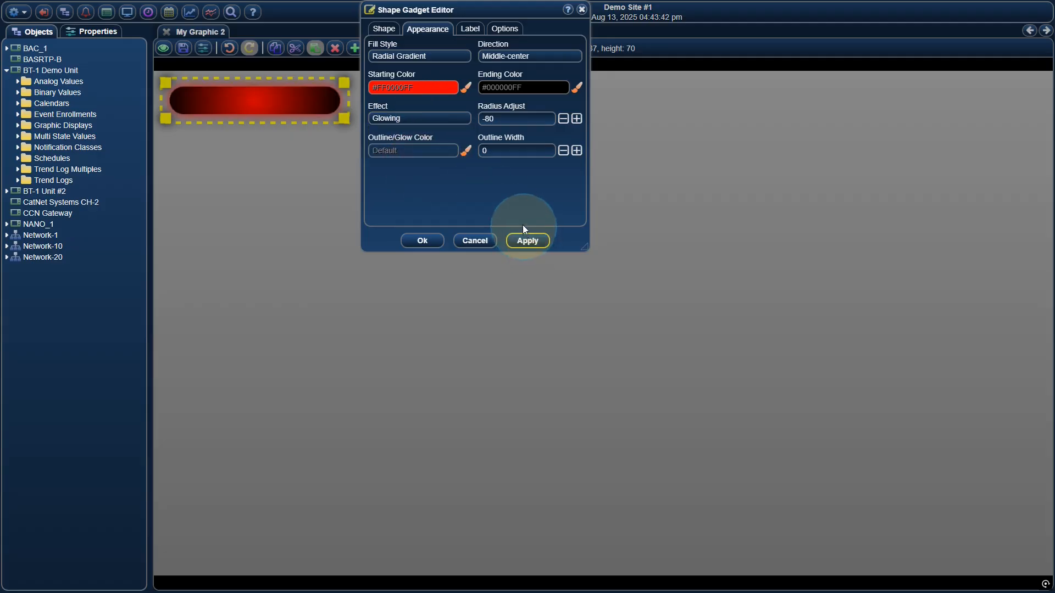
Set the capsule's outline/glow color to yellow #FFFF00FF and its outline width to 2, applying both changes.
{"action": "left_click", "coordinate": [426, 151]}
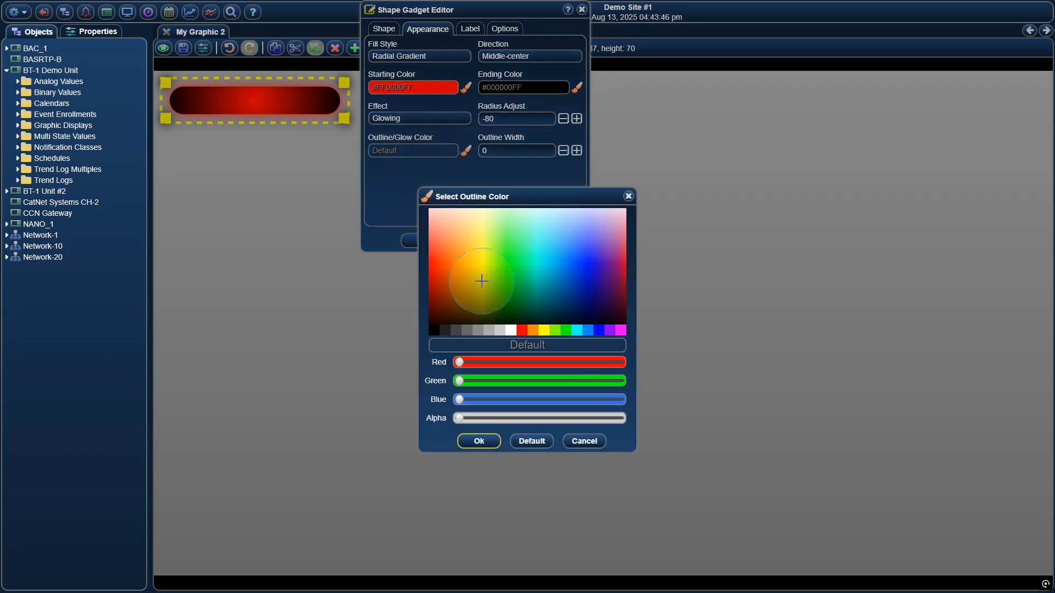
{"action": "left_click", "coordinate": [482, 281]}
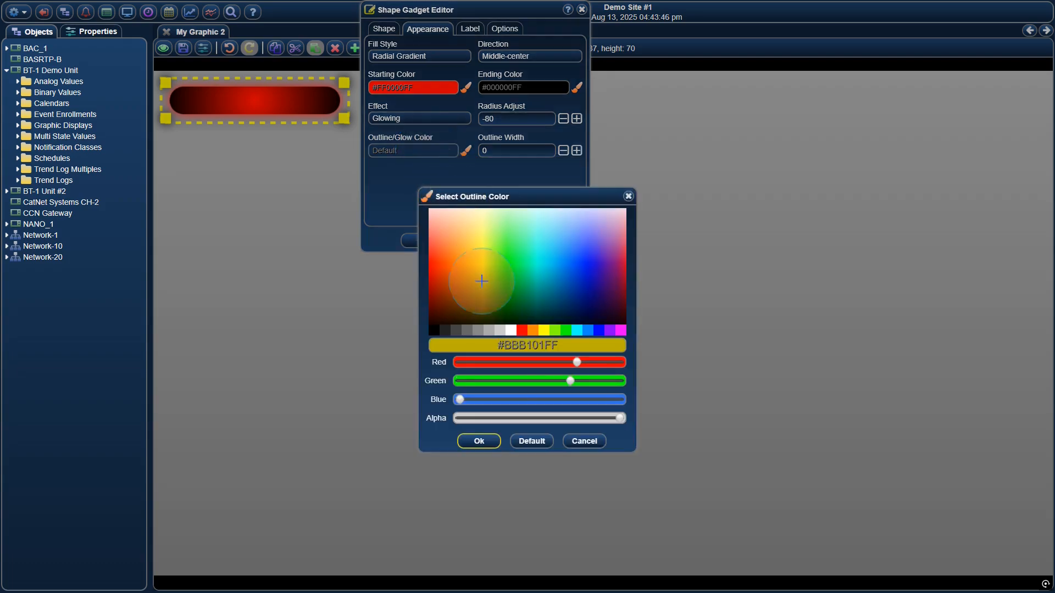
{"action": "left_click", "coordinate": [543, 329]}
{"action": "left_click", "coordinate": [479, 442]}
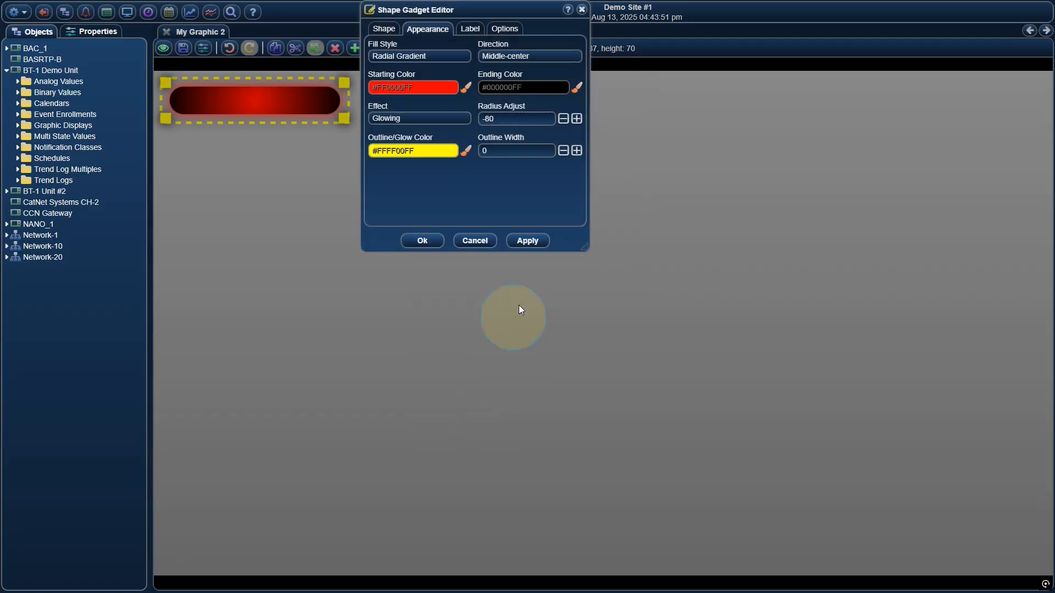
{"action": "left_click", "coordinate": [532, 245]}
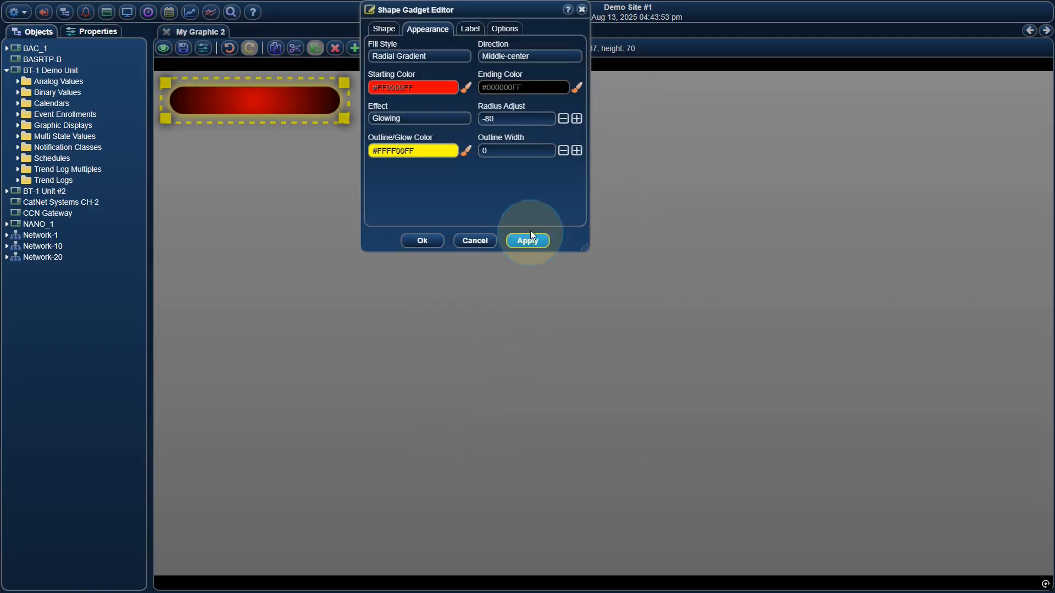
{"action": "left_click", "coordinate": [577, 151]}
{"action": "left_click", "coordinate": [576, 151]}
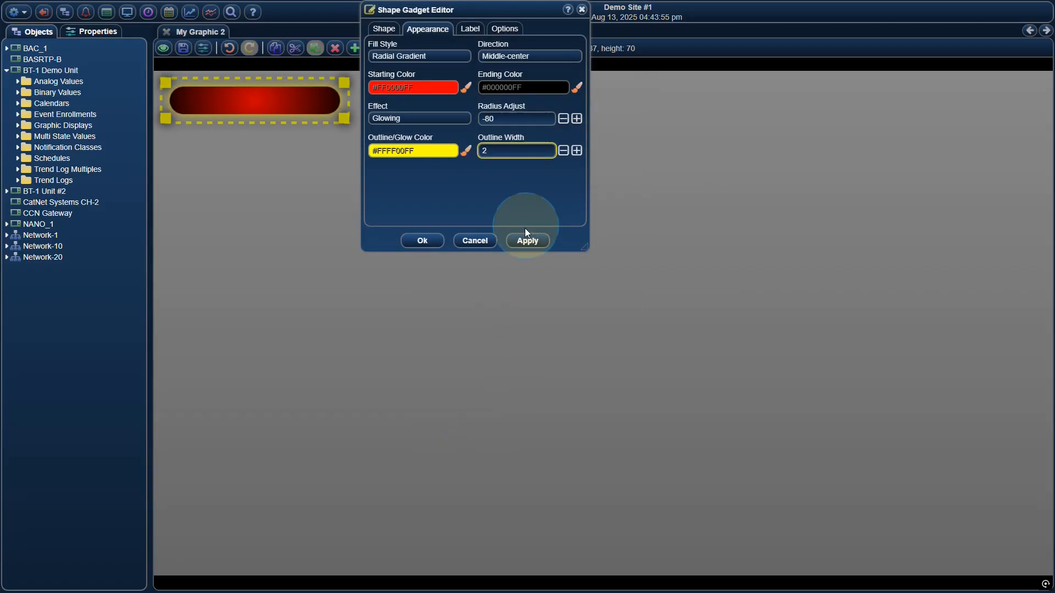
{"action": "left_click", "coordinate": [523, 245]}
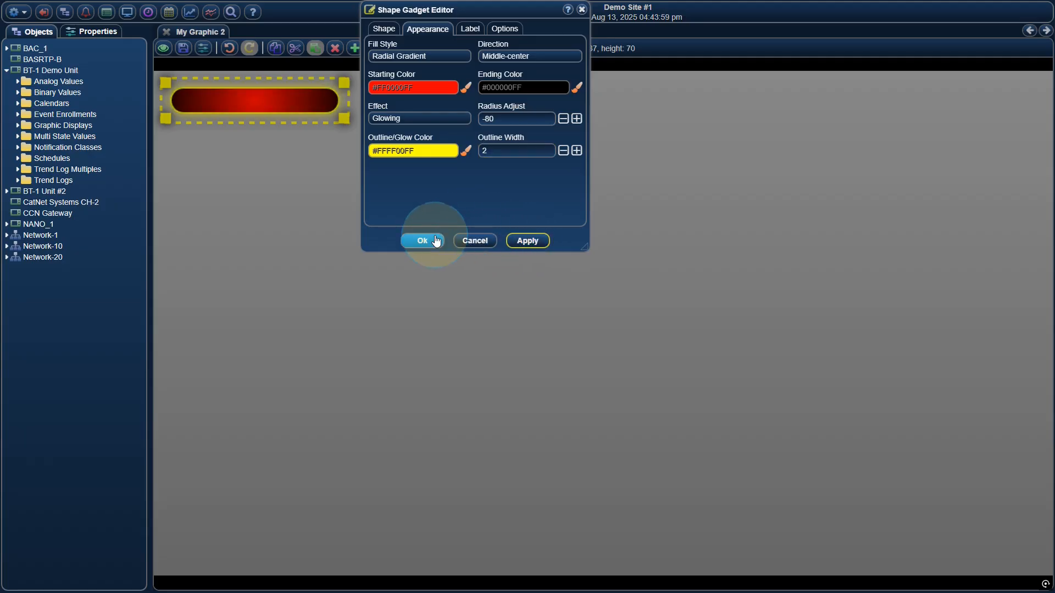
Enable showing the object editor/viewer when the capsule is clicked and accept the gadget settings.
{"action": "left_click", "coordinate": [506, 34]}
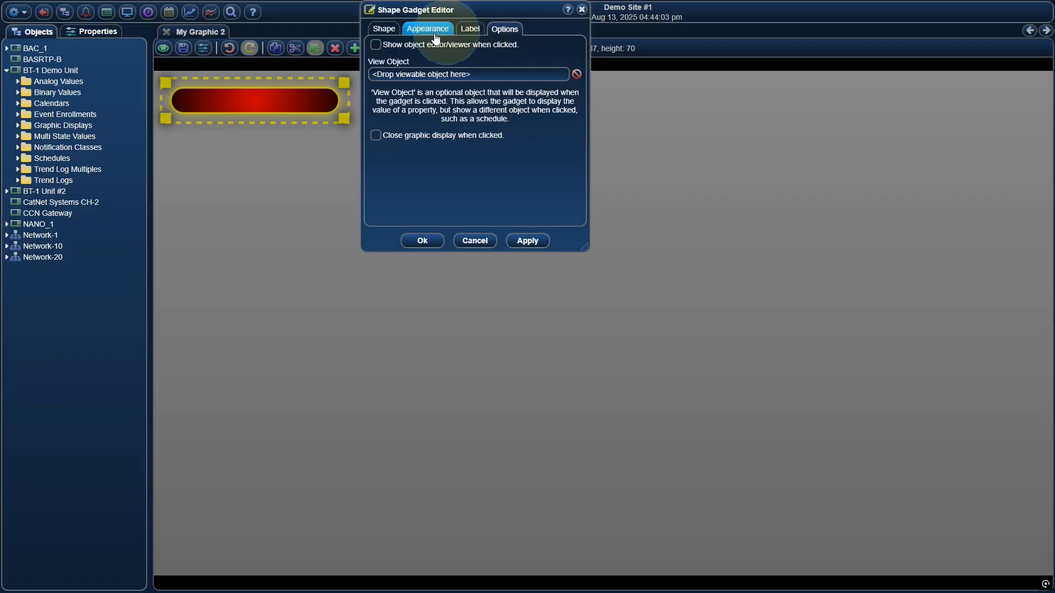
{"action": "left_click", "coordinate": [407, 45]}
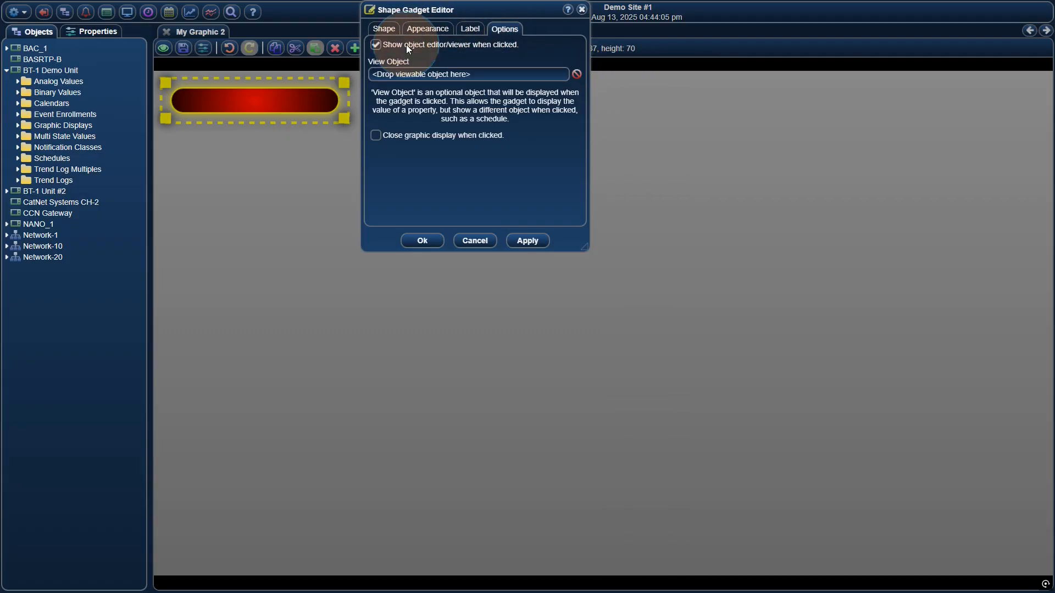
{"action": "left_click", "coordinate": [422, 241]}
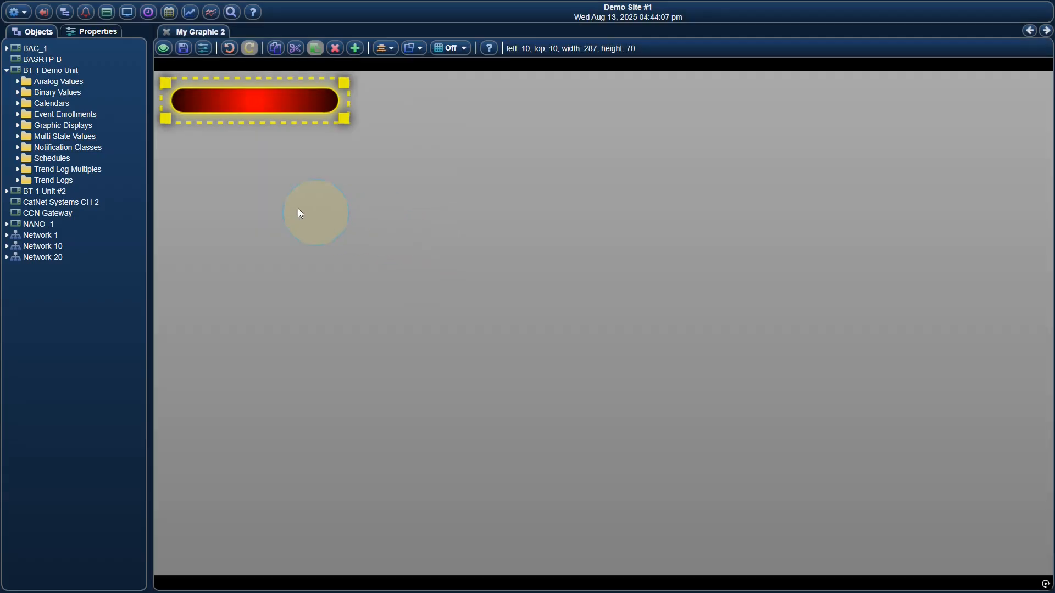
Link the av3 analog value from BT-1 Demo Unit to the capsule gadget.
{"action": "double_click", "coordinate": [62, 84]}
{"action": "left_click", "coordinate": [58, 126]}
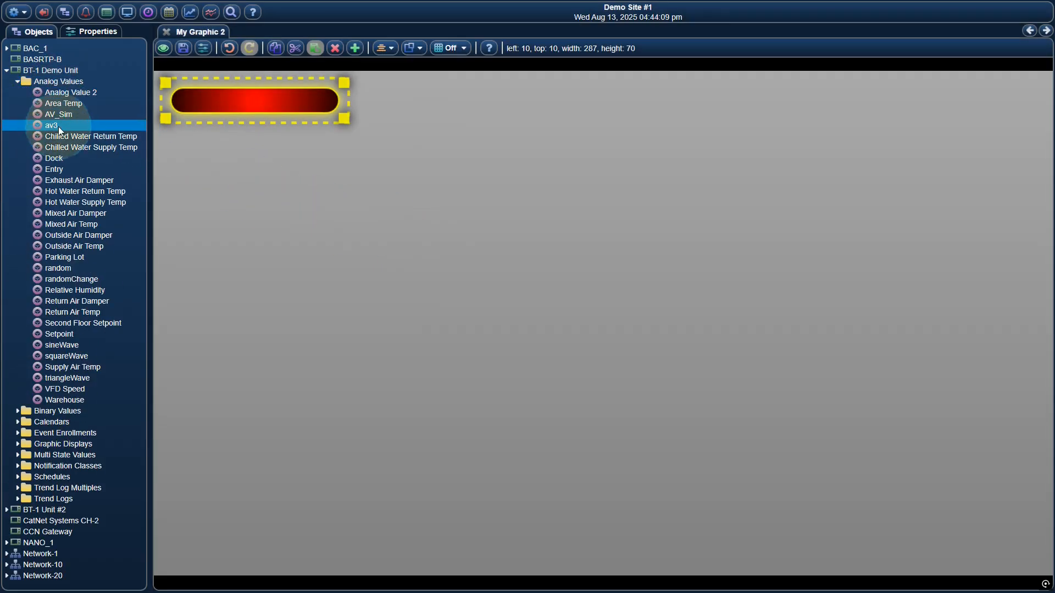
{"action": "left_click_drag", "start_coordinate": [59, 127], "coordinate": [236, 97]}
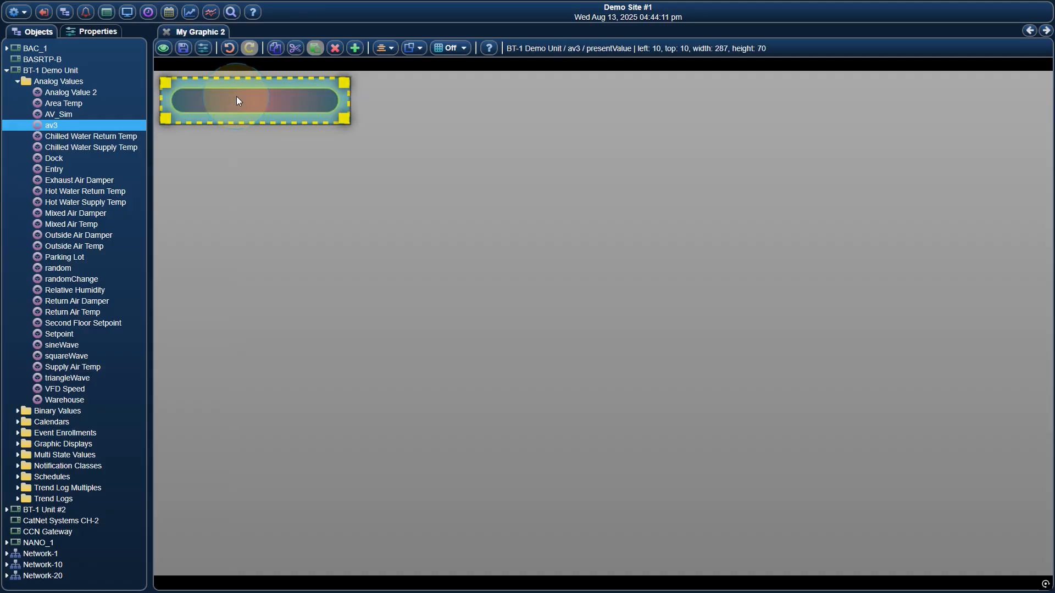
Test the capsule in view mode by opening its linked object's editor, cancel it, and return to edit mode.
{"action": "left_click", "coordinate": [163, 47]}
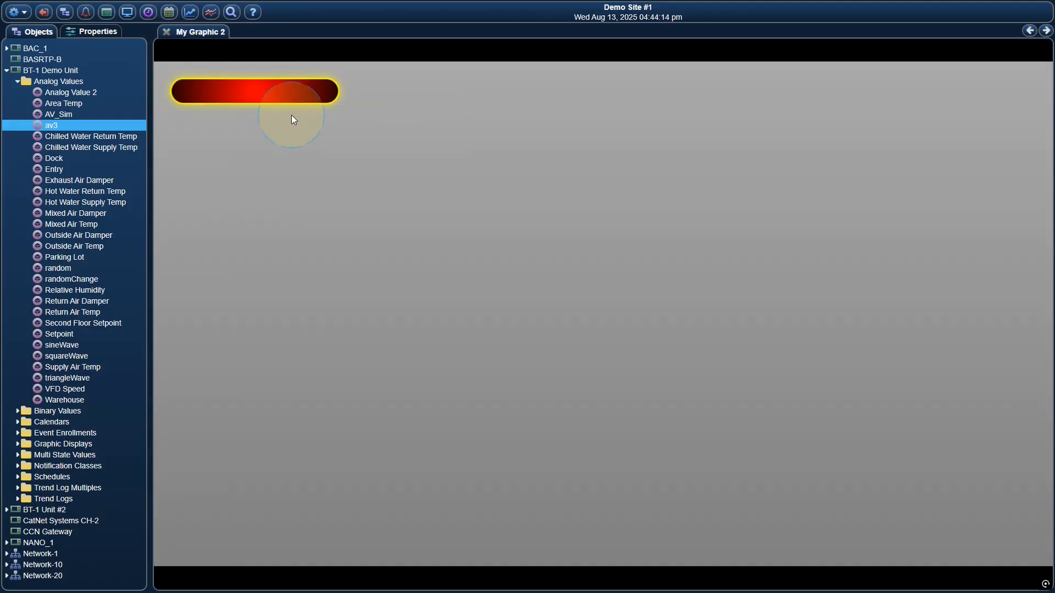
{"action": "left_click", "coordinate": [245, 90]}
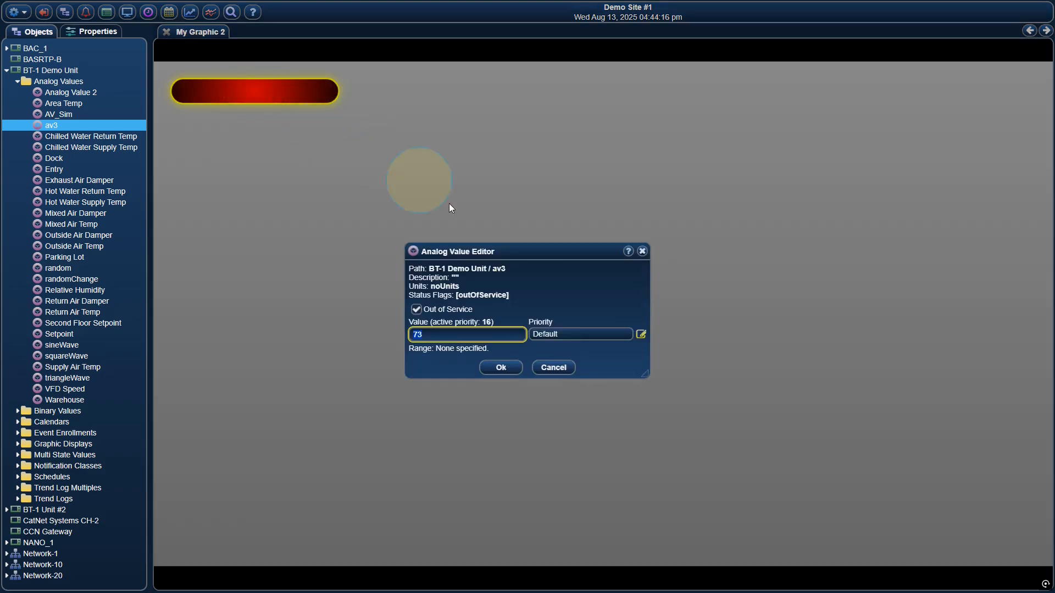
{"action": "left_click", "coordinate": [553, 367]}
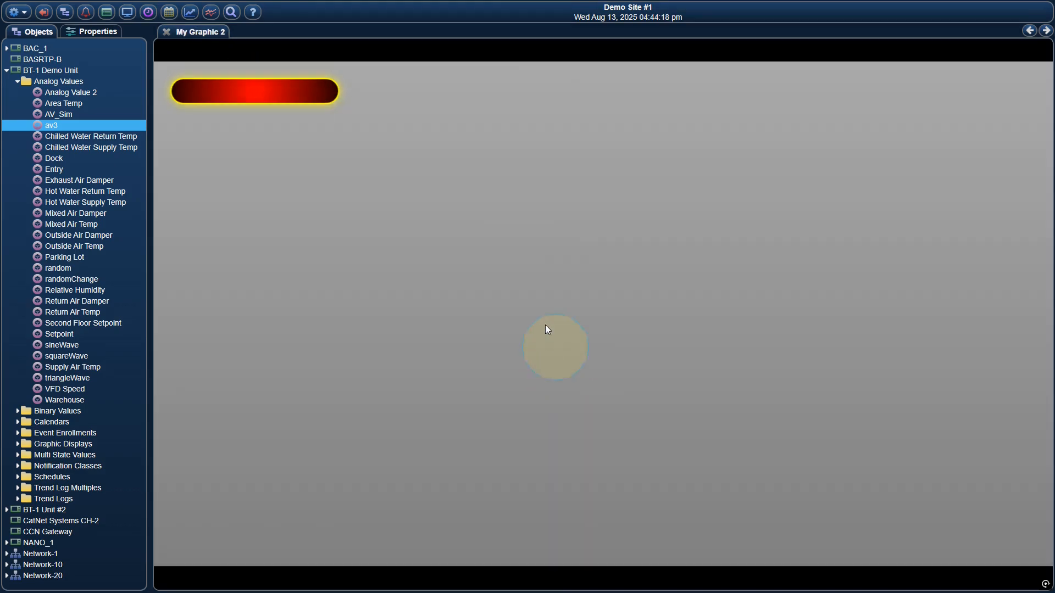
{"action": "right_click", "coordinate": [328, 136]}
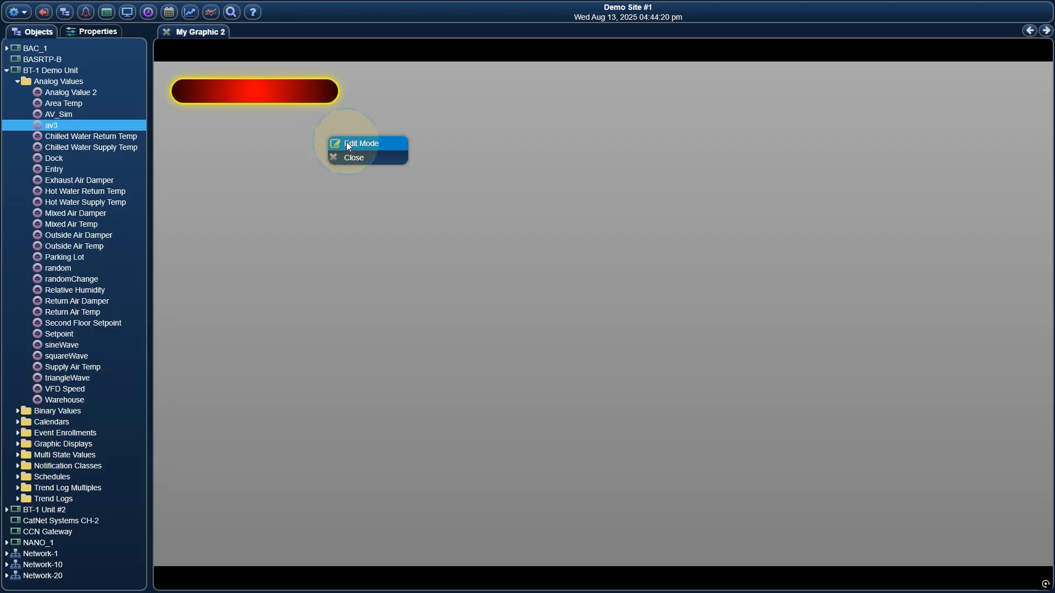
{"action": "left_click", "coordinate": [347, 143]}
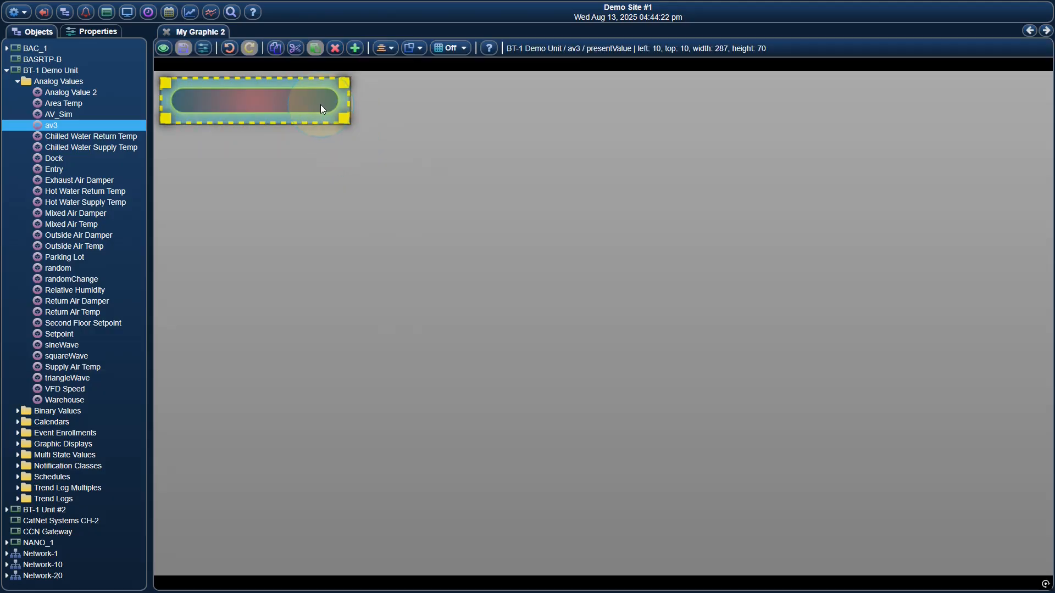
Delete the capsule gadget and add a Shape gadget from the ExamplePath template.
{"action": "left_click", "coordinate": [335, 48]}
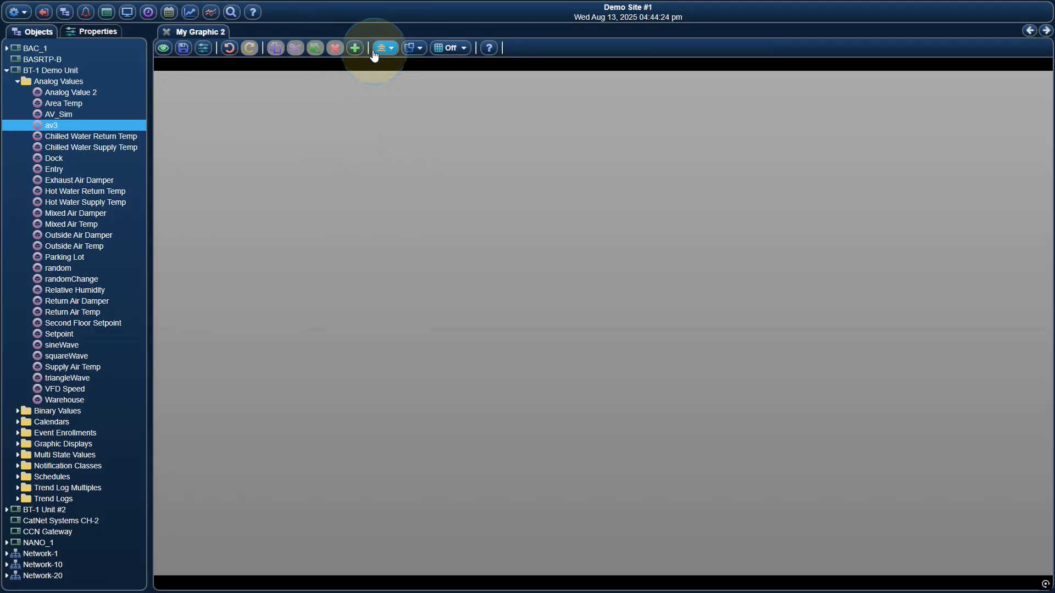
{"action": "left_click", "coordinate": [355, 50]}
{"action": "scroll", "coordinate": [461, 298], "scroll_direction": "down", "scroll_amount": 2}
{"action": "left_click", "coordinate": [461, 299]}
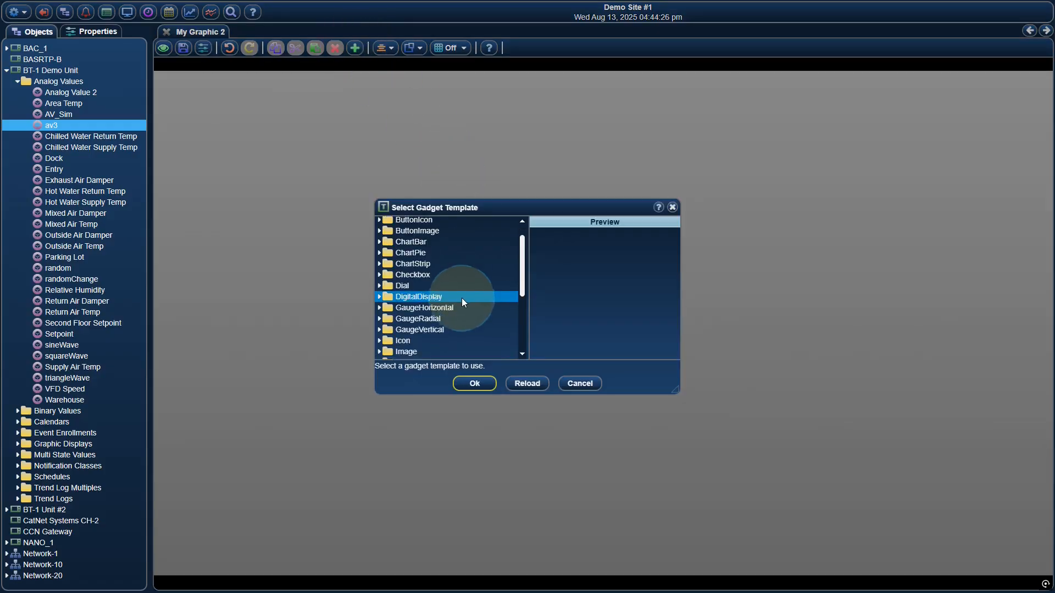
{"action": "scroll", "coordinate": [458, 301], "scroll_direction": "down", "scroll_amount": 3}
{"action": "double_click", "coordinate": [444, 319]}
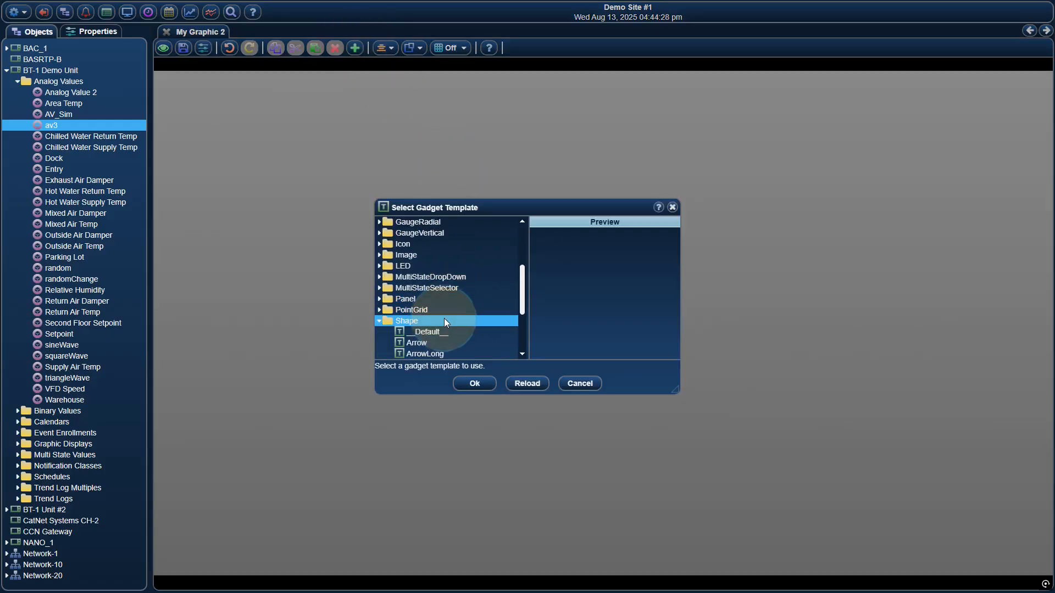
{"action": "scroll", "coordinate": [444, 318], "scroll_direction": "down", "scroll_amount": 2}
{"action": "left_click", "coordinate": [448, 310]}
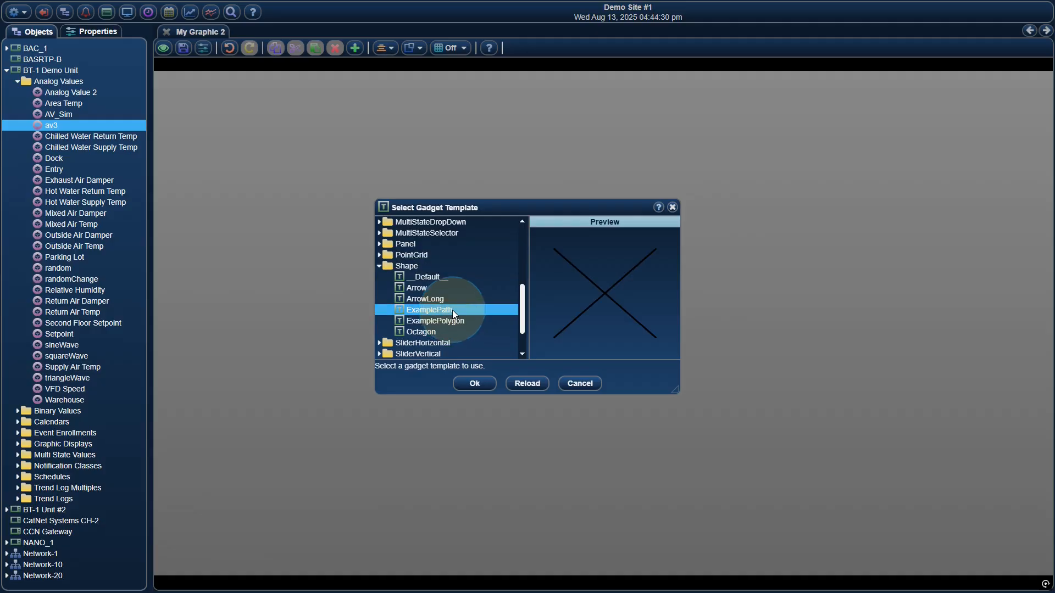
{"action": "left_click", "coordinate": [470, 382]}
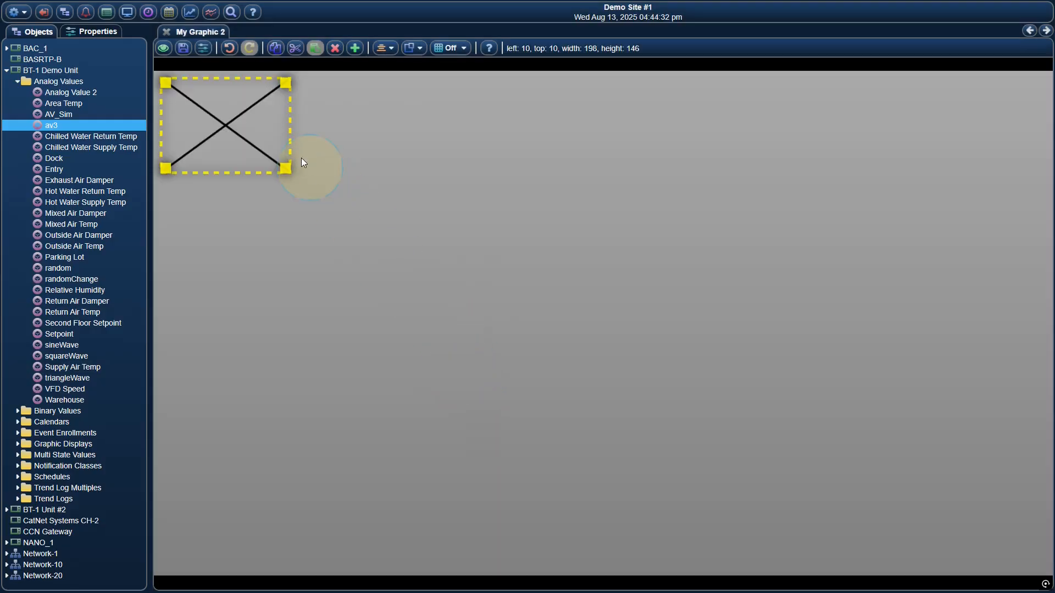
Review the X shape's path coordinates, apply a path rotation of 21 degrees, and close its editor.
{"action": "right_click", "coordinate": [258, 114]}
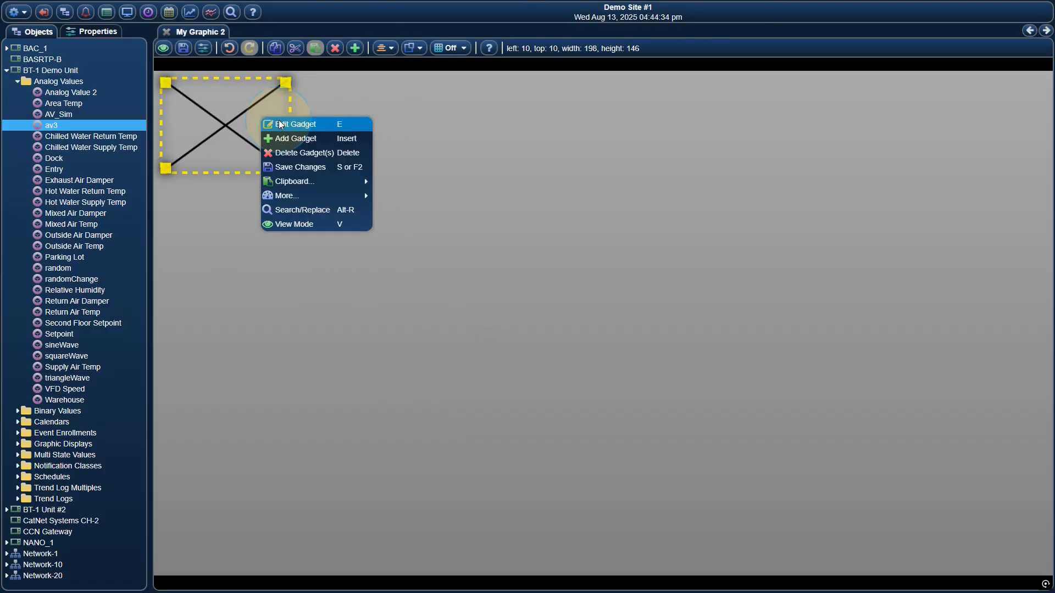
{"action": "left_click", "coordinate": [279, 120]}
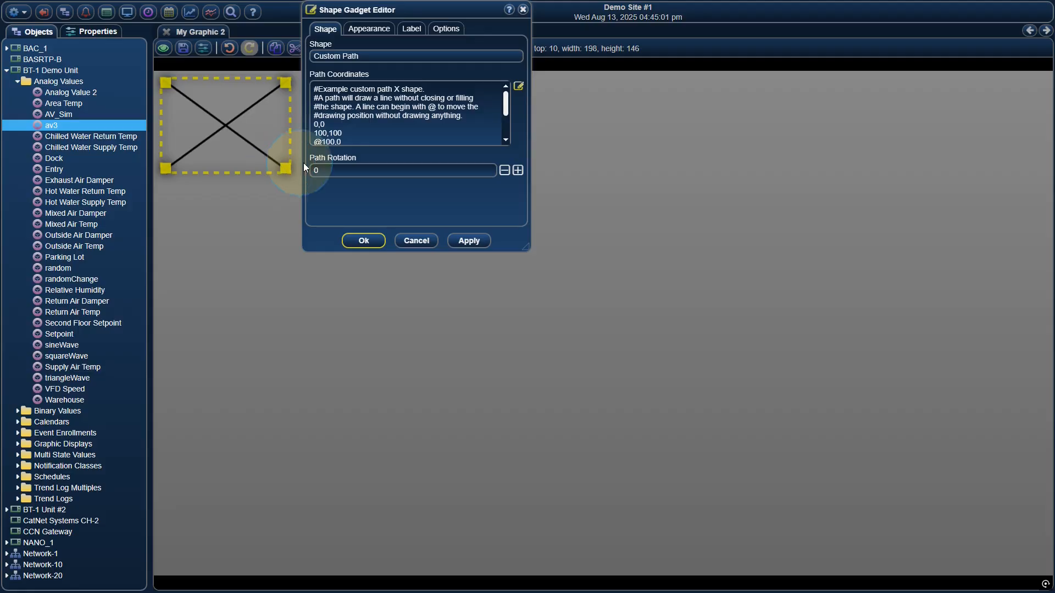
{"action": "scroll", "coordinate": [321, 102], "scroll_direction": "down", "scroll_amount": 2}
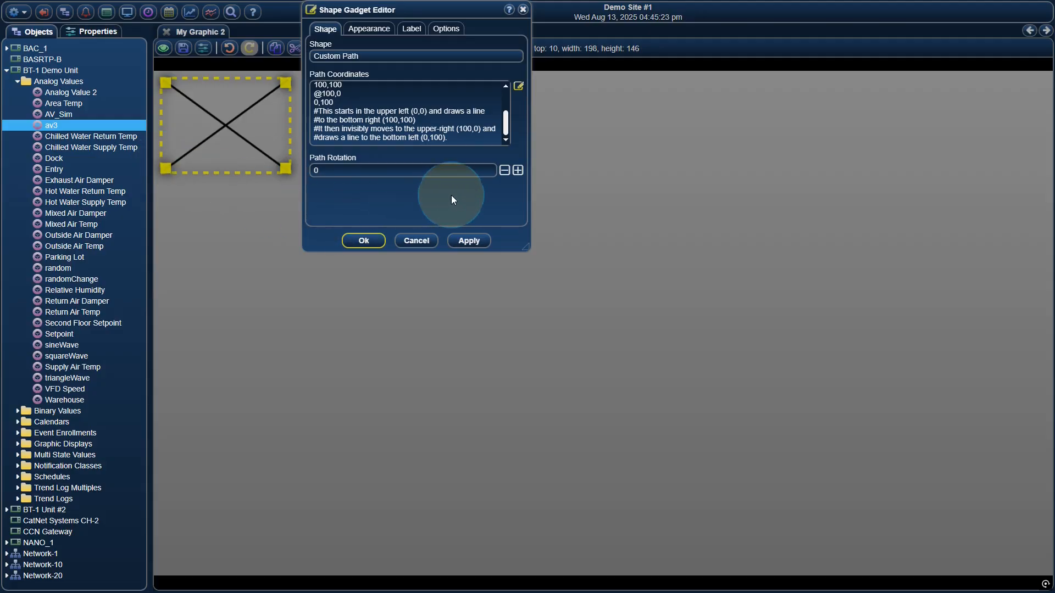
{"action": "left_click", "coordinate": [518, 170]}
{"action": "left_click", "coordinate": [518, 170]}
{"action": "left_click", "coordinate": [517, 171]}
{"action": "left_click", "coordinate": [518, 171]}
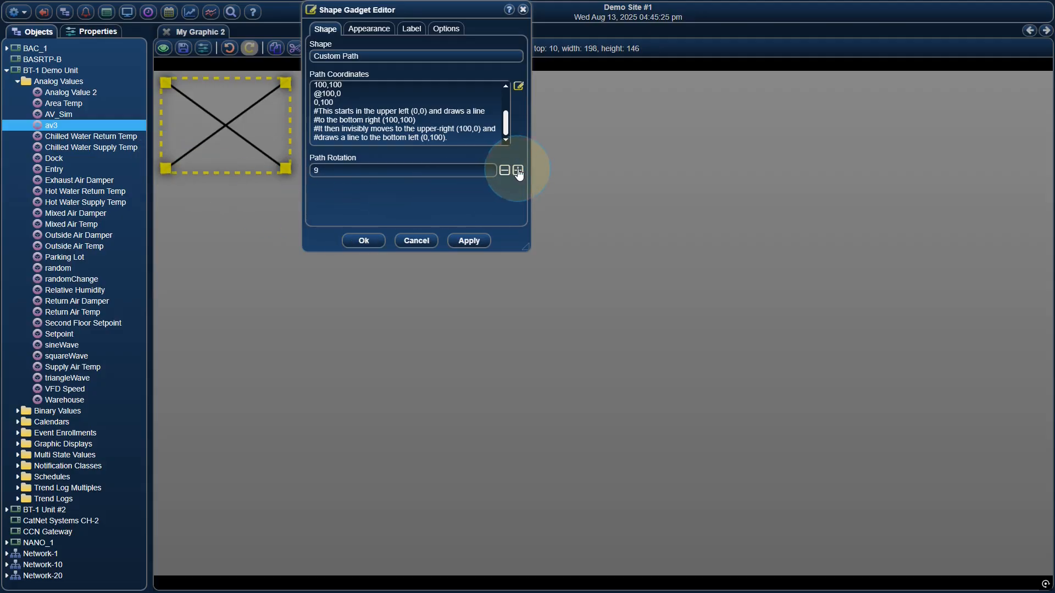
{"action": "left_click", "coordinate": [517, 171]}
{"action": "left_click", "coordinate": [518, 170]}
{"action": "left_click", "coordinate": [517, 170]}
{"action": "left_click", "coordinate": [517, 170]}
{"action": "left_click", "coordinate": [517, 171]}
{"action": "left_click", "coordinate": [518, 171]}
{"action": "left_click", "coordinate": [517, 170]}
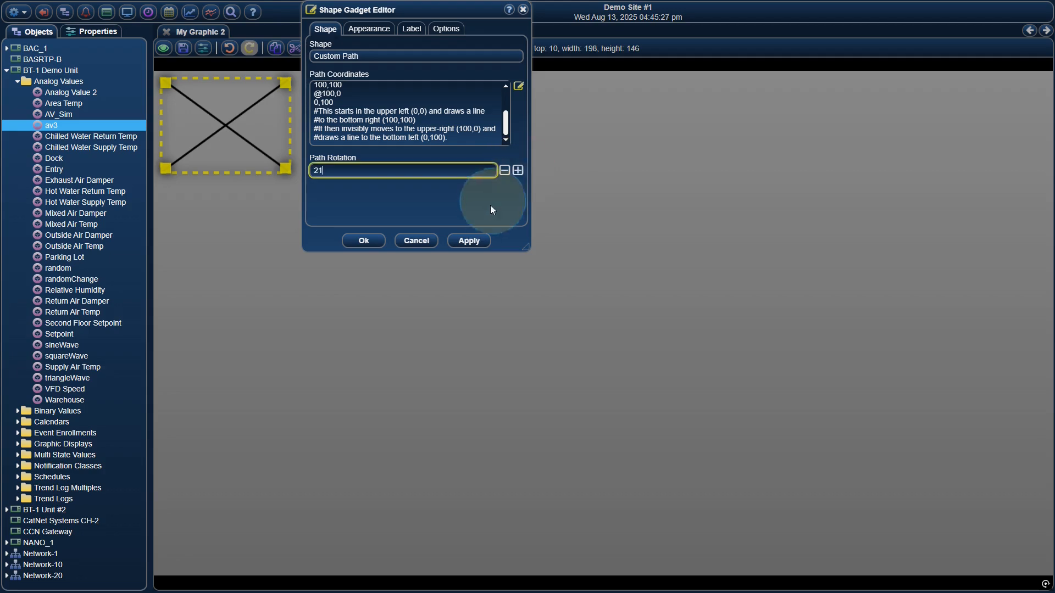
{"action": "left_click", "coordinate": [469, 240]}
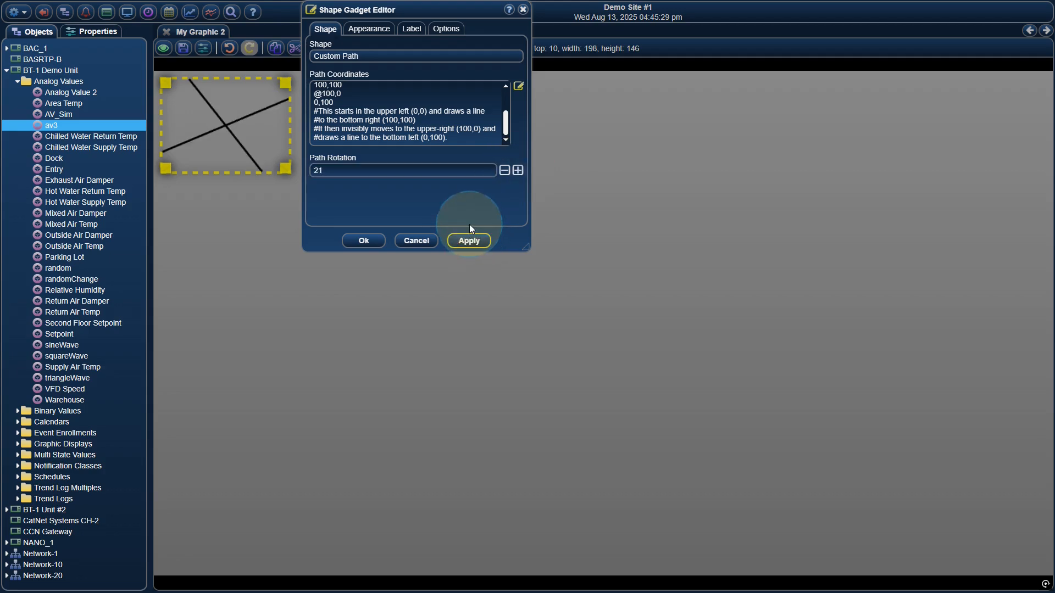
{"action": "left_click", "coordinate": [416, 240]}
Delete the X shape gadget and add a Shape gadget from the ExamplePolygon template.
{"action": "key", "text": "Delete"}
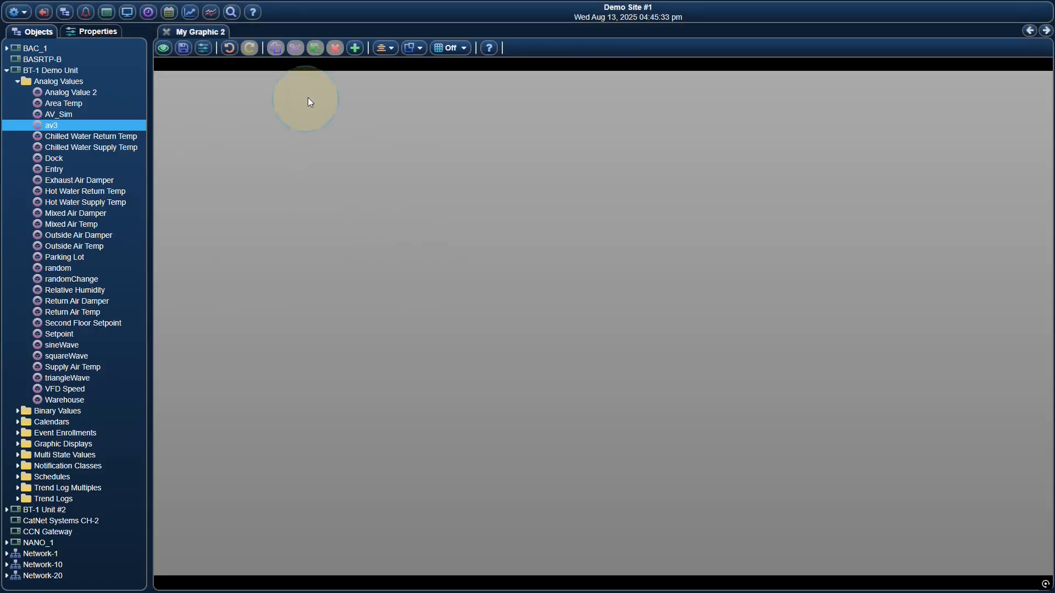
{"action": "left_click", "coordinate": [355, 48]}
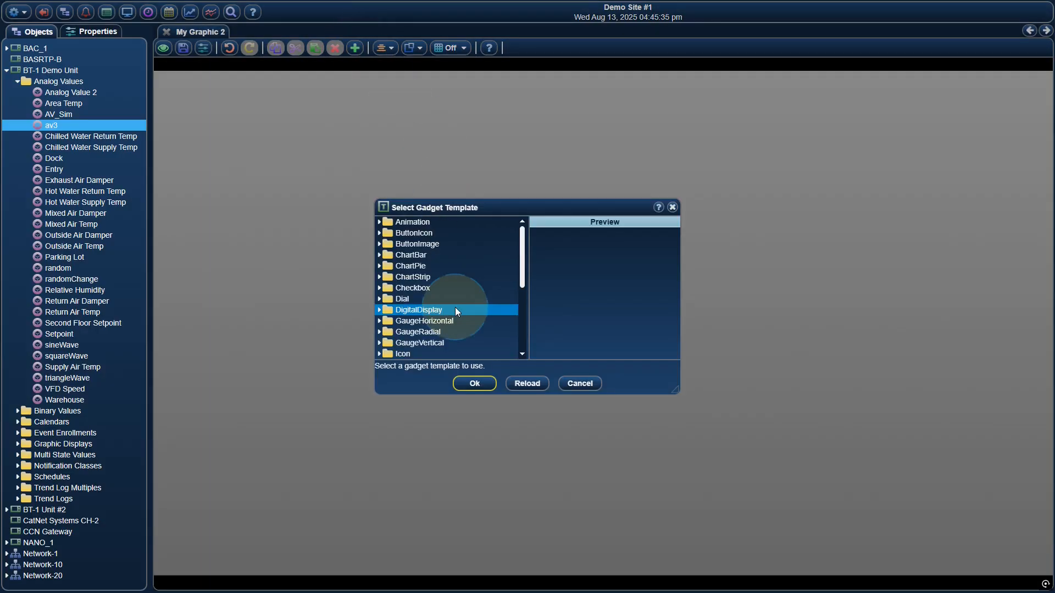
{"action": "scroll", "coordinate": [459, 300], "scroll_direction": "down", "scroll_amount": 4}
{"action": "double_click", "coordinate": [449, 289]}
{"action": "scroll", "coordinate": [453, 292], "scroll_direction": "down", "scroll_amount": 2}
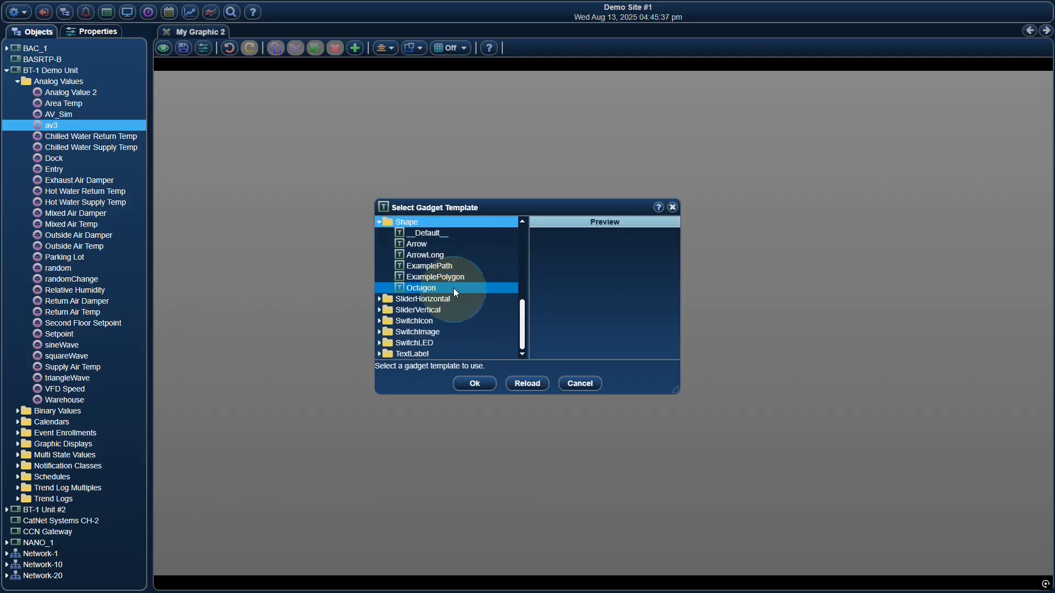
{"action": "left_click", "coordinate": [452, 279]}
{"action": "left_click", "coordinate": [475, 383]}
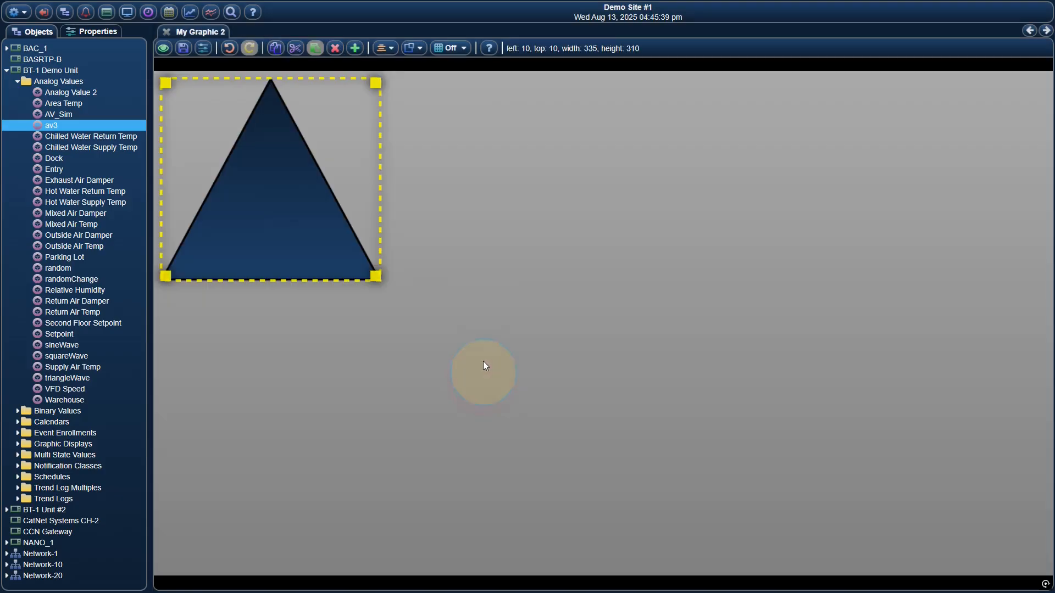
Open the triangle gadget for editing and apply a polygon rotation of 45 degrees.
{"action": "right_click", "coordinate": [359, 149]}
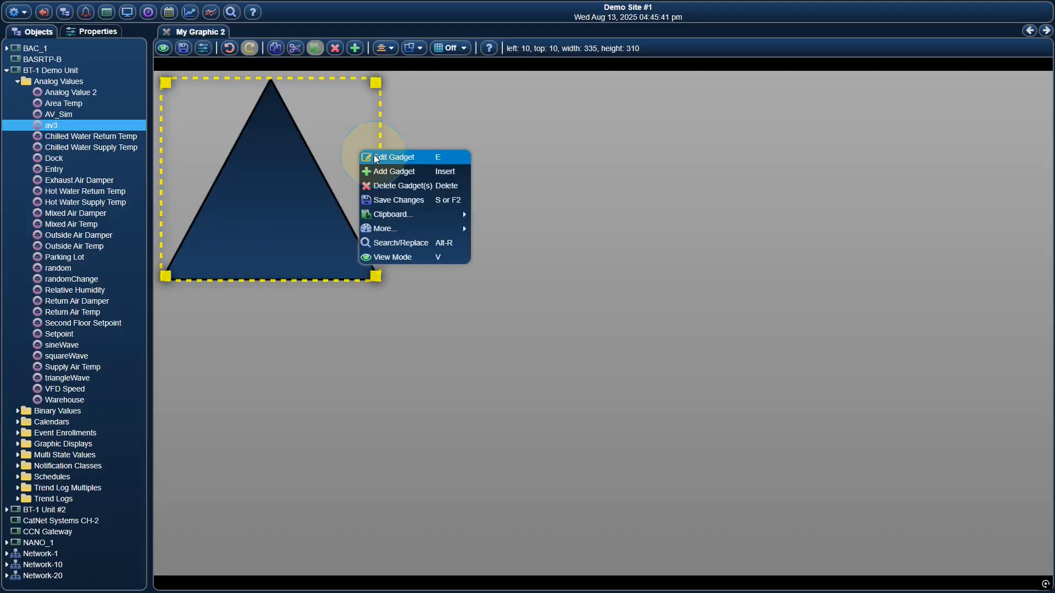
{"action": "left_click", "coordinate": [375, 157]}
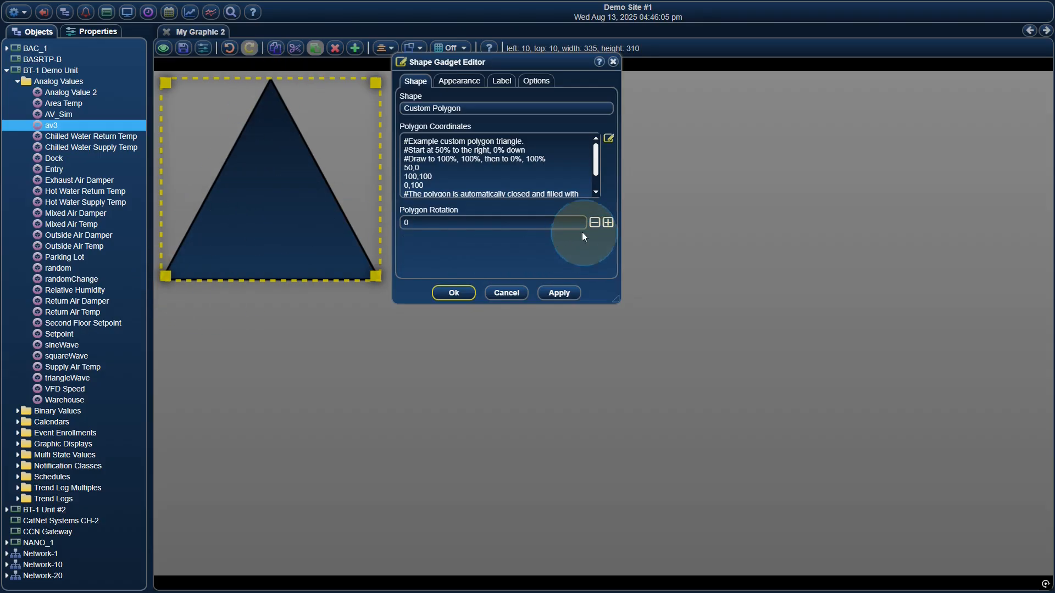
{"action": "left_click", "coordinate": [567, 222]}
{"action": "type", "text": "45"}
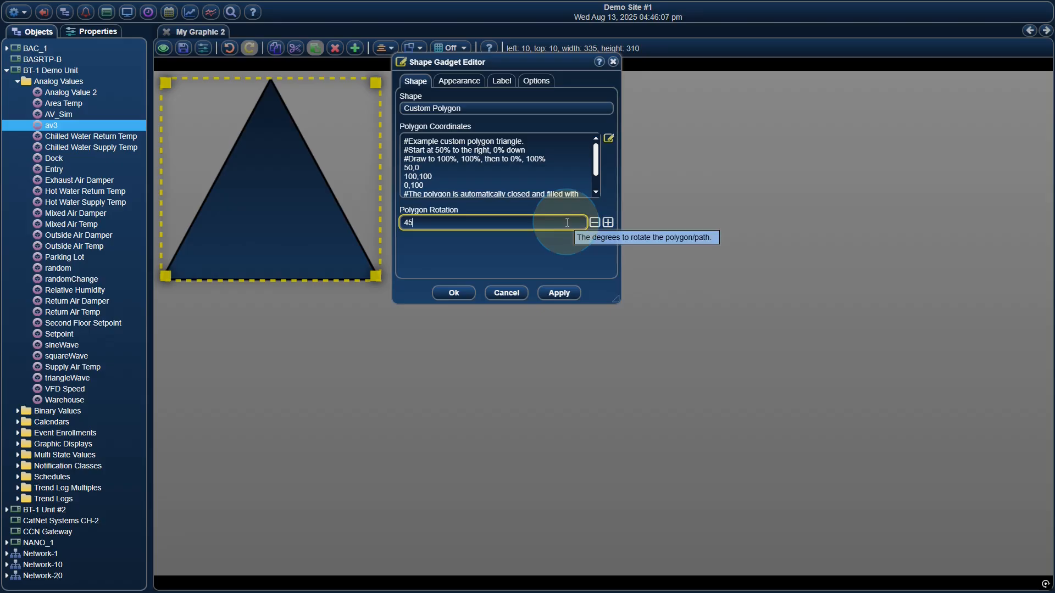
{"action": "left_click", "coordinate": [559, 292]}
Set the triangle's polygon rotation to 90 degrees.
{"action": "double_click", "coordinate": [478, 222]}
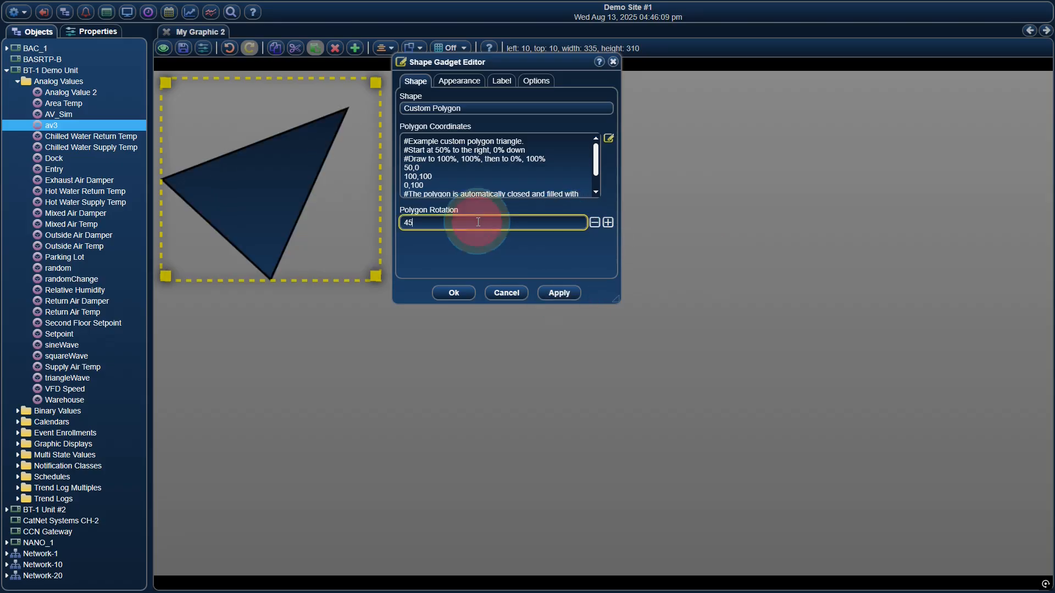
{"action": "type", "text": "90"}
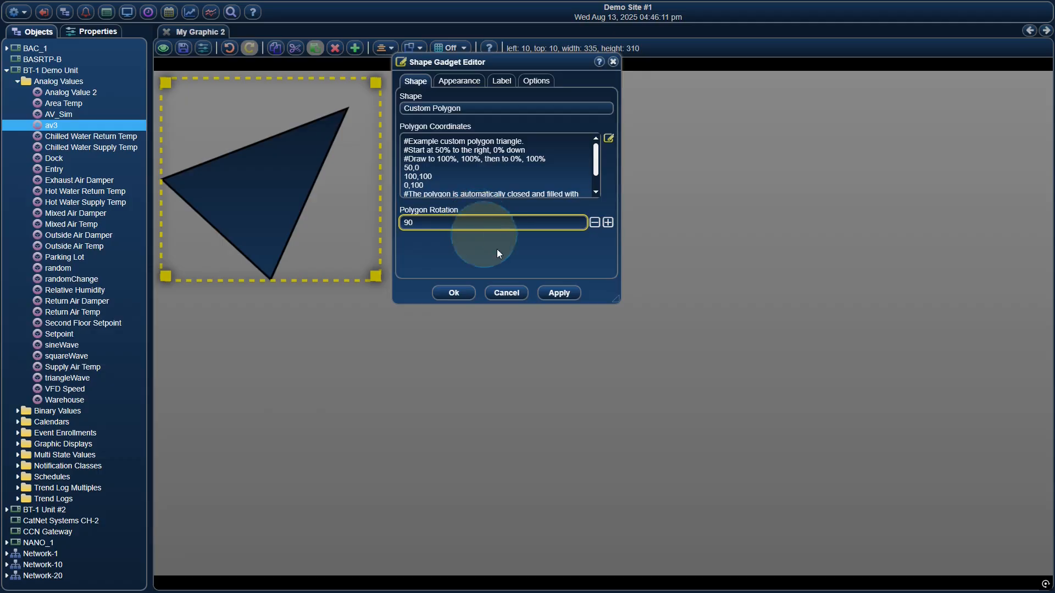